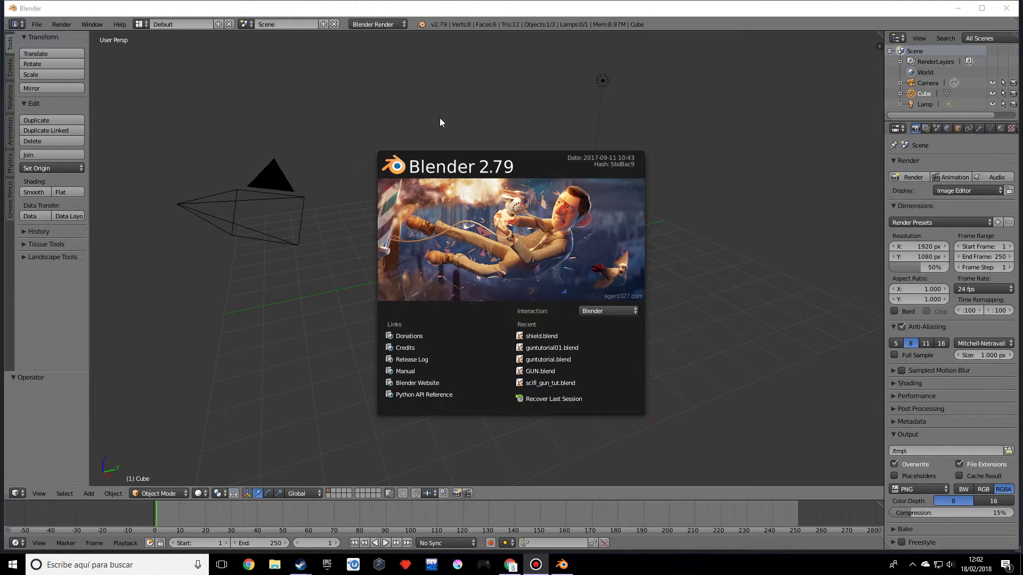
# Close the splash screen and start the Screencast Keys display from the properties sidebar
pyautogui.click(768, 201)
pyautogui.scroll(2, 754, 226)
pyautogui.press('t')
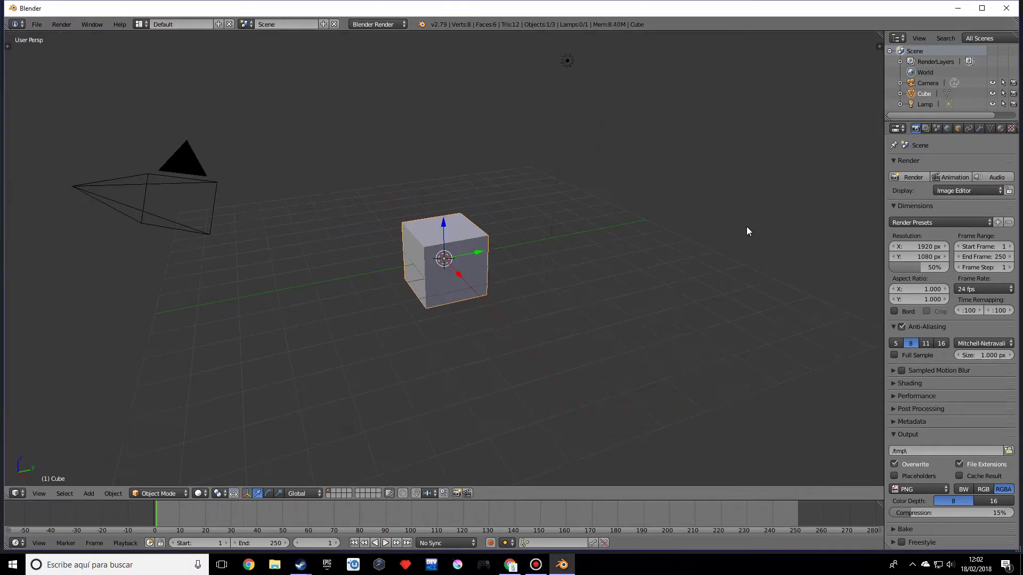
pyautogui.press('n')
pyautogui.scroll(-4, 869, 430)
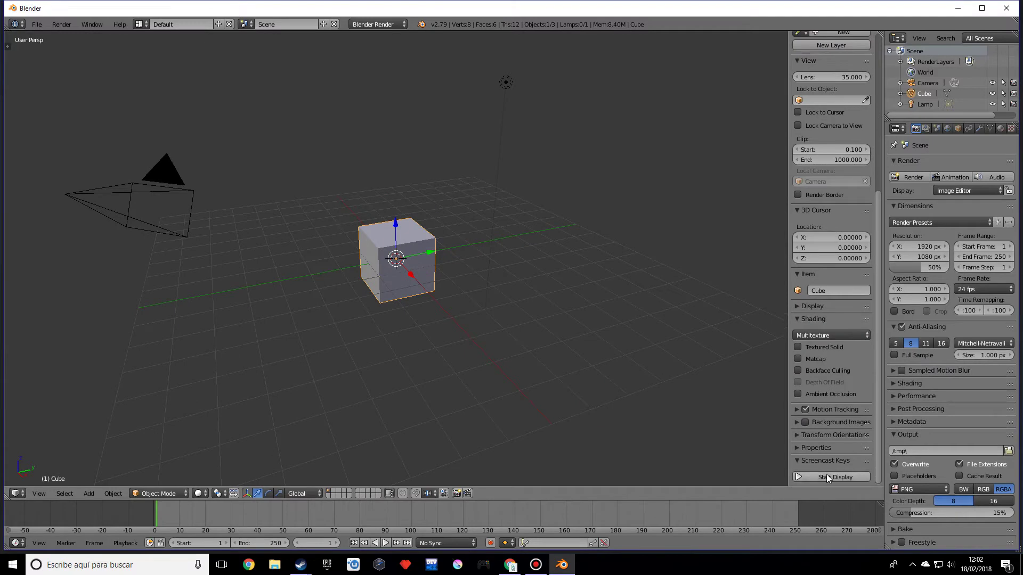
pyautogui.click(828, 478)
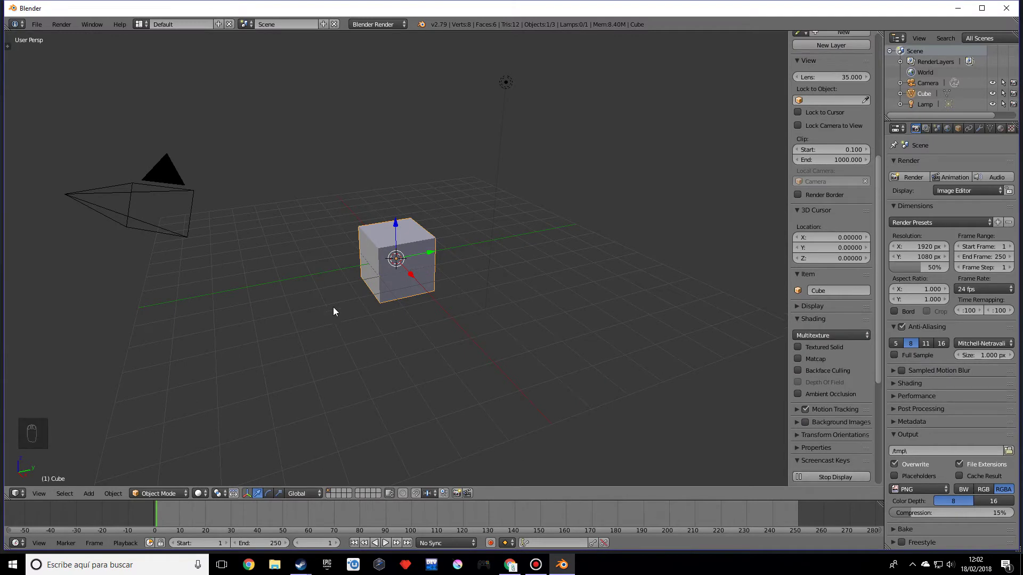
# Delete the default camera and lamp from the scene
pyautogui.press('n')
pyautogui.moveTo(383, 326); pyautogui.dragTo(592, 82, button='middle')
pyautogui.rightClick(591, 79)
pyautogui.keyDown('shift'); pyautogui.rightClick(302, 264); pyautogui.keyUp('shift')
pyautogui.scroll(-2, 408, 272)
pyautogui.moveTo(436, 272); pyautogui.dragTo(397, 281, button='middle')
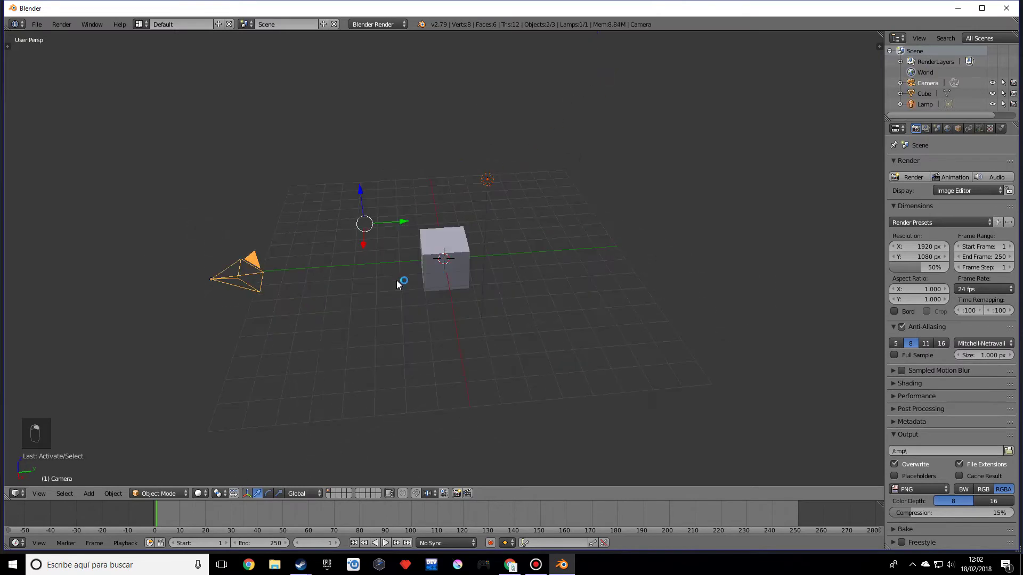
pyautogui.press('x')
pyautogui.click(522, 253)
# Scale the cube thin while keeping its height, then move it along Y
pyautogui.rightClick(479, 258)
pyautogui.scroll(2, 512, 271)
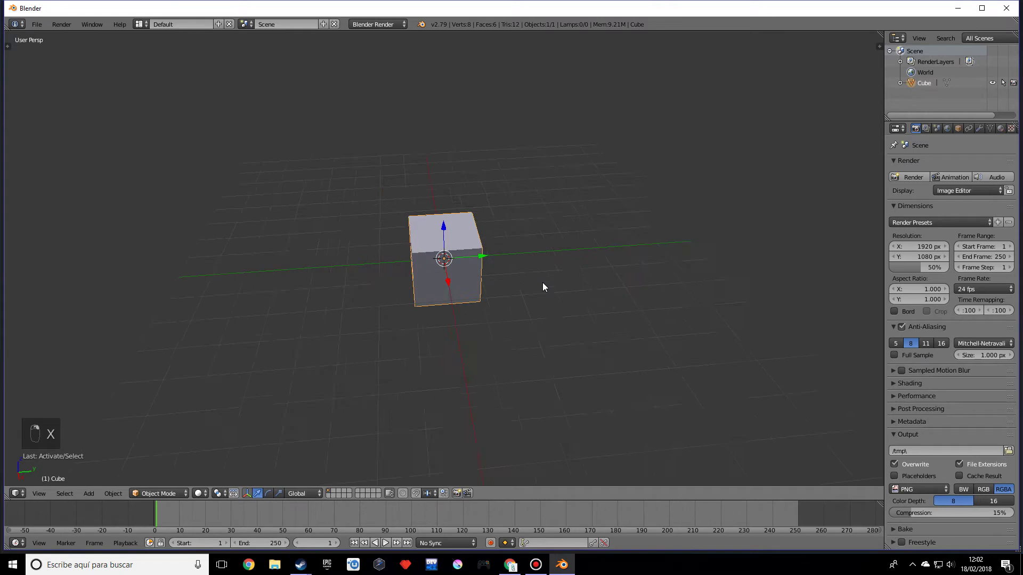
pyautogui.scroll(1, 542, 287)
pyautogui.press('s')
pyautogui.hotkey('shift', 'z')
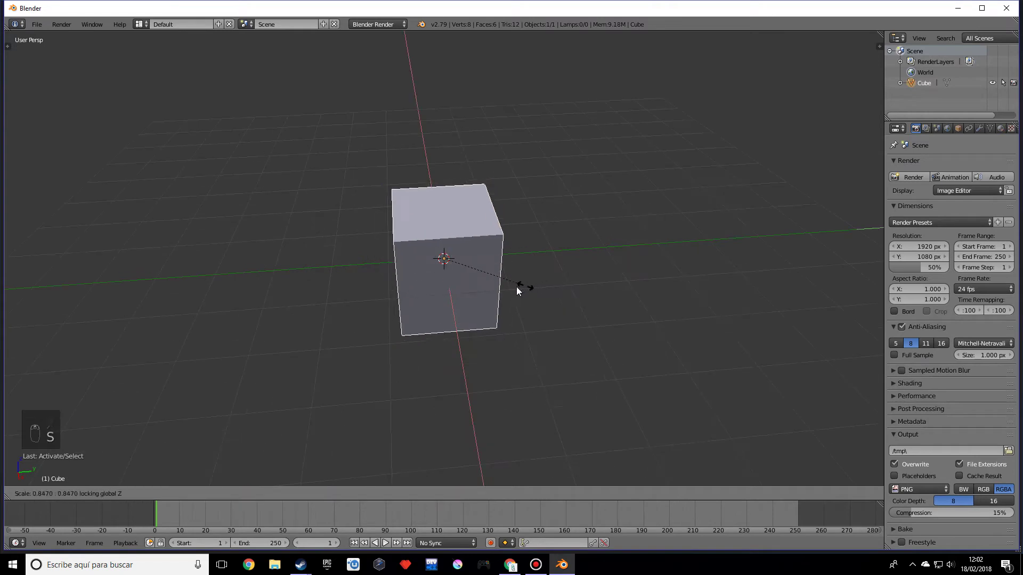
pyautogui.click(450, 259)
pyautogui.scroll(5, 526, 272)
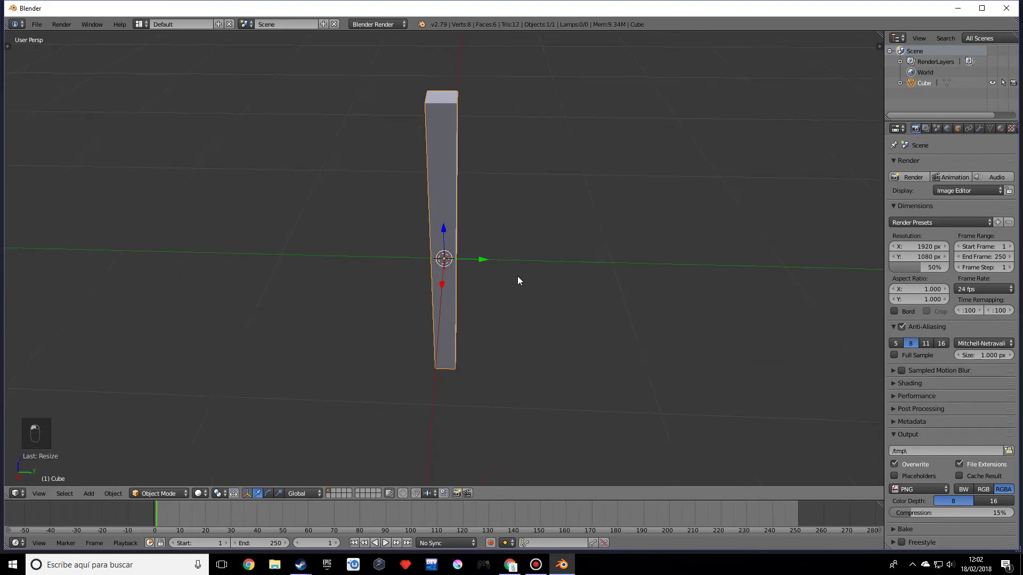
pyautogui.moveTo(481, 260); pyautogui.dragTo(315, 234)
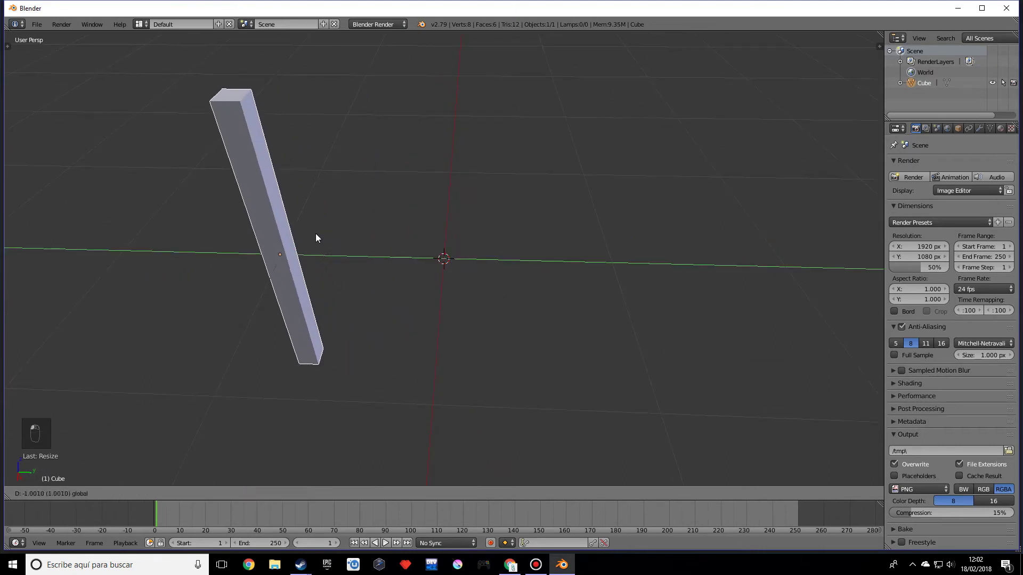
# Stretch the post taller along Z and enter Edit Mode
pyautogui.moveTo(440, 270); pyautogui.dragTo(377, 280, button='middle')
pyautogui.press('s')
pyautogui.press('z')
pyautogui.click(470, 216)
pyautogui.press('Tab')
pyautogui.scroll(2, 437, 160)
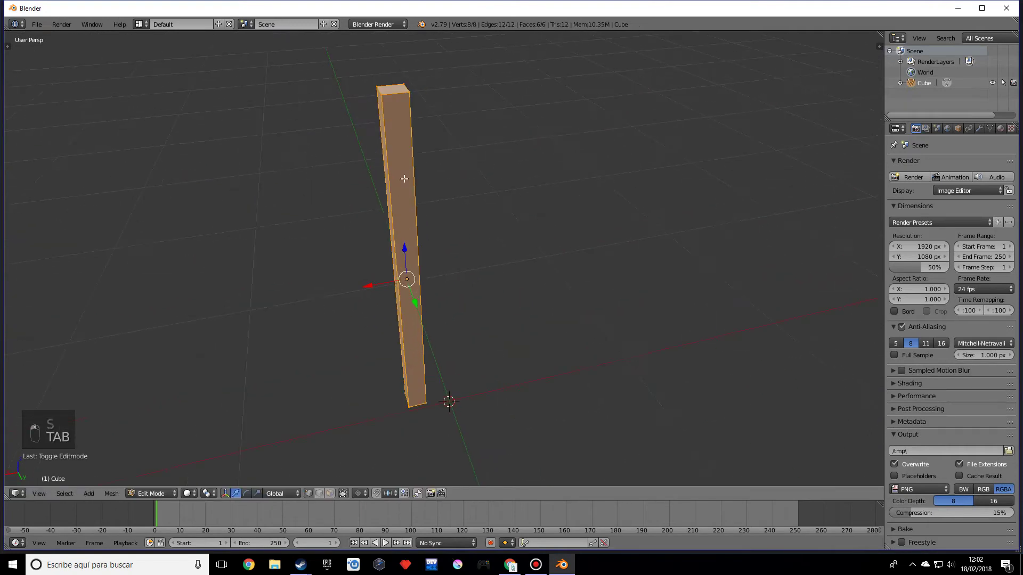
# In face select mode, extrude one face of the post outward
pyautogui.moveTo(403, 328); pyautogui.dragTo(456, 332, button='middle')
pyautogui.click(330, 493)
pyautogui.rightClick(386, 276)
pyautogui.moveTo(387, 280); pyautogui.dragTo(461, 295, button='middle')
pyautogui.press('e')
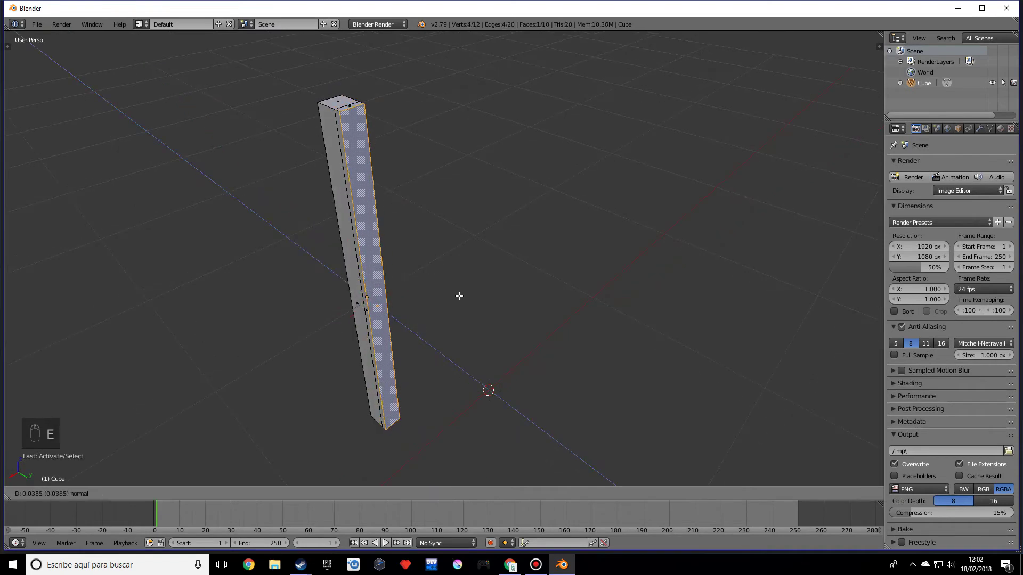
pyautogui.click(416, 318)
pyautogui.moveTo(417, 318); pyautogui.dragTo(456, 311, button='middle')
pyautogui.scroll(4, 402, 352)
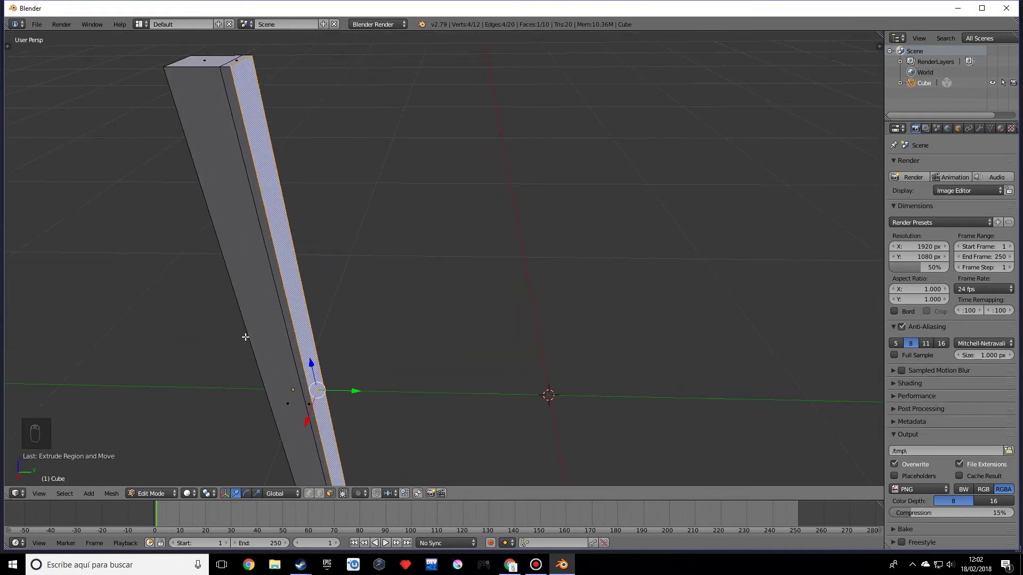
# Inset two opposite faces of the post and widen the insets along X
pyautogui.rightClick(234, 283)
pyautogui.scroll(-3, 424, 276)
pyautogui.moveTo(424, 276); pyautogui.dragTo(521, 194, button='middle')
pyautogui.keyDown('shift'); pyautogui.rightClick(493, 213); pyautogui.keyUp('shift')
pyautogui.press('i')
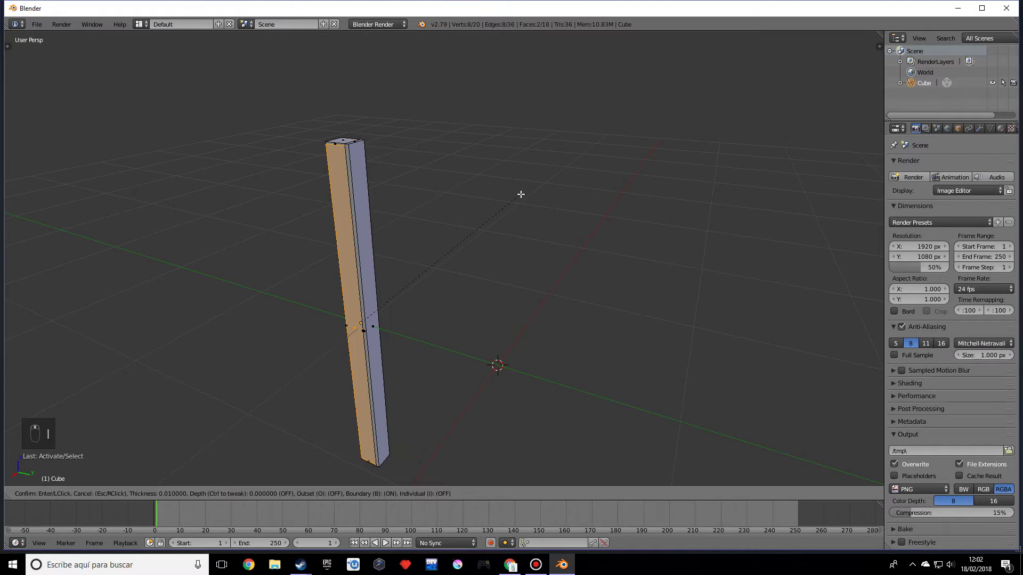
pyautogui.click(569, 167)
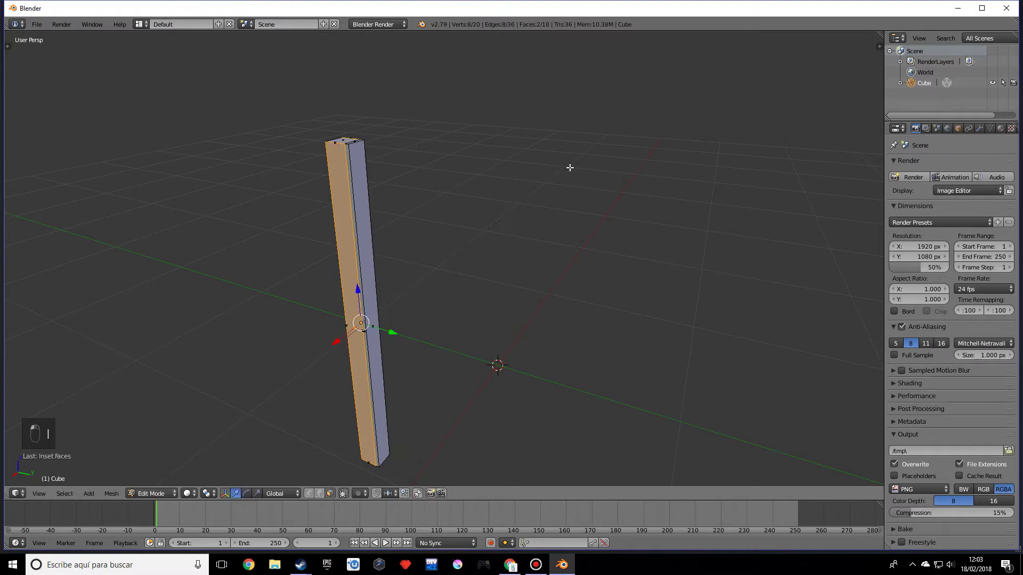
pyautogui.press('s')
pyautogui.press('x')
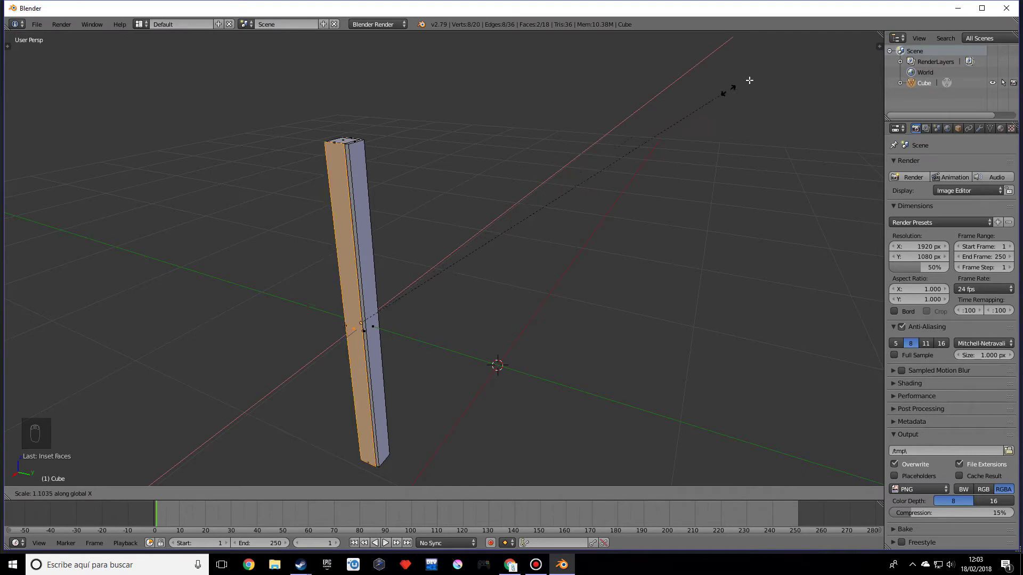
pyautogui.click(89, 390)
# Move another single face along Y and return to Object Mode
pyautogui.moveTo(139, 356); pyautogui.dragTo(346, 388, button='middle')
pyautogui.rightClick(348, 320)
pyautogui.moveTo(363, 374); pyautogui.dragTo(345, 371)
pyautogui.scroll(-3, 344, 371)
pyautogui.press('Tab')
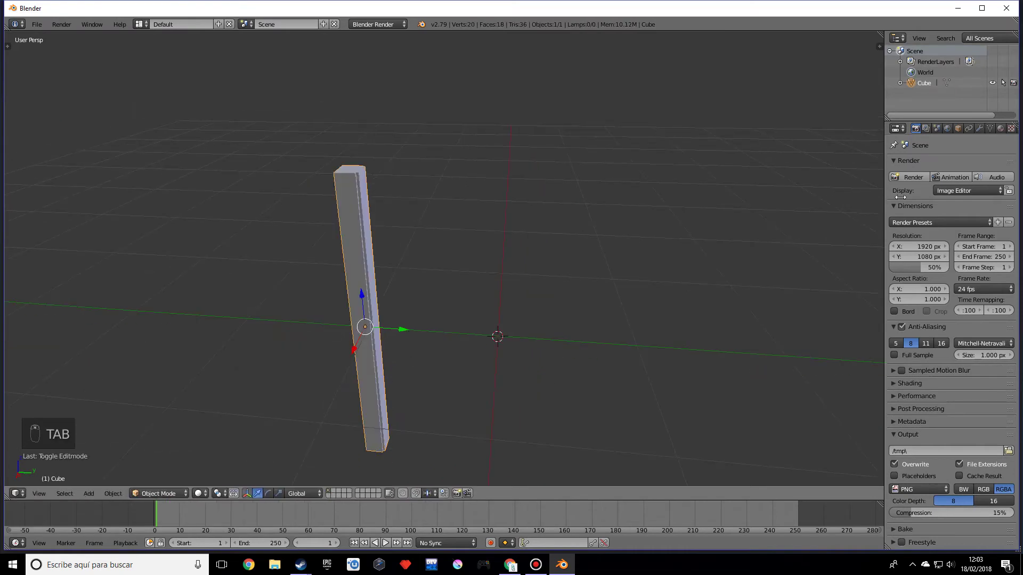
# Add an Array modifier with relative offset X 0 and Y 1
pyautogui.click(979, 129)
pyautogui.click(945, 162)
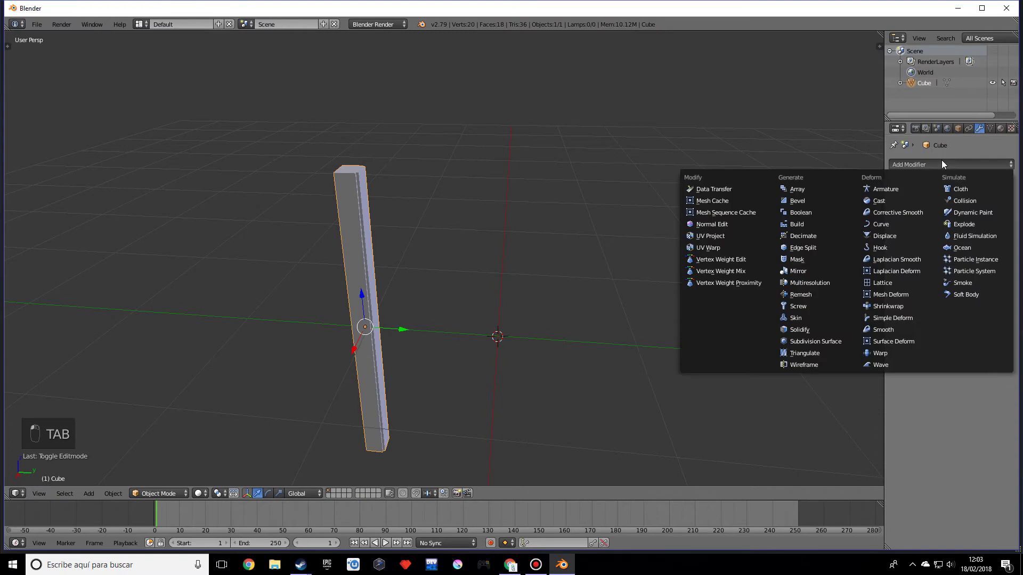
pyautogui.click(881, 190)
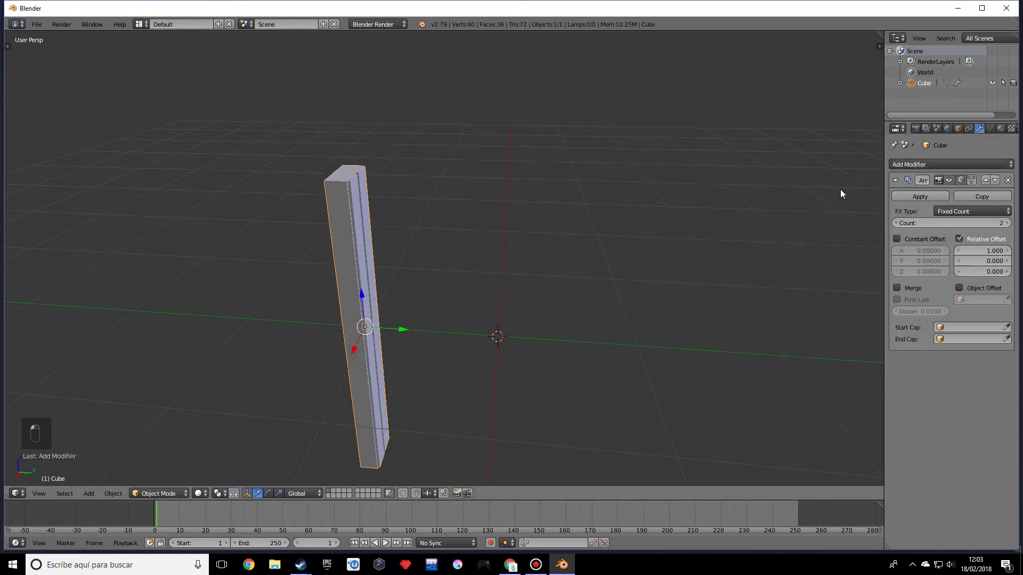
pyautogui.click(970, 249)
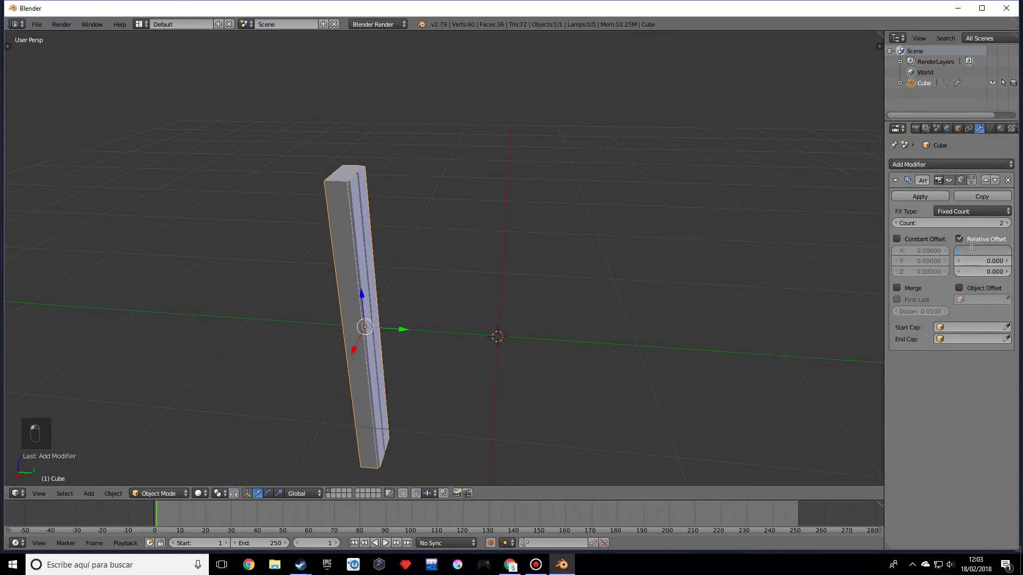
pyautogui.press('Return')
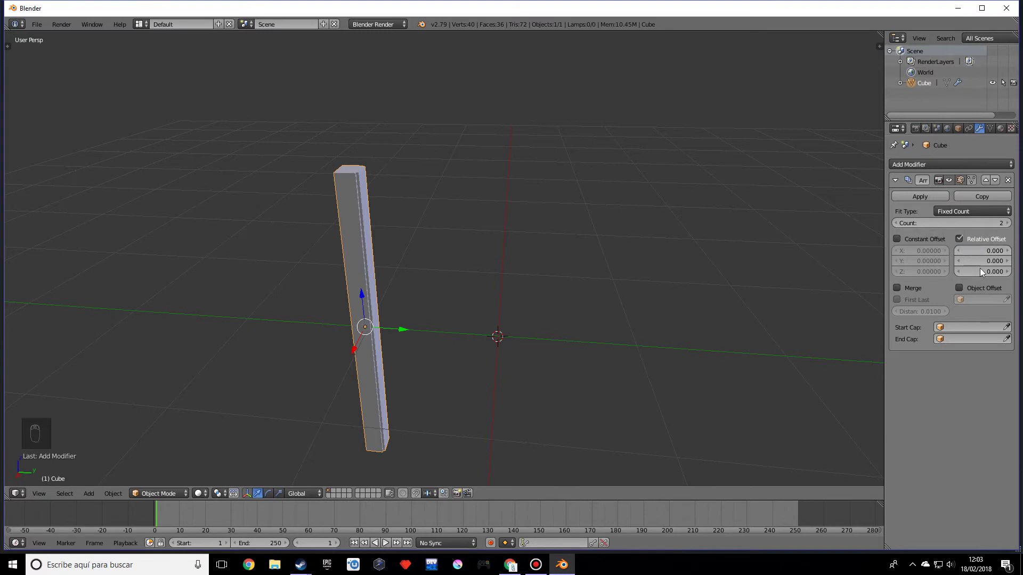
pyautogui.click(979, 262)
pyautogui.write('1')
pyautogui.press('Return')
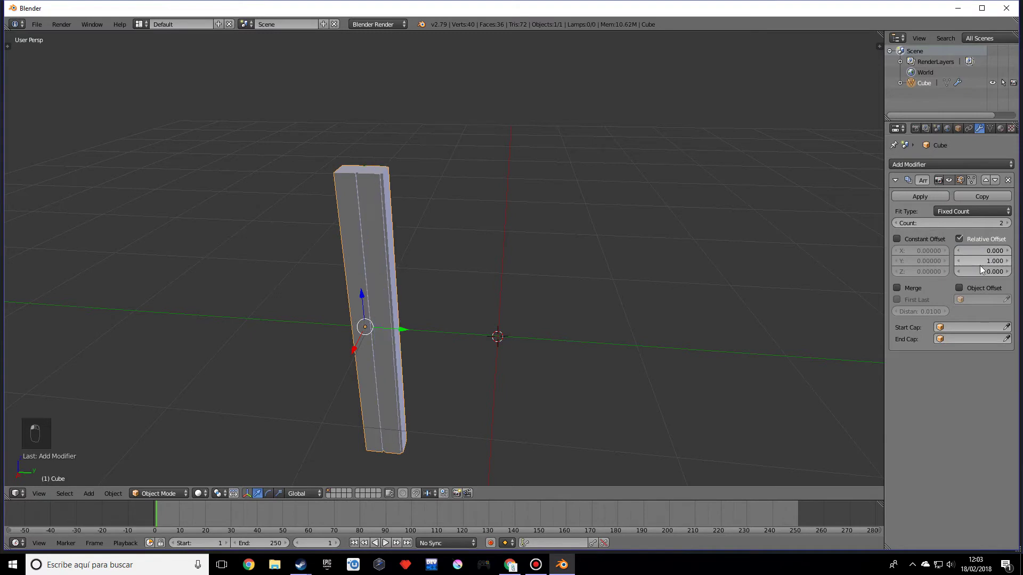
# Raise the array count to 17 planks and shift the board along Y
pyautogui.click(1009, 226)
pyautogui.click(1009, 226)
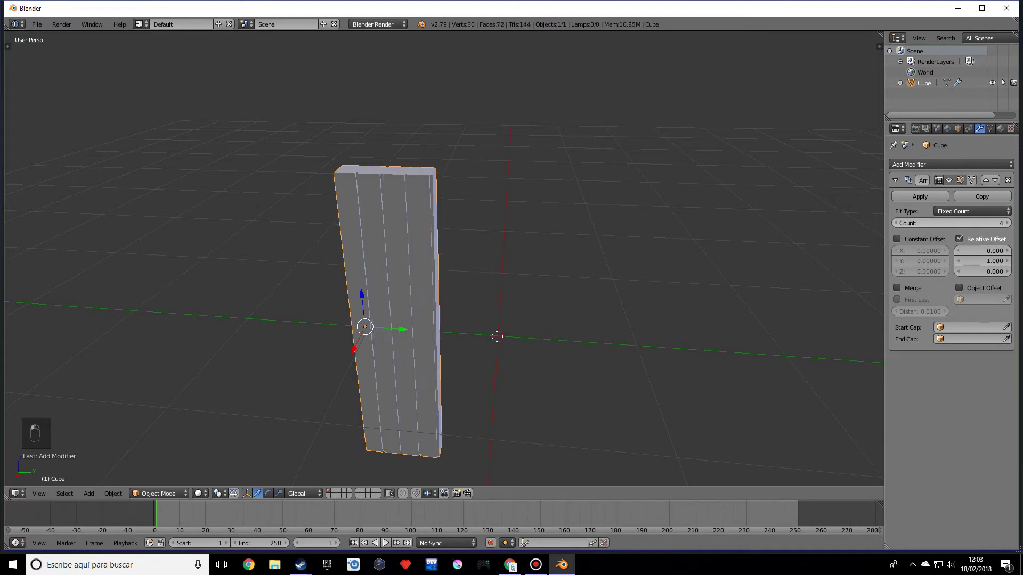
pyautogui.click(1009, 227)
pyautogui.click(1009, 226)
pyautogui.doubleClick(1009, 226)
pyautogui.click(1009, 226)
pyautogui.click(1009, 226)
pyautogui.click(1008, 226)
pyautogui.moveTo(1002, 222); pyautogui.dragTo(1009, 223)
pyautogui.moveTo(664, 346); pyautogui.dragTo(547, 347, button='middle')
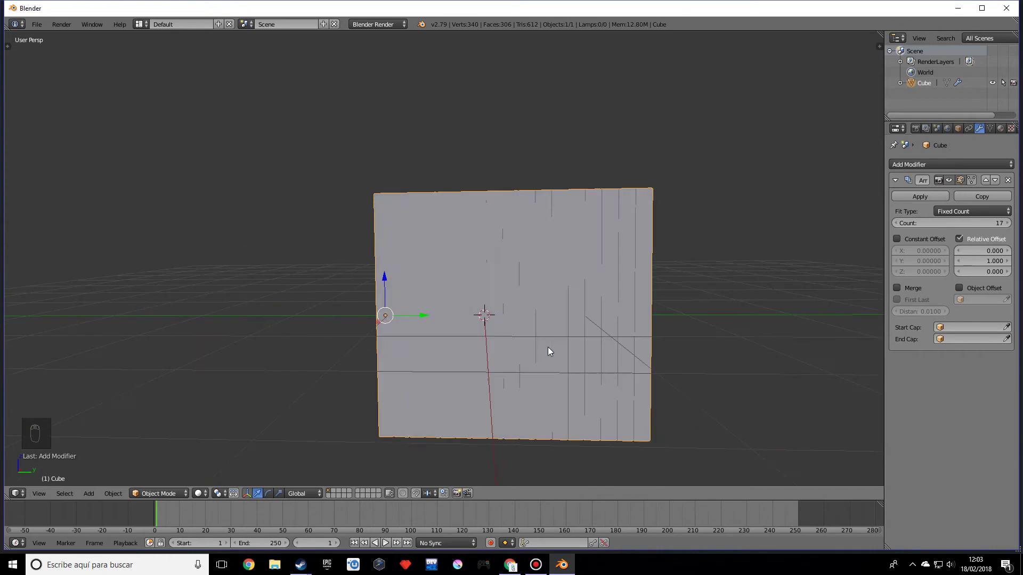
pyautogui.moveTo(422, 315); pyautogui.dragTo(404, 308)
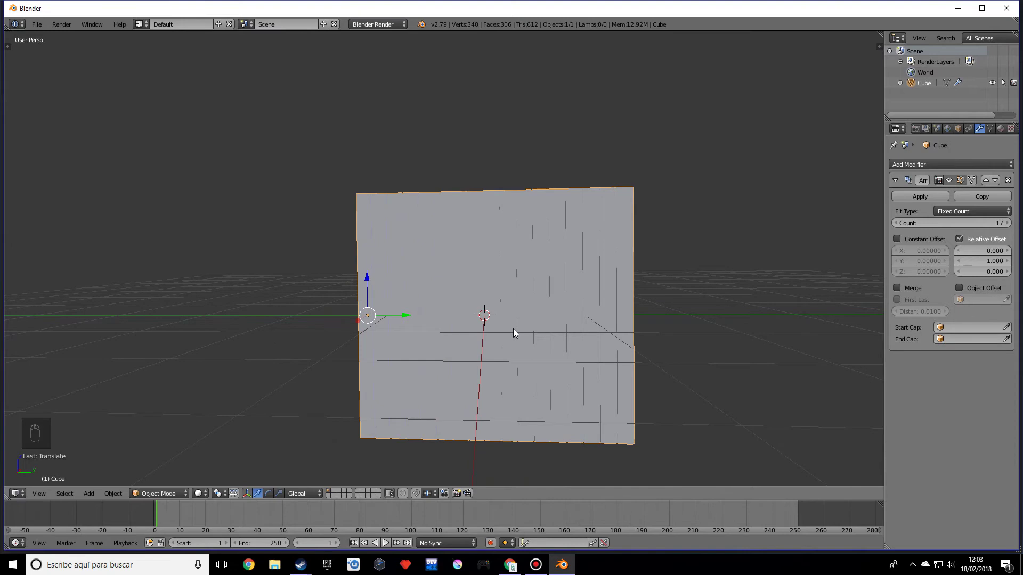
pyautogui.hotkey('shift', 'a')
pyautogui.moveTo(514, 331)
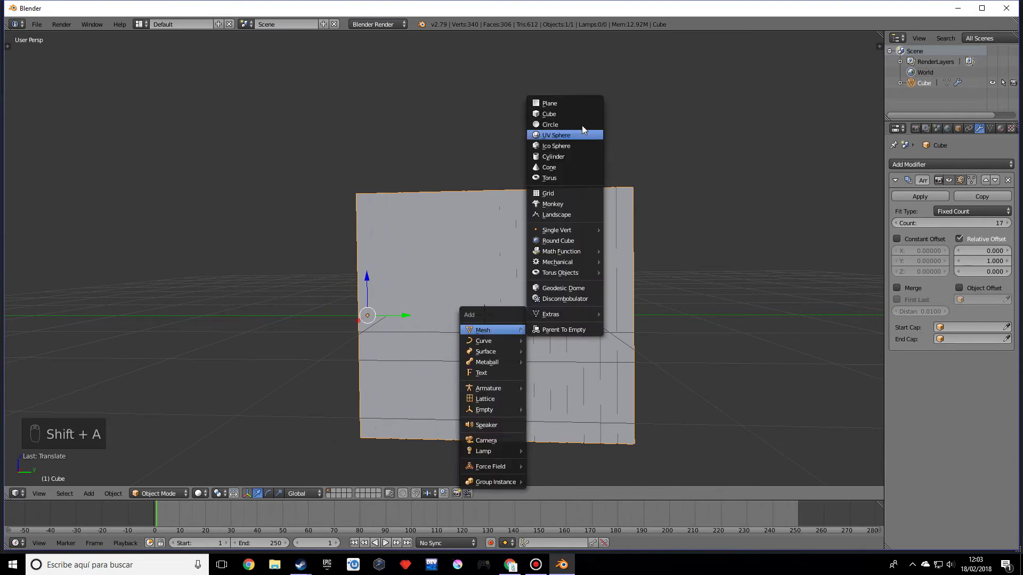
# Add a cylinder with 16 vertices
pyautogui.click(554, 156)
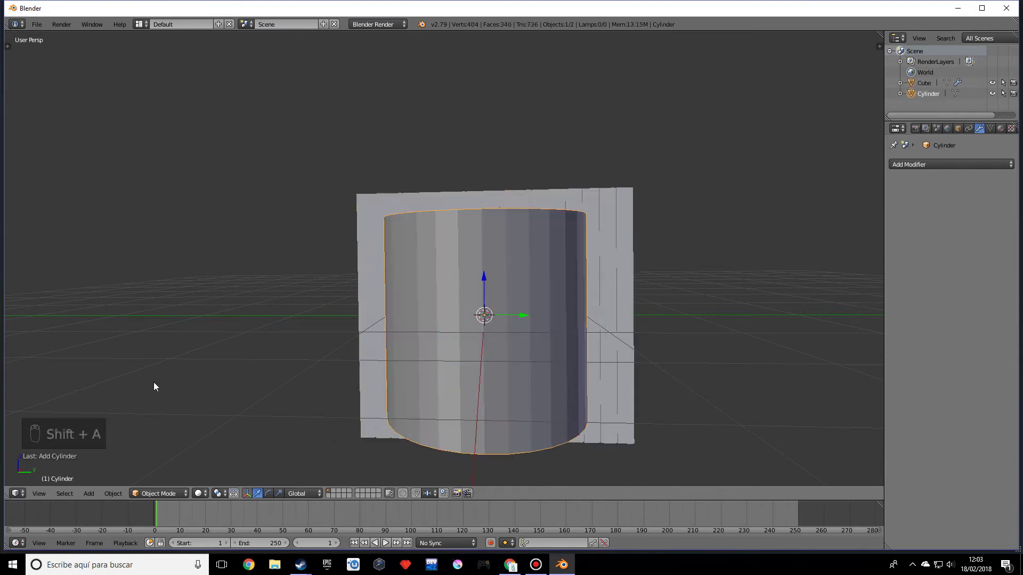
pyautogui.press('t')
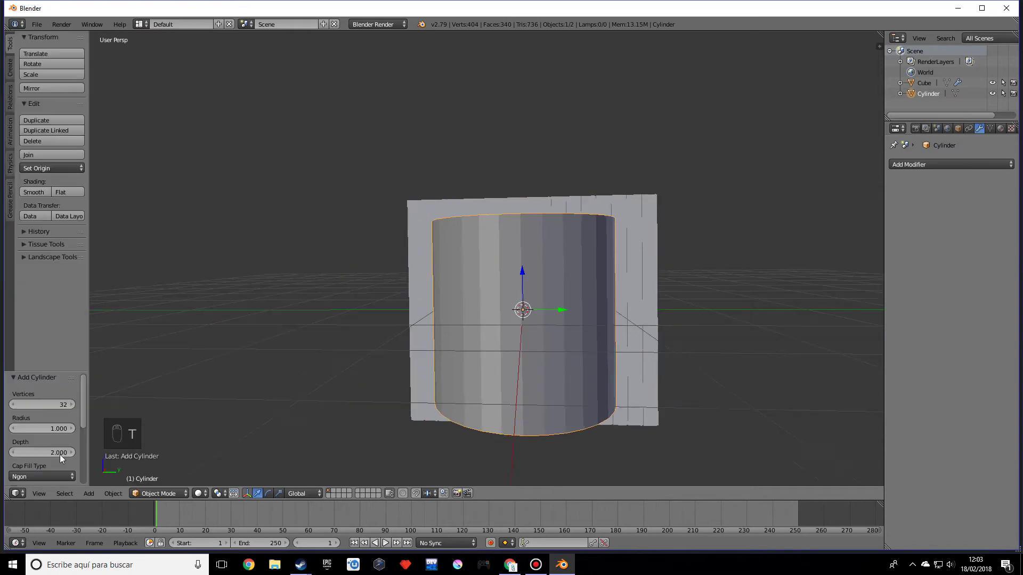
pyautogui.click(51, 404)
pyautogui.write('16')
pyautogui.press('Return')
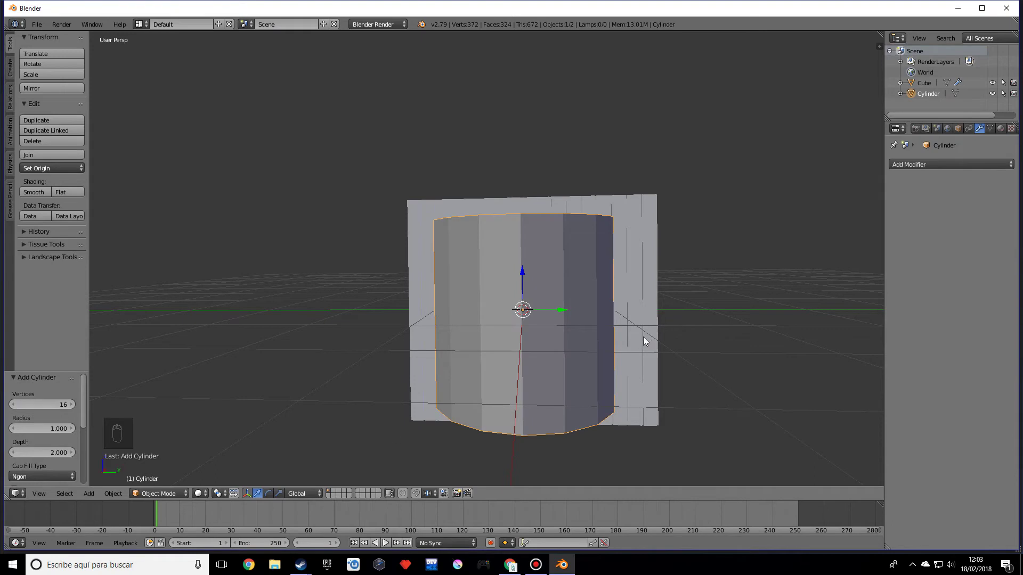
# Rotate the cylinder 90° about the Y axis
pyautogui.moveTo(644, 336); pyautogui.dragTo(606, 344, button='middle')
pyautogui.press('r')
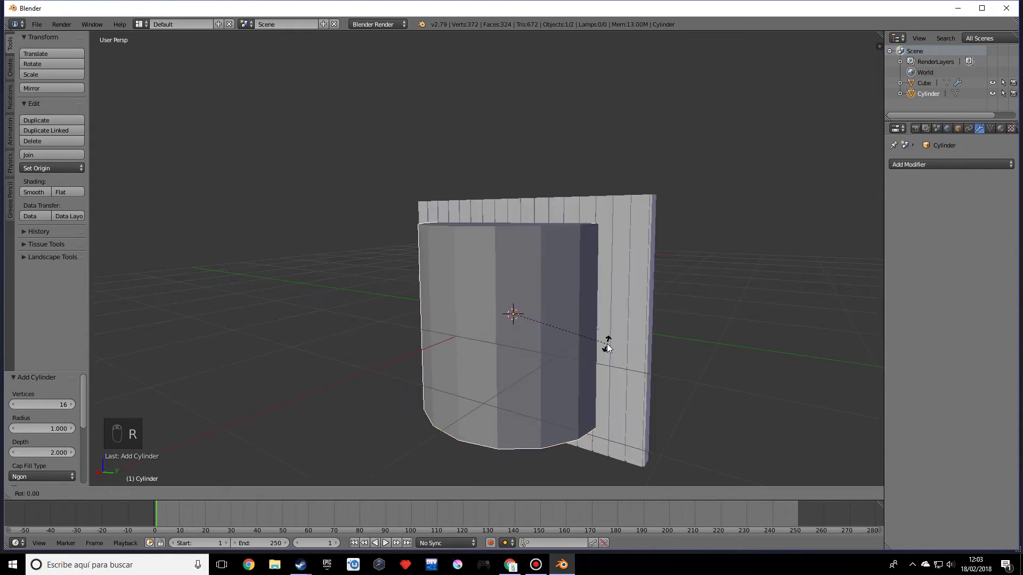
pyautogui.press('y')
pyautogui.press('9')
pyautogui.press('0')
pyautogui.press('Return')
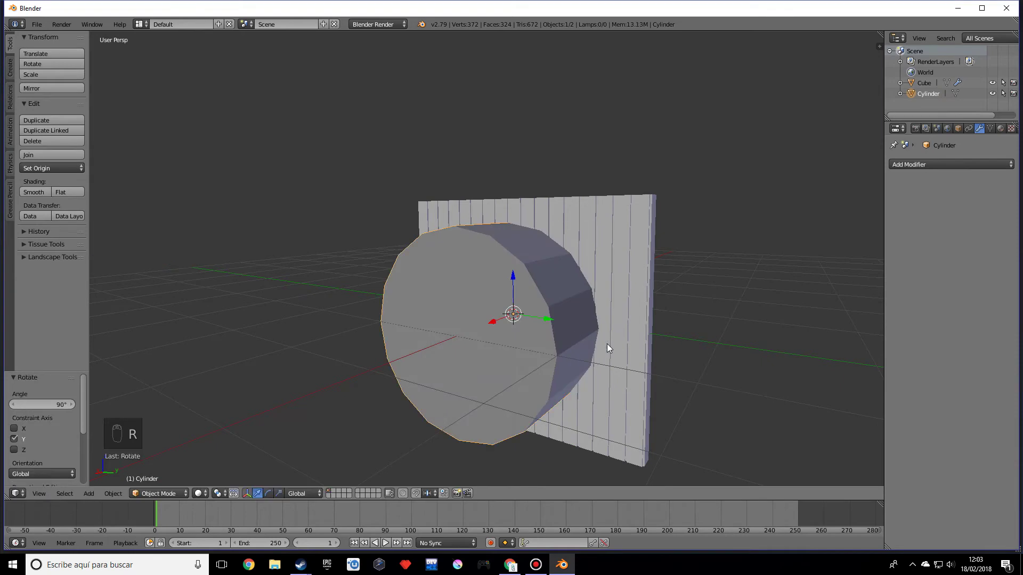
# Isolate the cylinder, flatten it along X into a thin disc, and enter Edit Mode
pyautogui.moveTo(606, 344); pyautogui.dragTo(594, 320, button='middle')
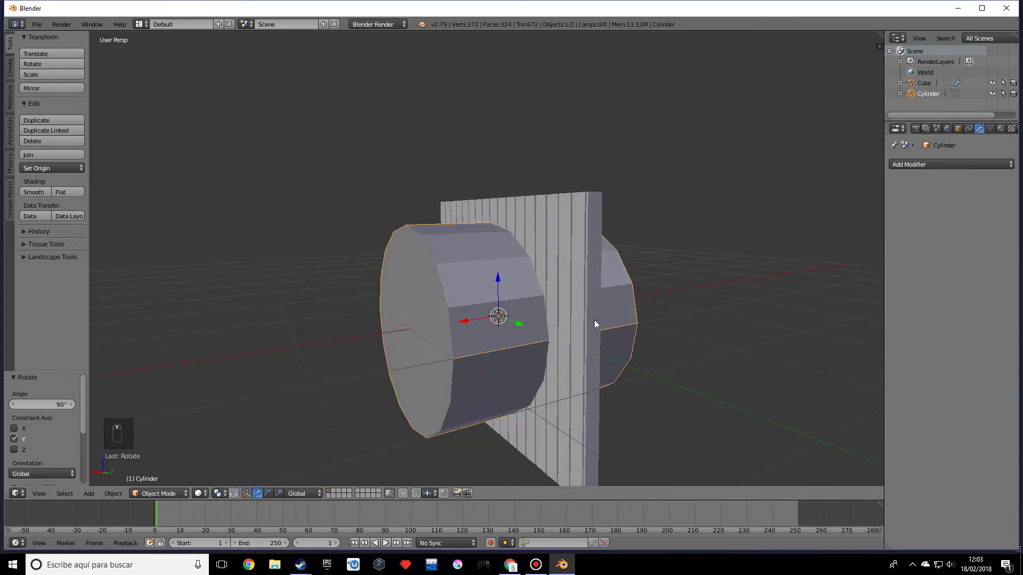
pyautogui.press('KP_Divide')
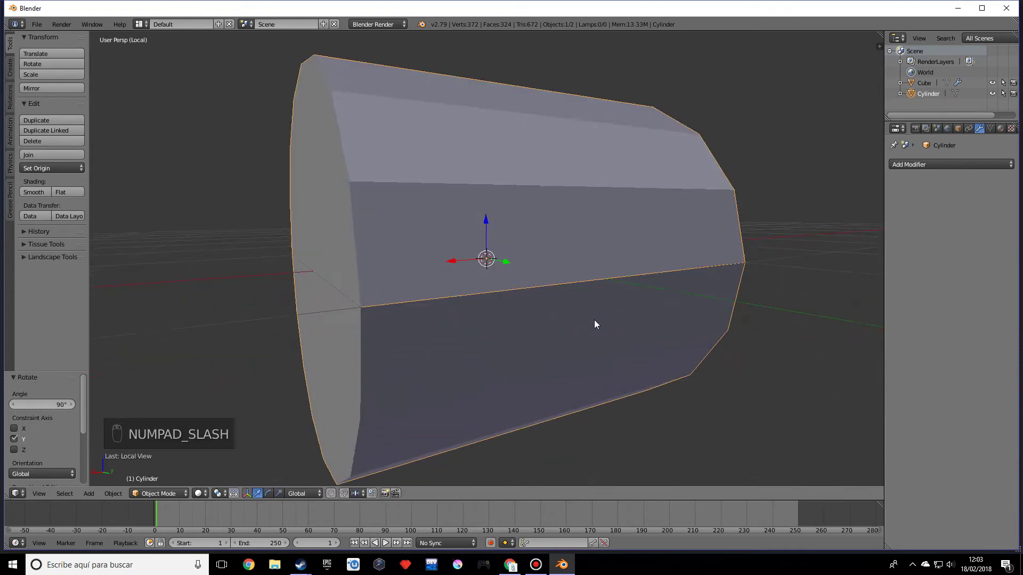
pyautogui.moveTo(594, 323); pyautogui.dragTo(669, 311, button='middle')
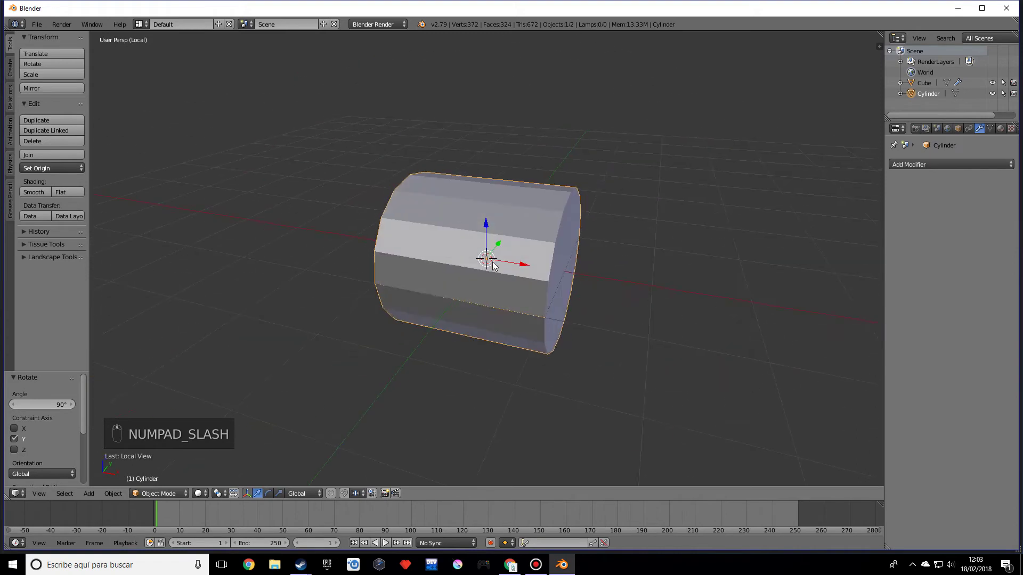
pyautogui.moveTo(600, 241); pyautogui.dragTo(580, 255, button='middle')
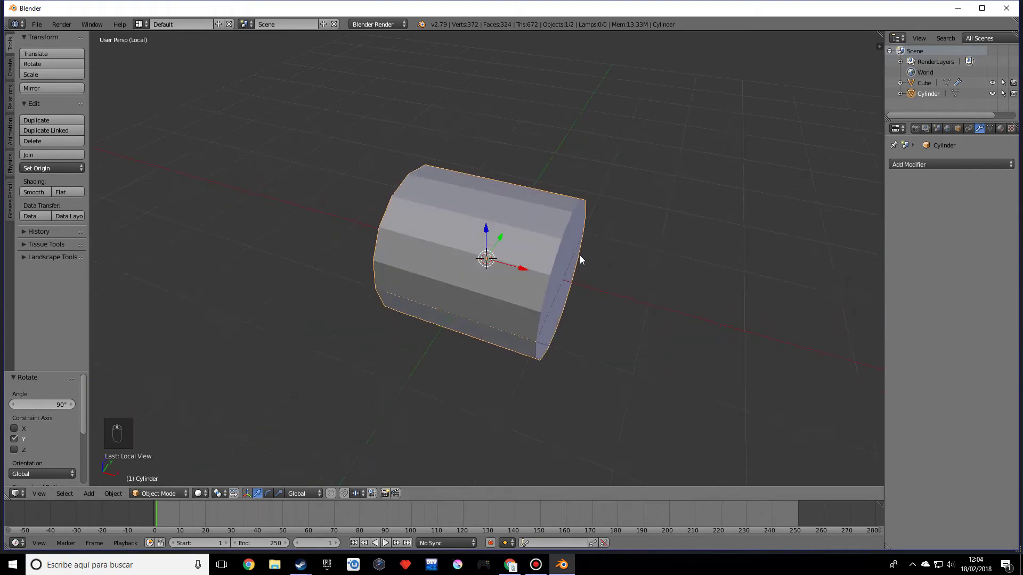
pyautogui.press('s')
pyautogui.press('x')
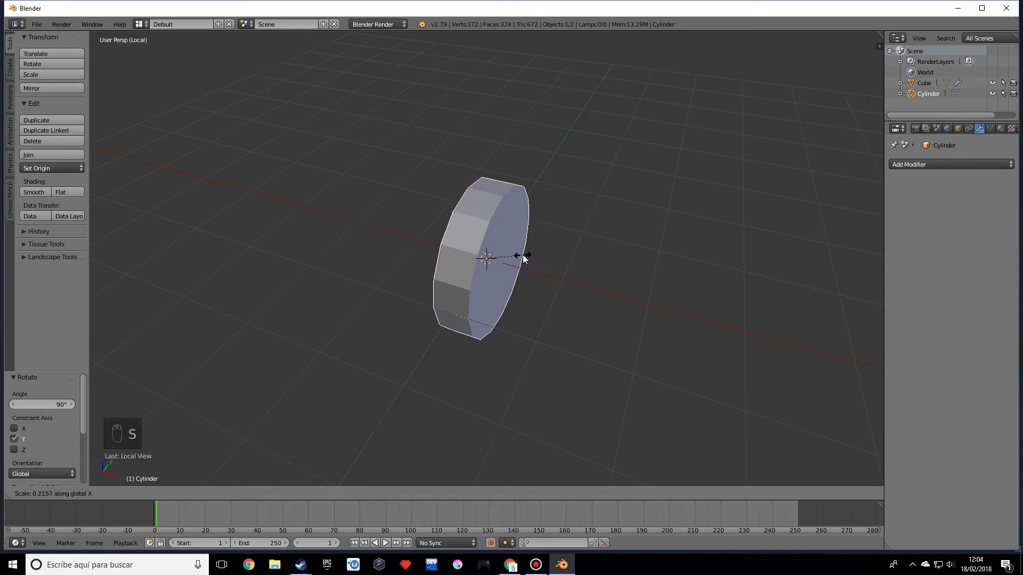
pyautogui.click(482, 311)
pyautogui.press('Tab')
pyautogui.moveTo(484, 286); pyautogui.dragTo(504, 278, button='middle')
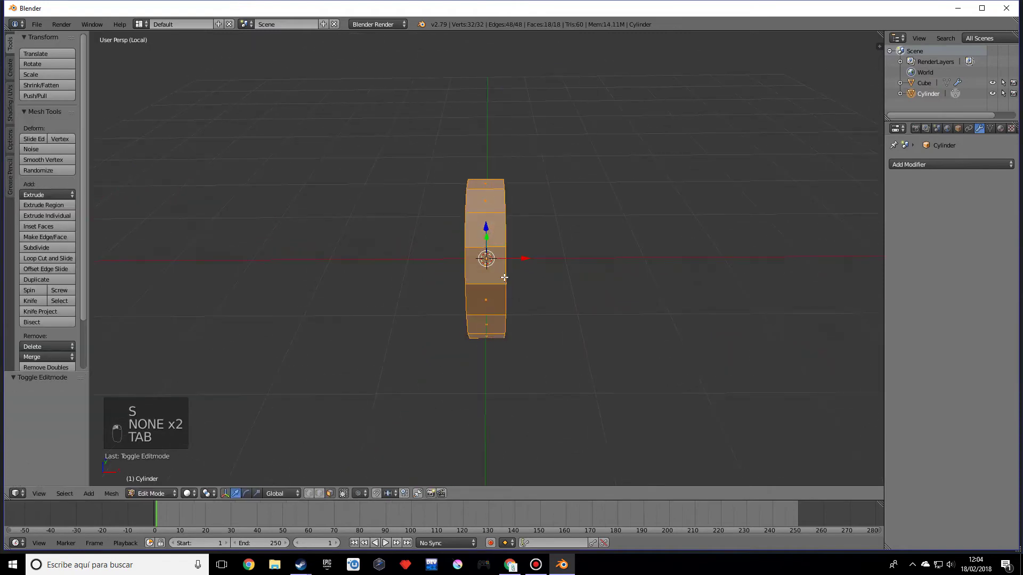
# Add a centred edge loop around the disc with Ctrl+R
pyautogui.hotkey('ctrl', 'r')
pyautogui.click(486, 256)
pyautogui.rightClick(557, 254)
pyautogui.moveTo(557, 254); pyautogui.dragTo(429, 454, button='middle')
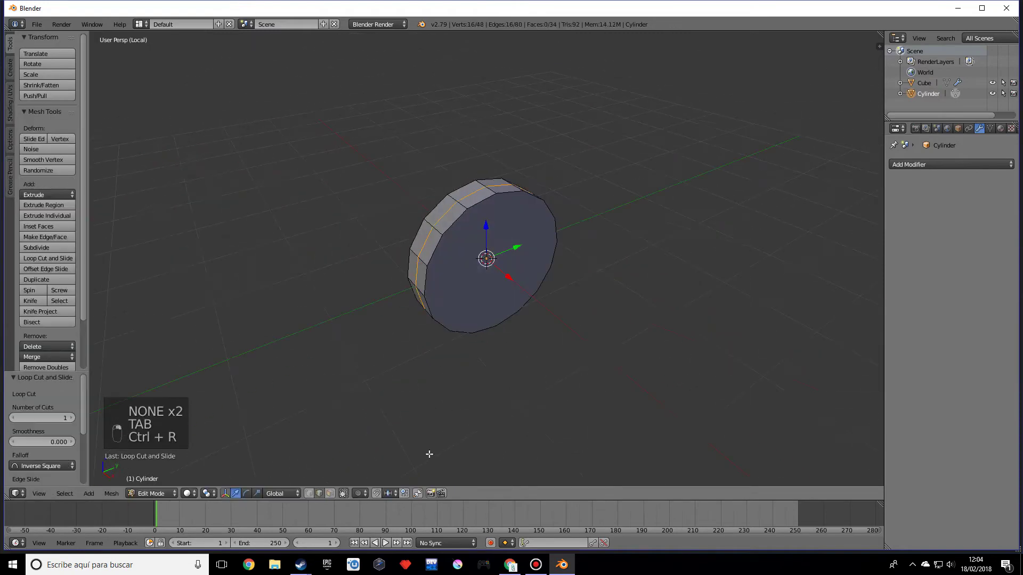
# Inset the disc's front cap face twice to make two rings
pyautogui.click(330, 494)
pyautogui.rightClick(472, 225)
pyautogui.scroll(1, 500, 250)
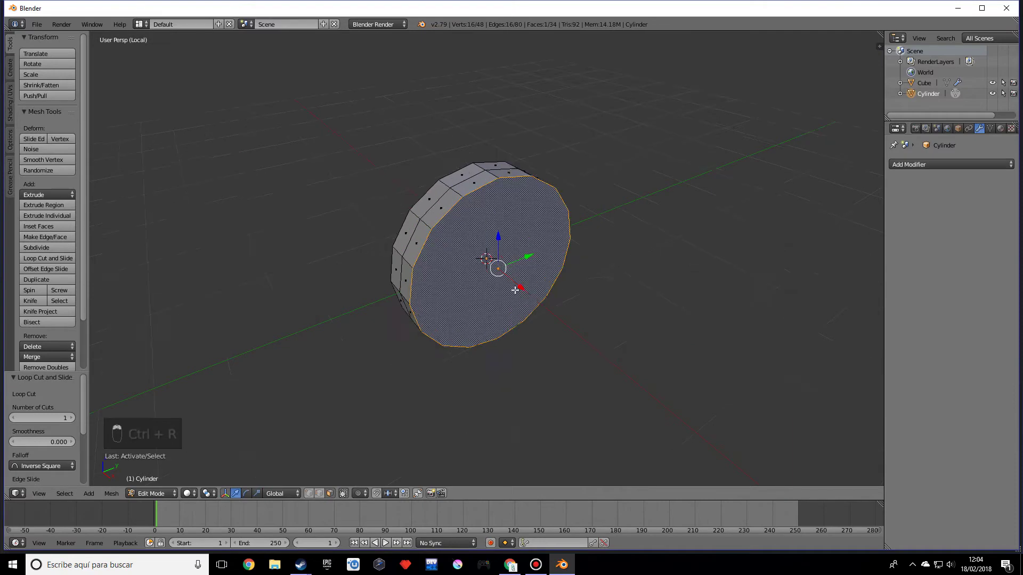
pyautogui.moveTo(551, 298); pyautogui.dragTo(524, 270, button='middle')
pyautogui.press('i')
pyautogui.click(626, 270)
pyautogui.moveTo(603, 283); pyautogui.dragTo(519, 349, button='middle')
pyautogui.press('i')
pyautogui.click(630, 282)
# Push the inner cap face along X, then undo the move
pyautogui.press('g')
pyautogui.press('x')
pyautogui.click(513, 272)
pyautogui.hotkey('ctrl', 'z')
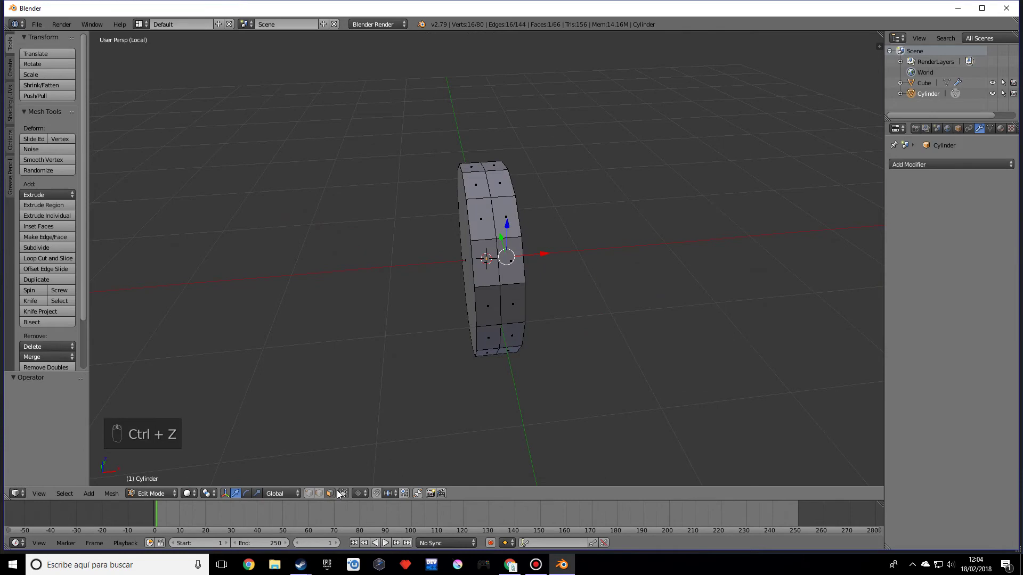
# Box-select the disc's left half of faces and delete them
pyautogui.moveTo(430, 387); pyautogui.dragTo(423, 389, button='middle')
pyautogui.rightClick(503, 251)
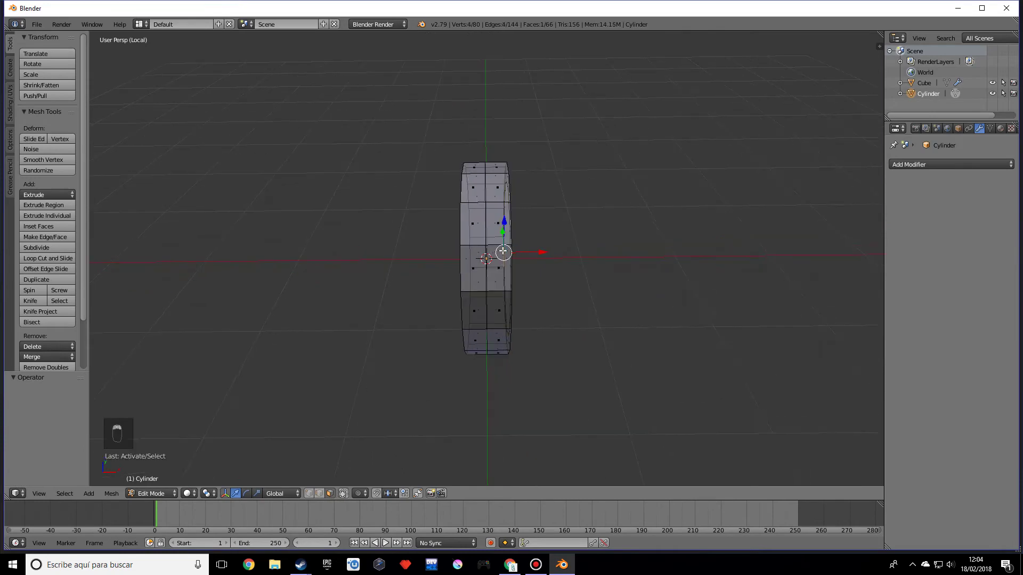
pyautogui.rightClick(472, 221)
pyautogui.press('b')
pyautogui.moveTo(437, 110); pyautogui.dragTo(483, 382)
pyautogui.press('x')
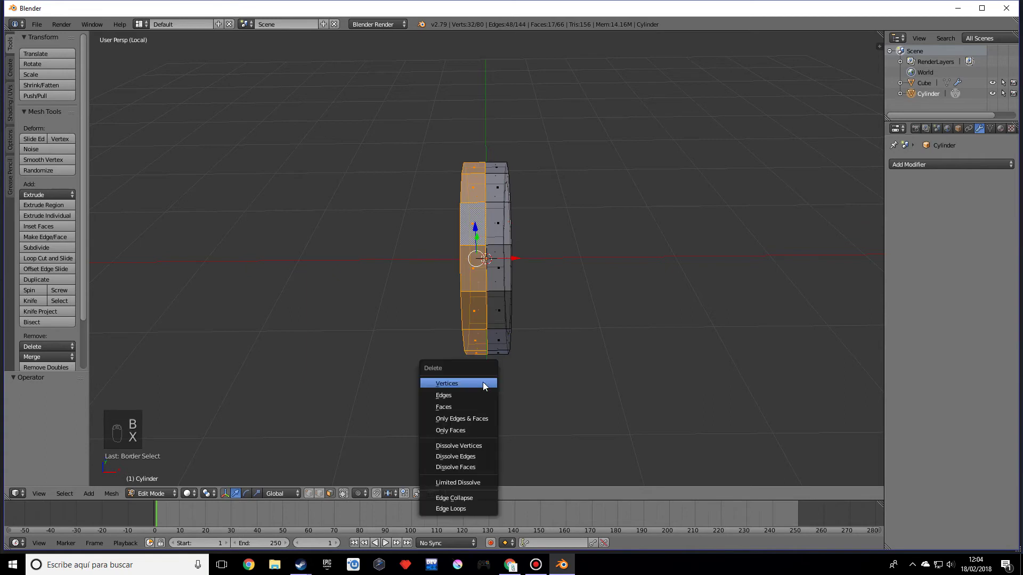
pyautogui.click(468, 408)
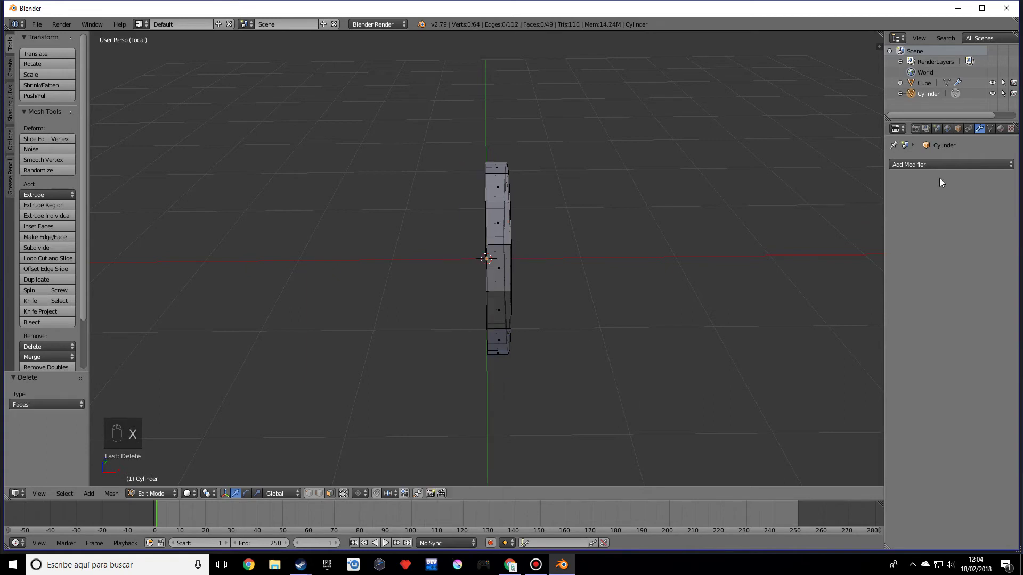
# Add a Mirror modifier on Z instead of X, with Clipping enabled
pyautogui.click(919, 164)
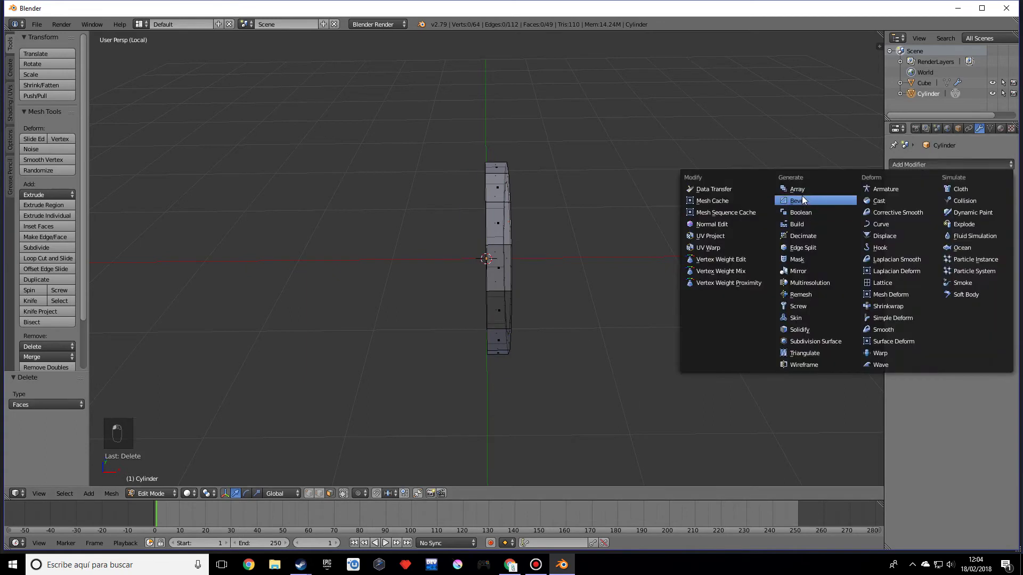
pyautogui.click(798, 271)
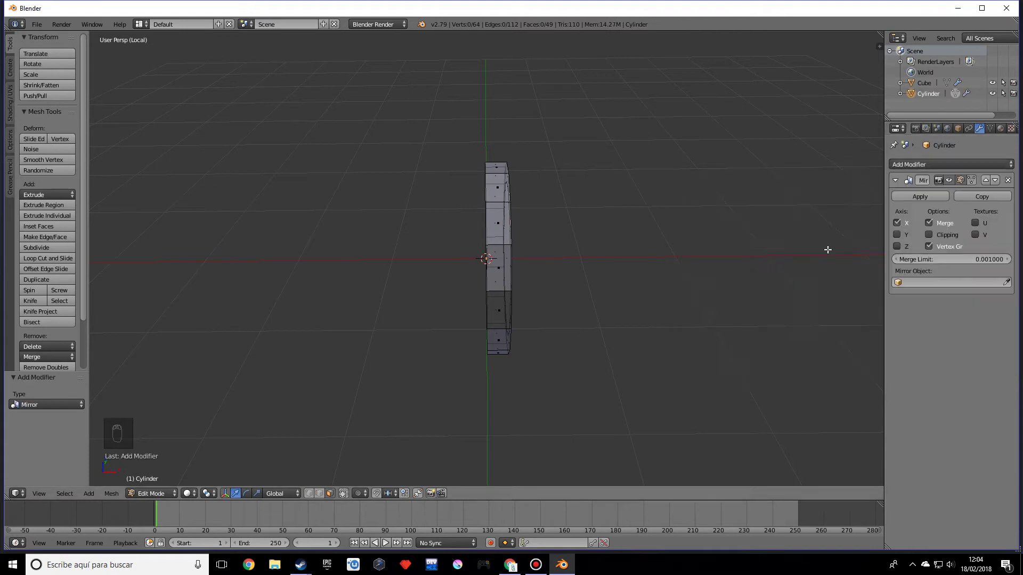
pyautogui.click(897, 246)
pyautogui.click(897, 223)
pyautogui.moveTo(759, 267); pyautogui.dragTo(536, 278, button='middle')
pyautogui.rightClick(444, 270)
pyautogui.rightClick(504, 270)
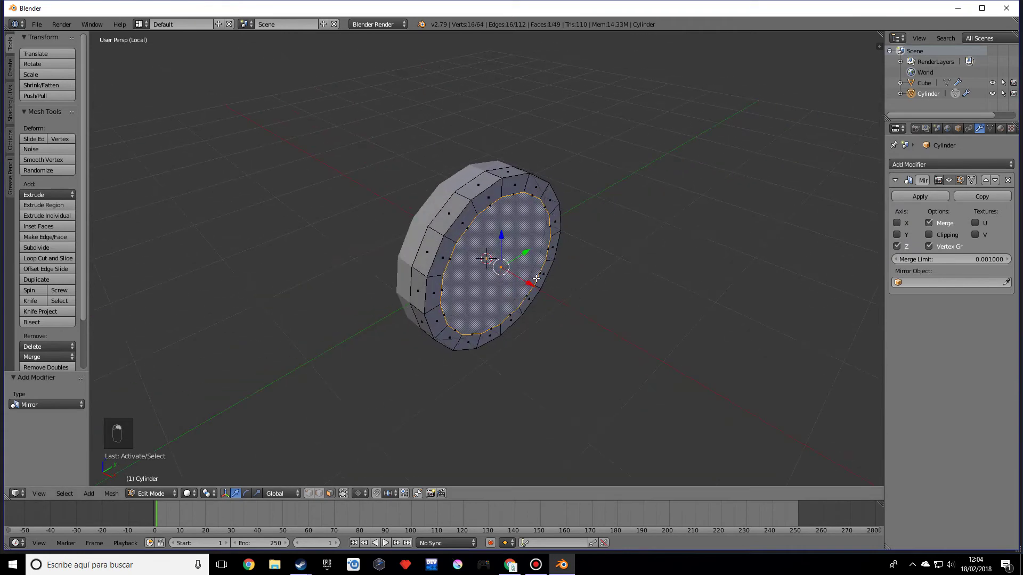
pyautogui.click(928, 234)
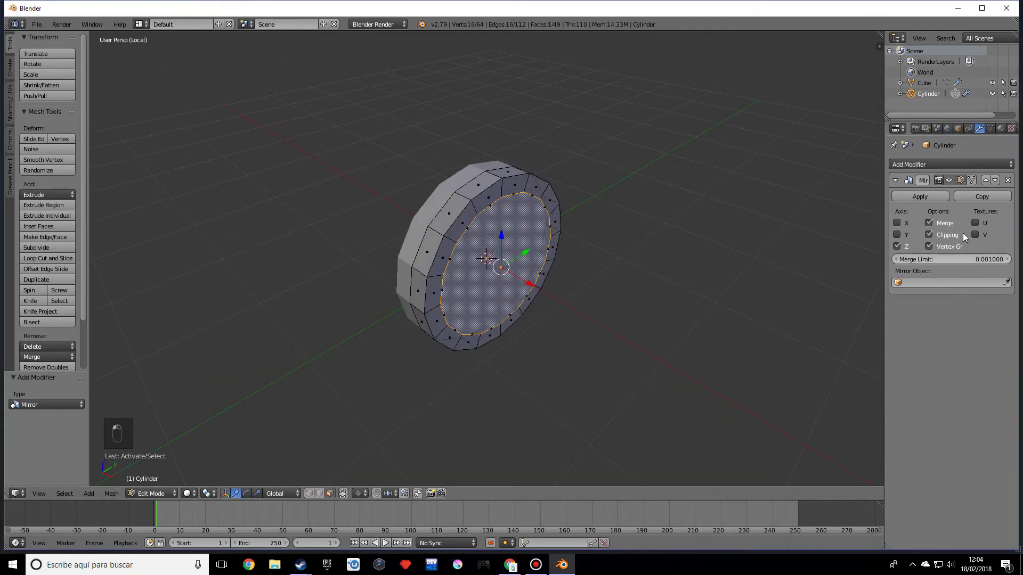
# Push the inner cap face along X, delete it to open the ring, and return to Object Mode
pyautogui.moveTo(530, 282); pyautogui.dragTo(500, 269)
pyautogui.moveTo(629, 304); pyautogui.dragTo(603, 291, button='middle')
pyautogui.press('x')
pyautogui.click(601, 290)
pyautogui.press('Tab')
pyautogui.moveTo(596, 303); pyautogui.dragTo(666, 306, button='middle')
# Scale the ring along the X axis to make it thinner
pyautogui.press('s')
pyautogui.press('x')
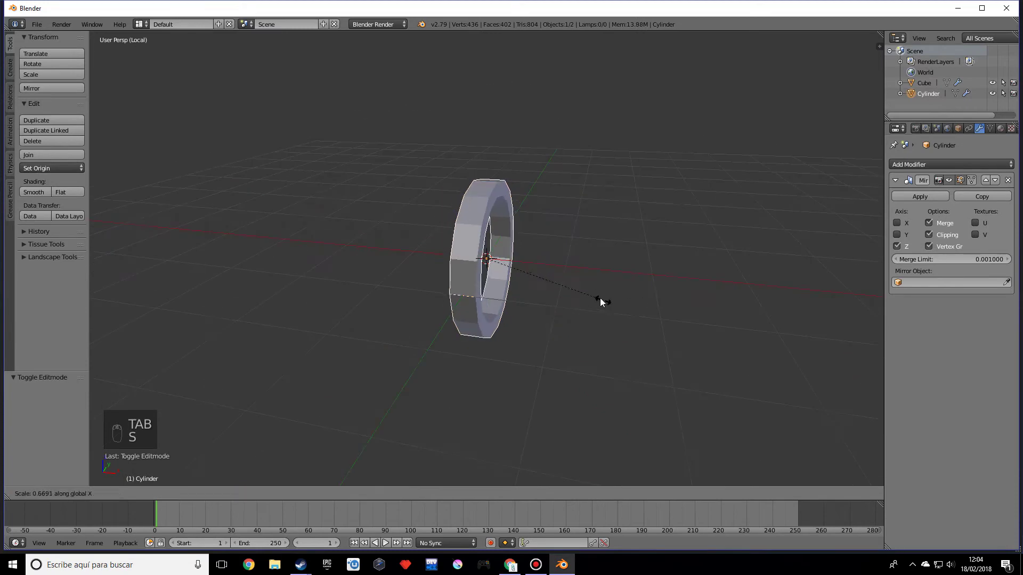
pyautogui.click(572, 284)
pyautogui.moveTo(574, 283); pyautogui.dragTo(640, 329, button='middle')
# Leave Local View to show the plank board and rescale the ring along X to 1.138
pyautogui.press('KP_Divide')
pyautogui.moveTo(587, 304); pyautogui.dragTo(513, 220, button='middle')
pyautogui.press('s')
pyautogui.press('x')
pyautogui.click(618, 306)
pyautogui.press('s')
pyautogui.middleClick(631, 314)
pyautogui.click(641, 337)
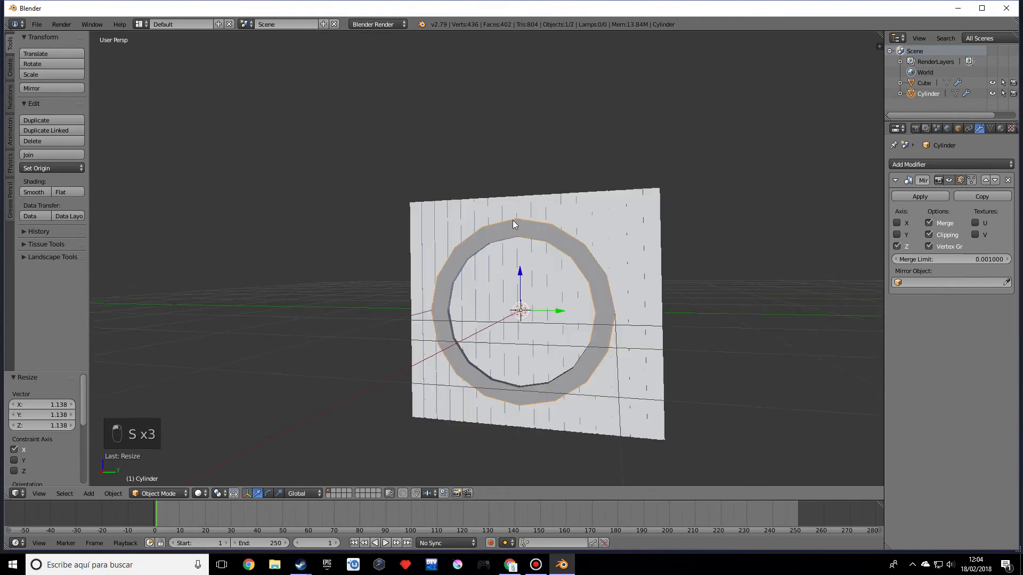
# Apply the ring's Mirror modifier permanently
pyautogui.moveTo(579, 291); pyautogui.dragTo(454, 200, button='middle')
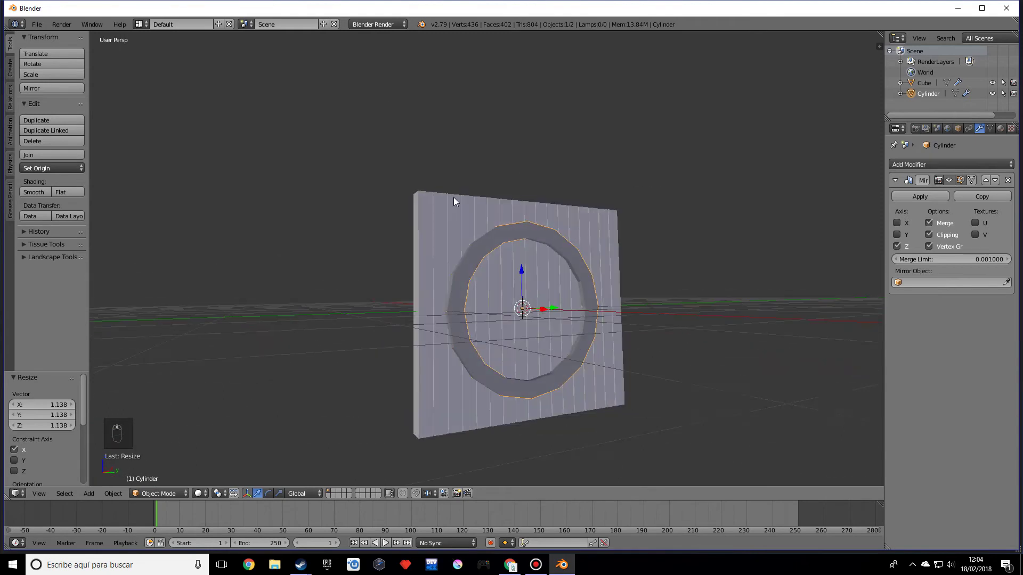
pyautogui.moveTo(463, 336); pyautogui.dragTo(606, 263, button='middle')
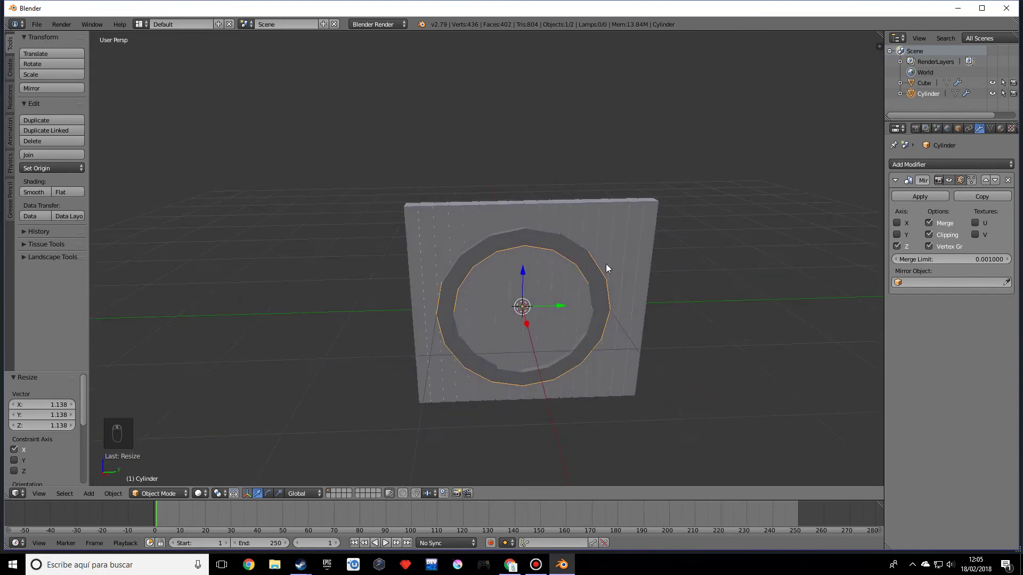
pyautogui.click(920, 195)
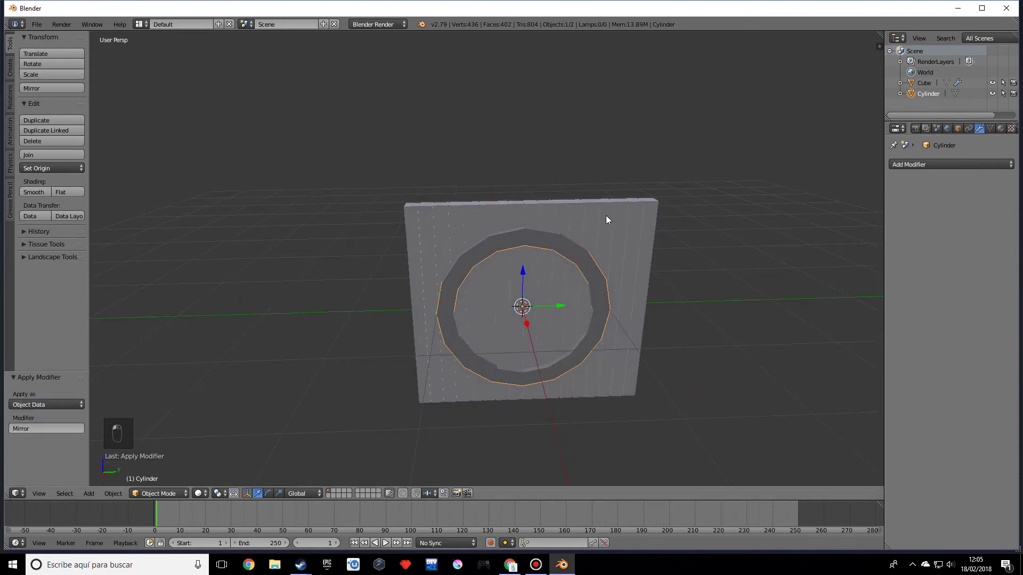
# Select the plank board and apply its Array modifier
pyautogui.rightClick(605, 216)
pyautogui.moveTo(607, 280); pyautogui.dragTo(638, 320, button='middle')
pyautogui.click(917, 195)
pyautogui.scroll(5, 608, 326)
pyautogui.scroll(-8, 610, 330)
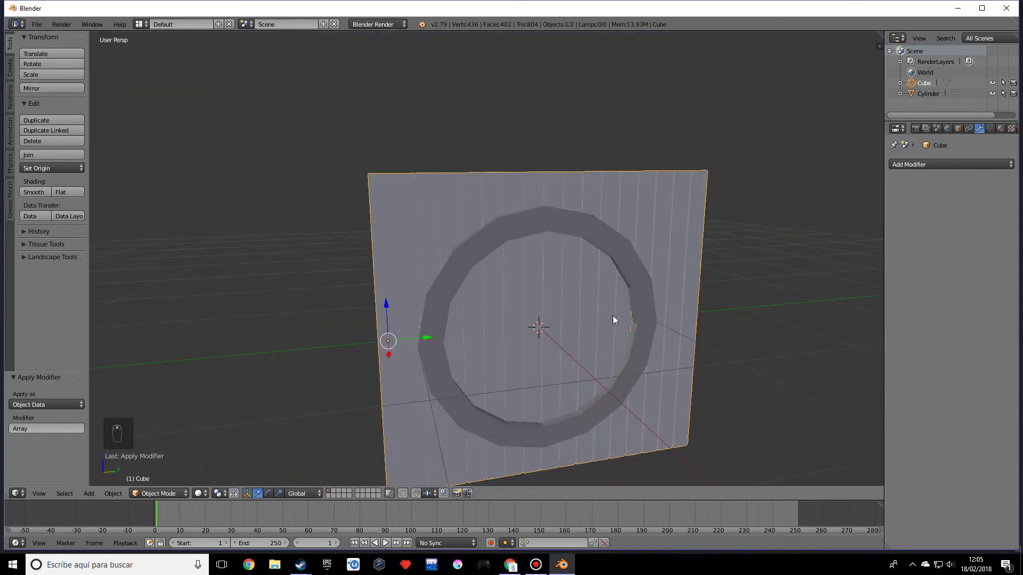
pyautogui.moveTo(613, 317); pyautogui.dragTo(606, 318, button='middle')
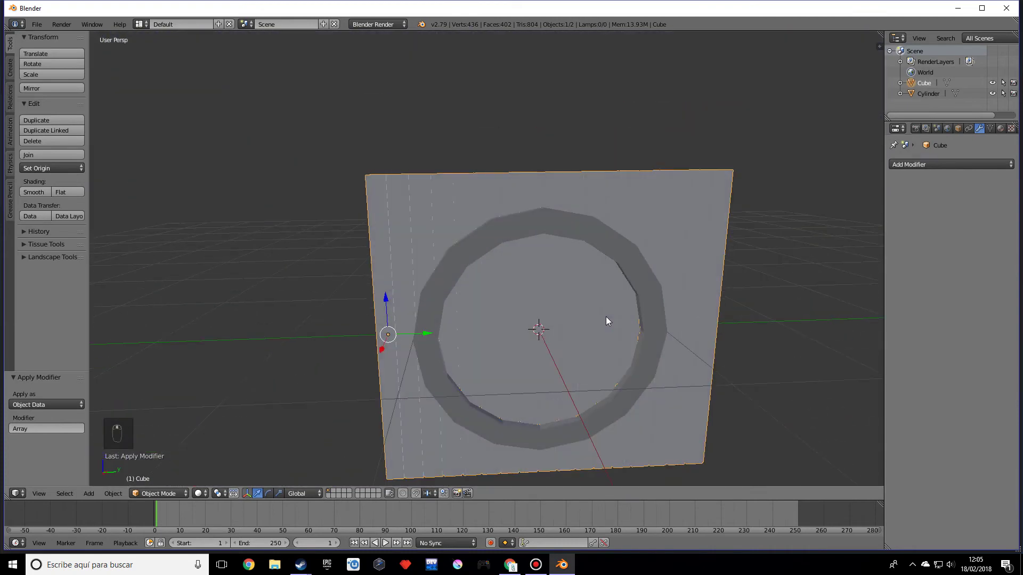
# Set the board's origin to the centre of its geometry
pyautogui.hotkey('ctrl', 'alt', 'shift', 'c')
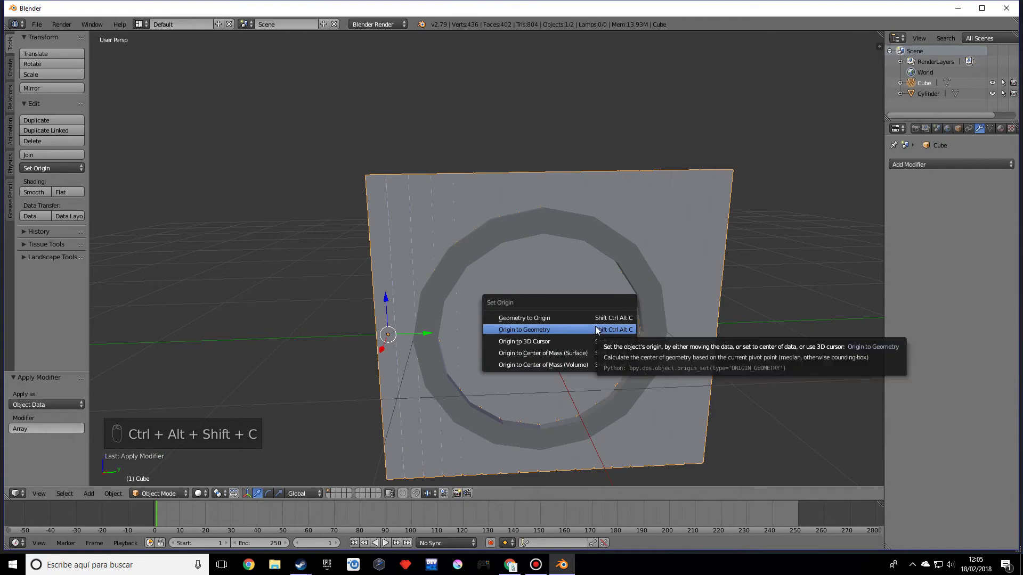
pyautogui.click(596, 329)
pyautogui.scroll(-3, 608, 339)
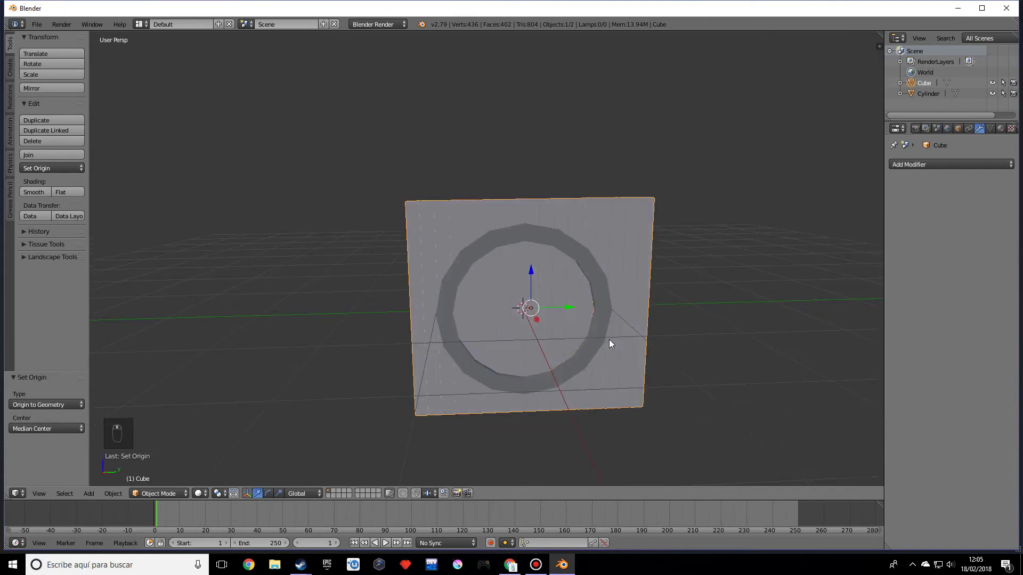
# Tilt the plank board about the X axis to 6.65°, then select the ring
pyautogui.press('r')
pyautogui.press('x')
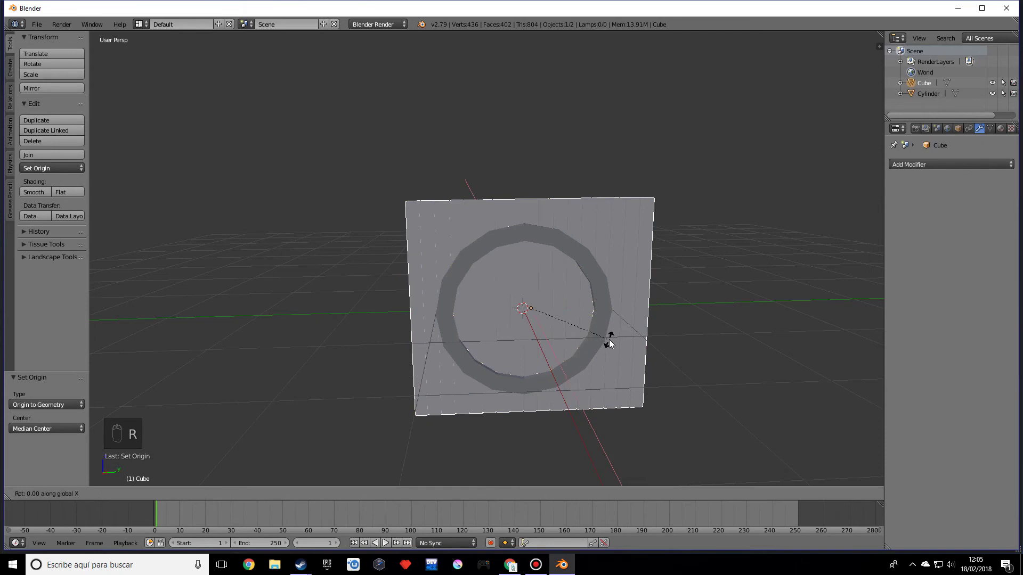
pyautogui.click(606, 382)
pyautogui.scroll(6, 583, 364)
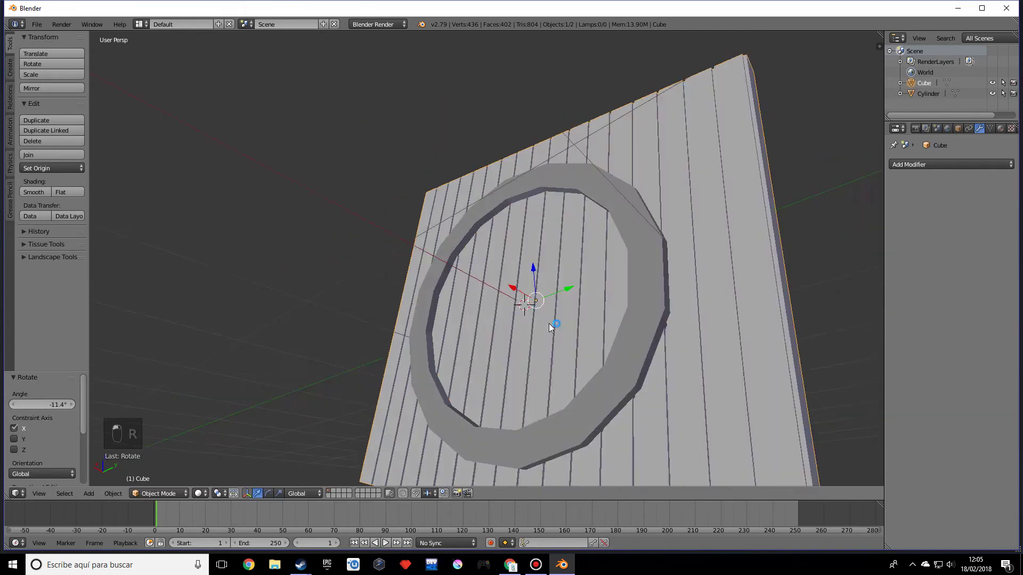
pyautogui.moveTo(550, 326); pyautogui.dragTo(634, 343, button='middle')
pyautogui.press('r')
pyautogui.click(619, 343)
pyautogui.moveTo(613, 349); pyautogui.dragTo(622, 356, button='middle')
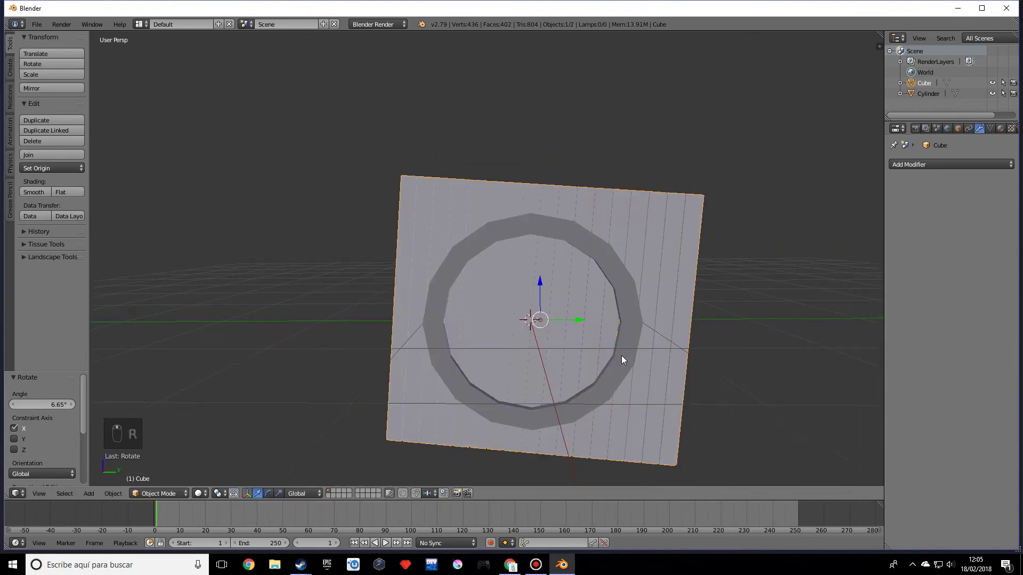
pyautogui.rightClick(604, 268)
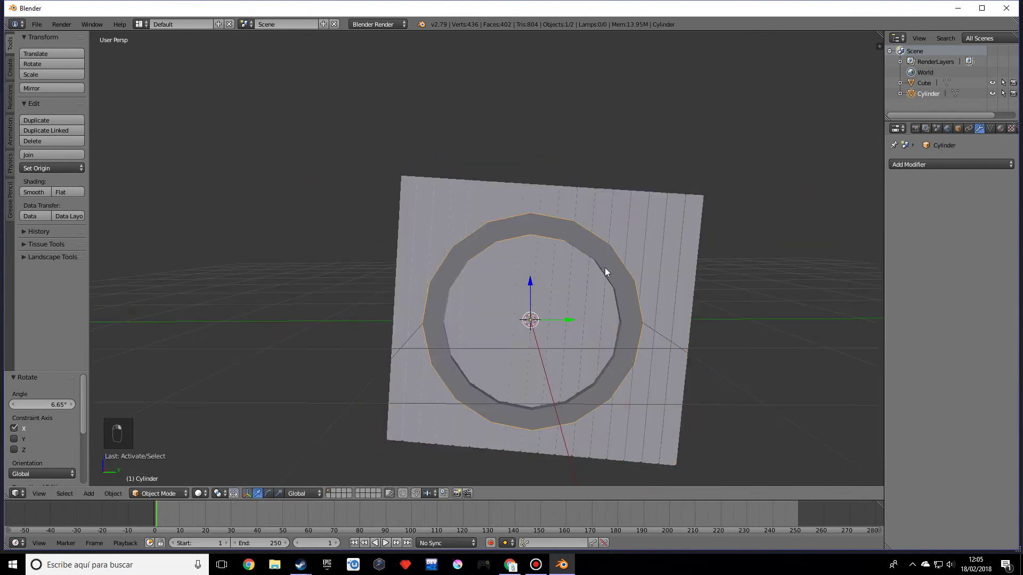
# Add a Boolean Difference modifier to the ring targeting the plank board
pyautogui.click(908, 166)
pyautogui.click(818, 214)
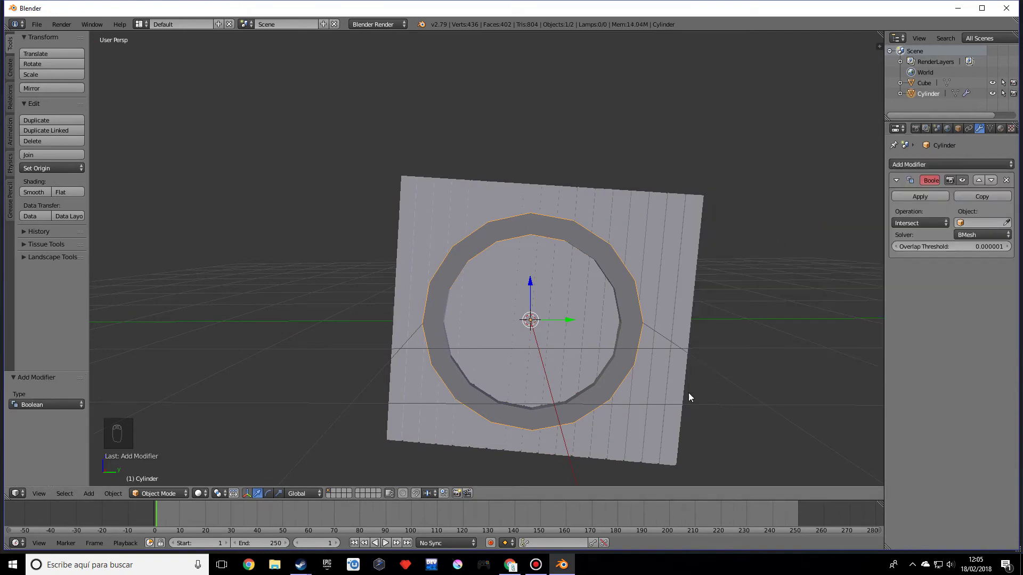
pyautogui.click(1006, 223)
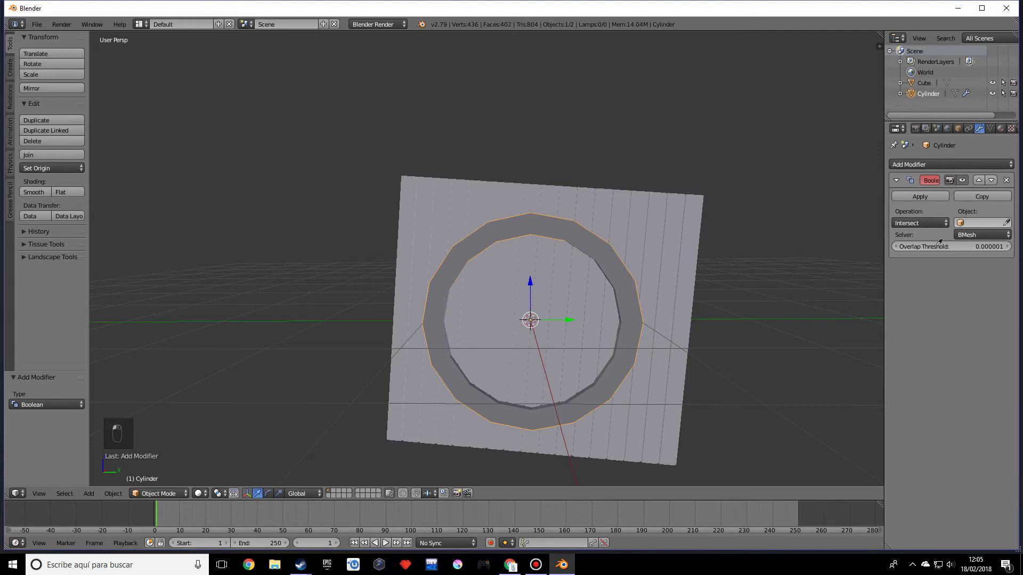
pyautogui.click(673, 223)
pyautogui.click(899, 221)
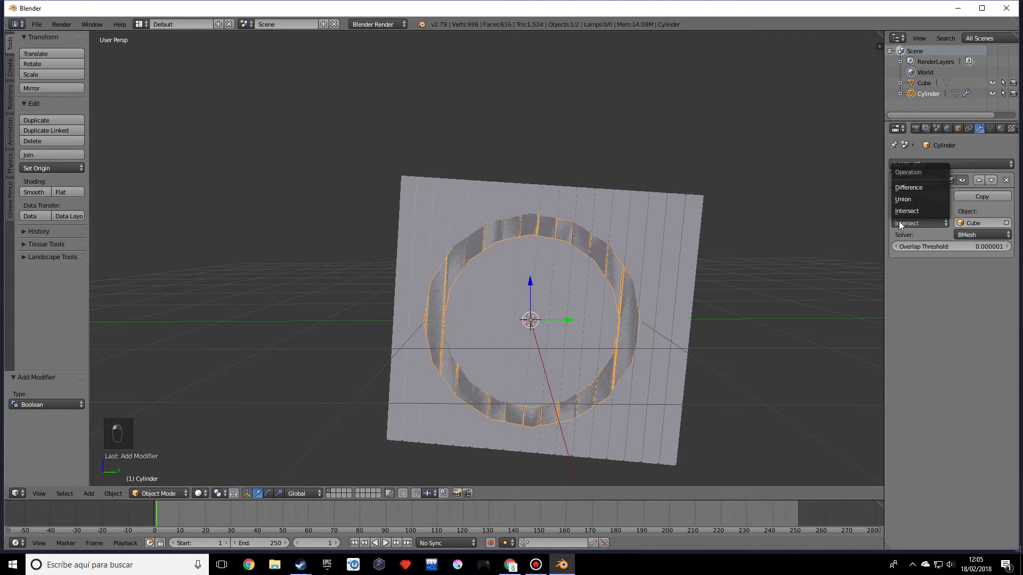
pyautogui.click(906, 184)
pyautogui.moveTo(776, 258); pyautogui.dragTo(567, 369, button='middle')
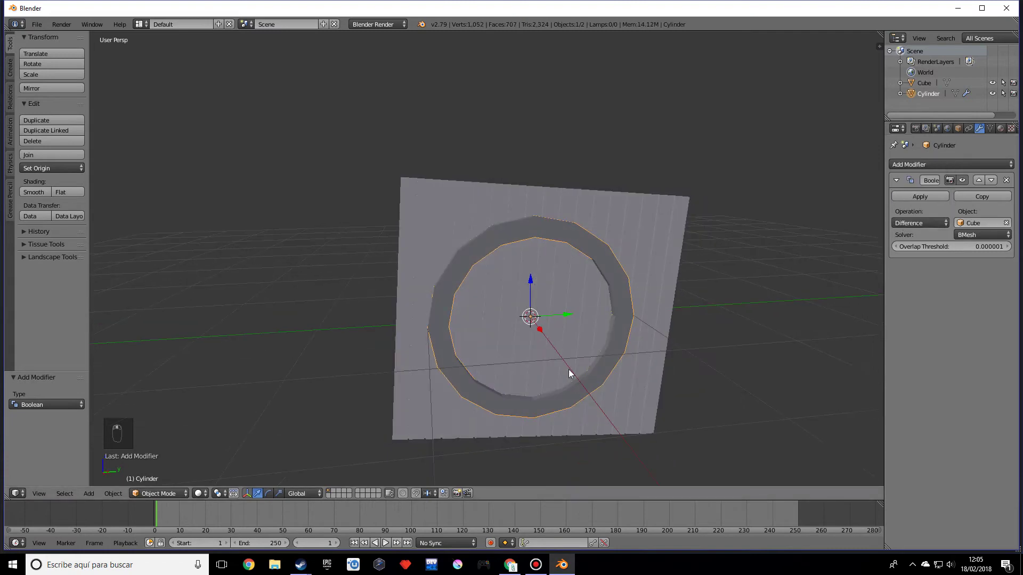
# Switch to wireframe shading, delete the ring's Boolean modifier, and select the plank block
pyautogui.click(204, 493)
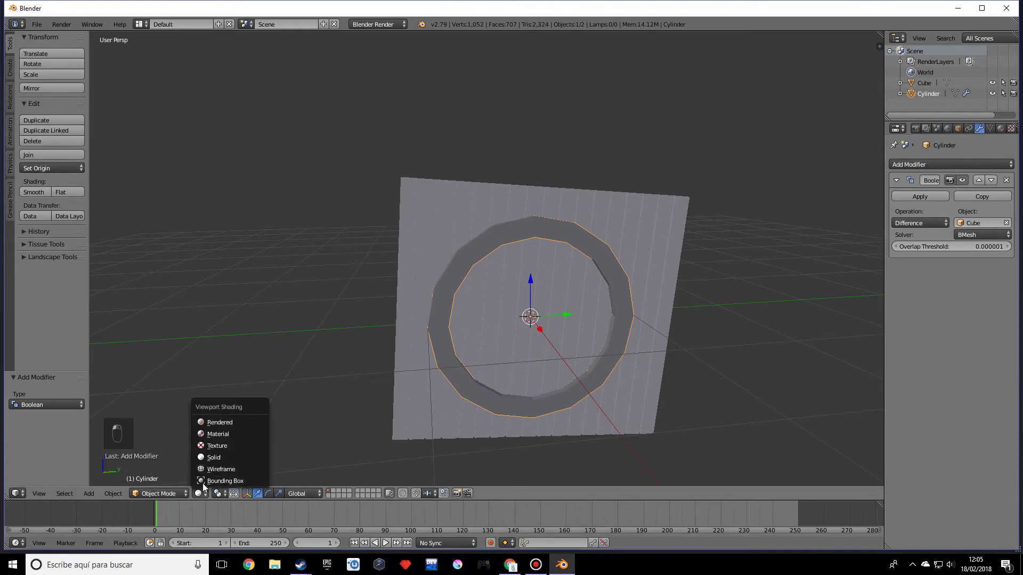
pyautogui.click(219, 471)
pyautogui.moveTo(293, 382)
pyautogui.mouseDown(button='middle')
pyautogui.moveTo(316, 383)
pyautogui.moveTo(286, 357)
pyautogui.moveTo(308, 351)
pyautogui.mouseUp(button='middle')
pyautogui.scroll(4, 288, 356)
pyautogui.scroll(-3, 311, 347)
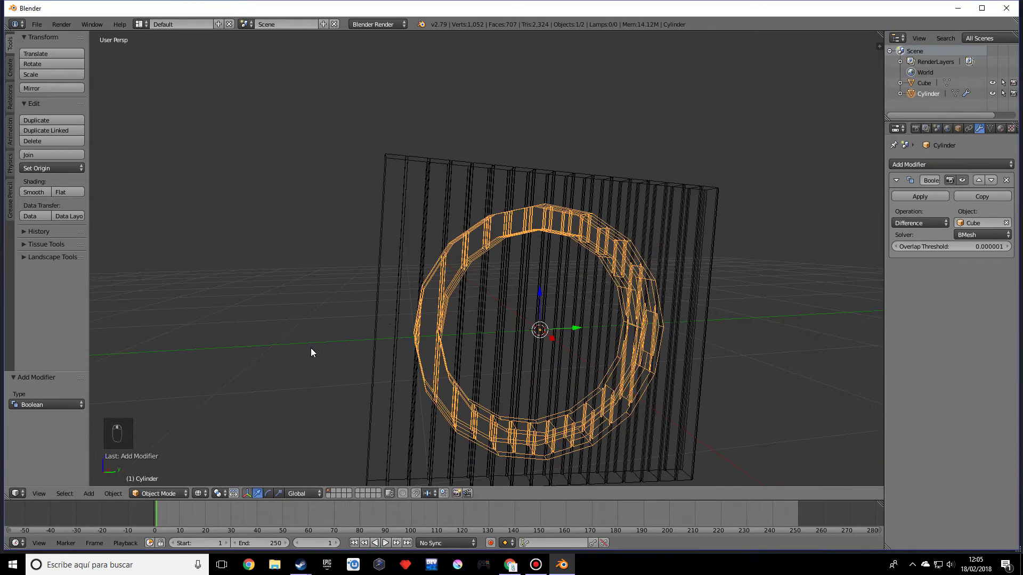
pyautogui.click(1006, 179)
pyautogui.scroll(-2, 590, 253)
pyautogui.rightClick(590, 253)
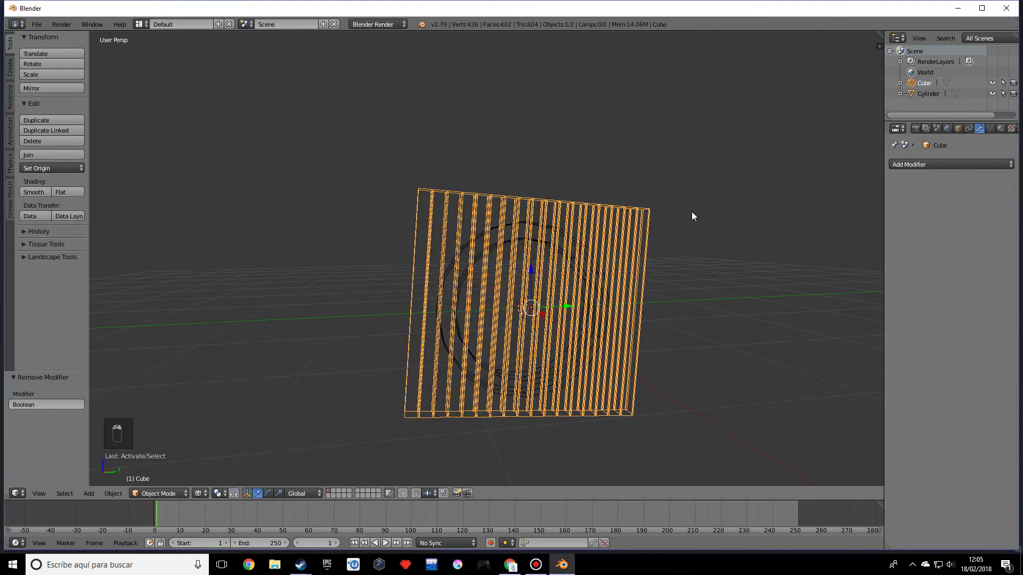
# Add a Boolean modifier to the plank block and return to solid shading
pyautogui.click(948, 164)
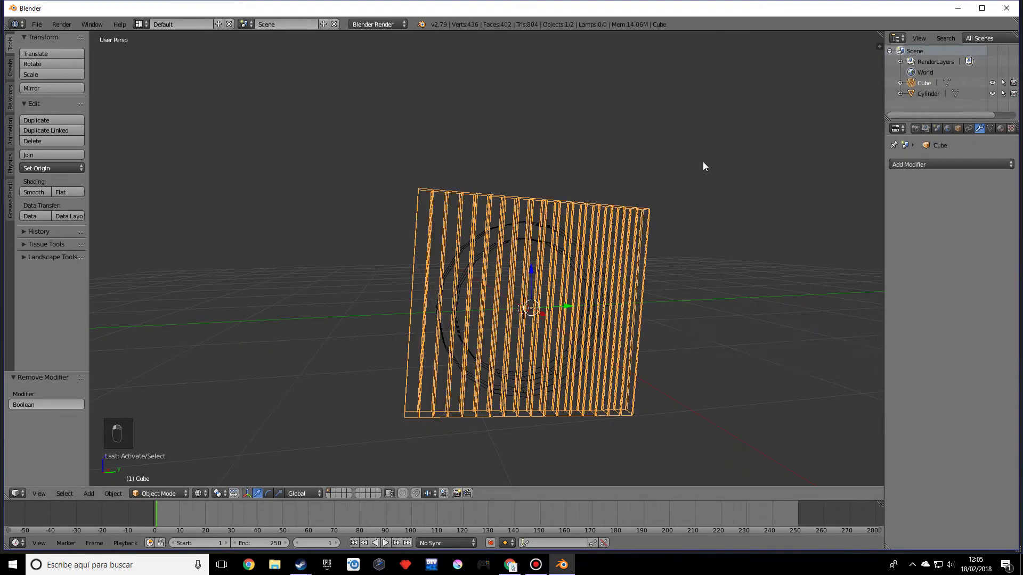
pyautogui.click(951, 164)
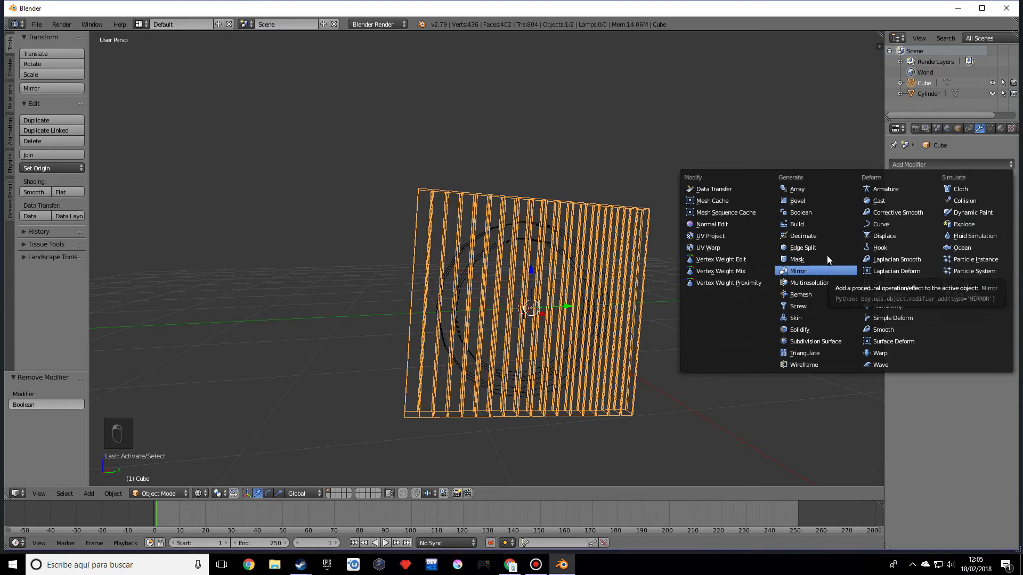
pyautogui.click(800, 212)
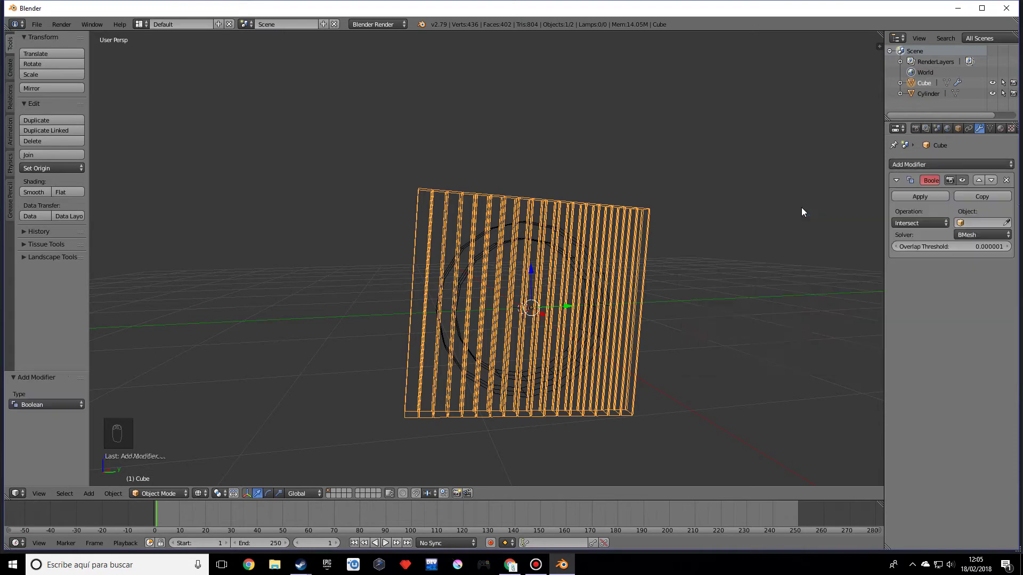
pyautogui.click(1006, 222)
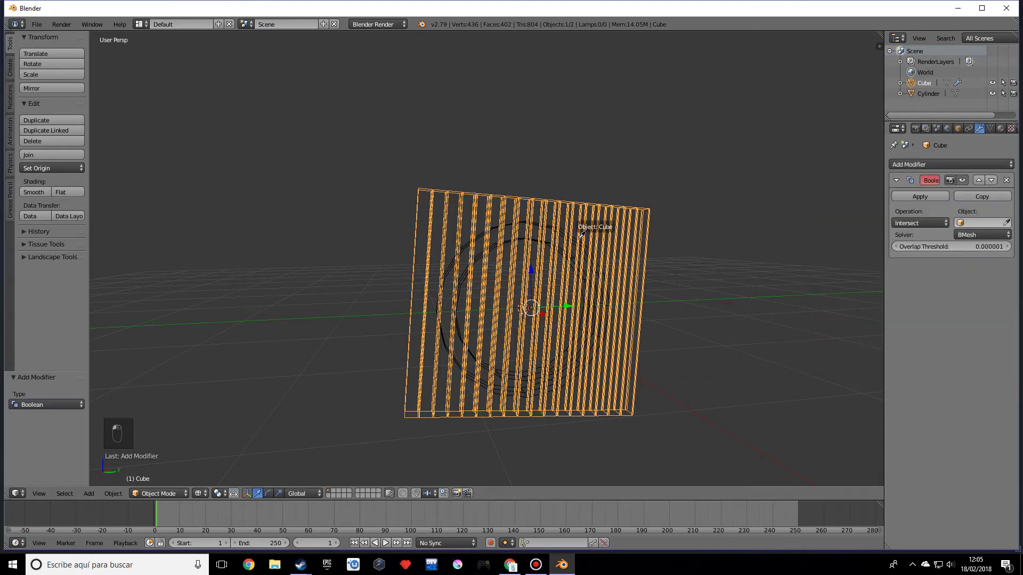
pyautogui.press('Escape')
pyautogui.moveTo(676, 257); pyautogui.dragTo(244, 472, button='middle')
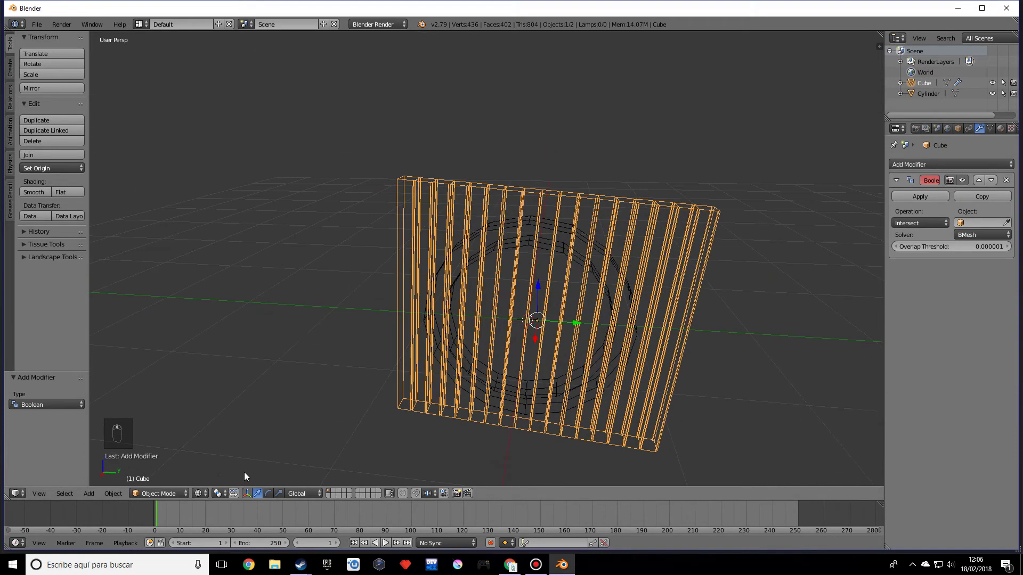
pyautogui.click(201, 494)
pyautogui.click(214, 457)
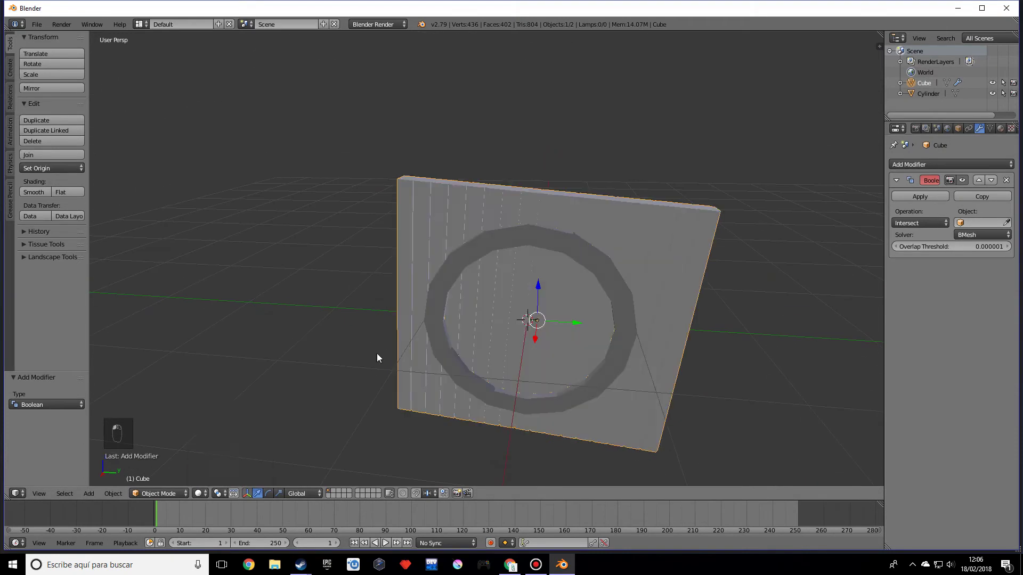
pyautogui.moveTo(376, 353); pyautogui.dragTo(422, 334, button='middle')
# Set the Boolean's target object to Cylinder with the Difference operation
pyautogui.click(982, 222)
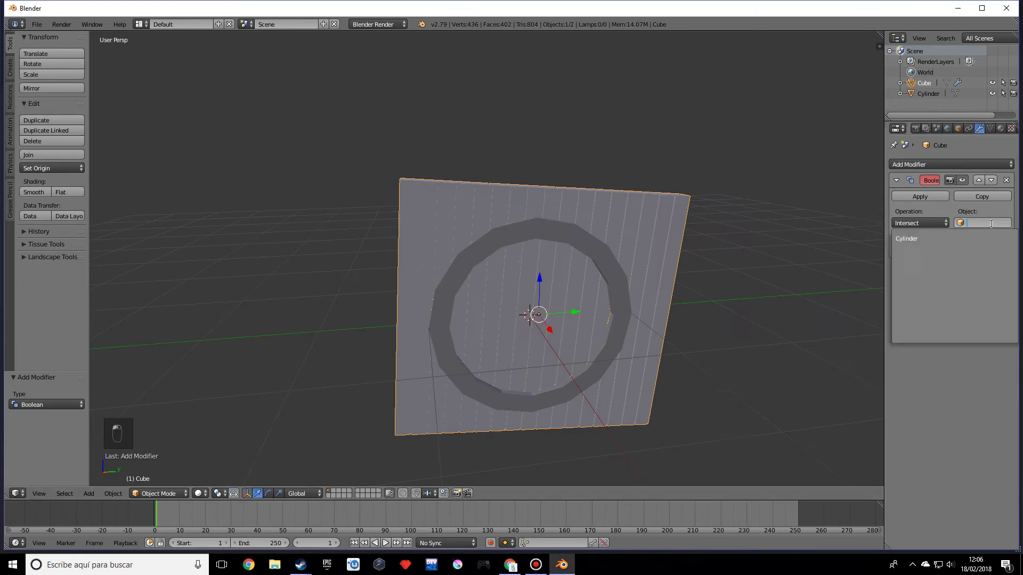
pyautogui.click(937, 243)
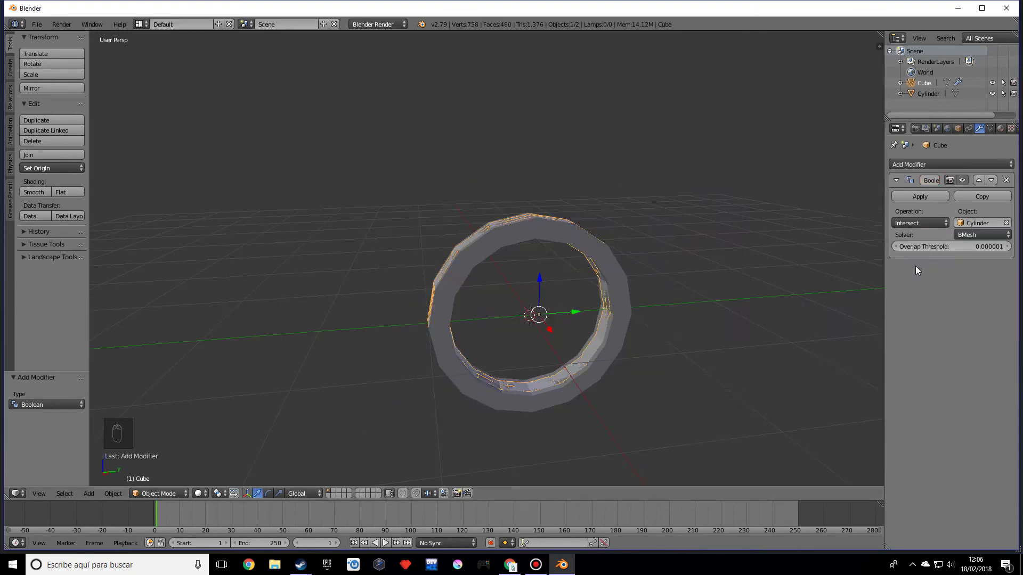
pyautogui.click(906, 223)
pyautogui.click(912, 189)
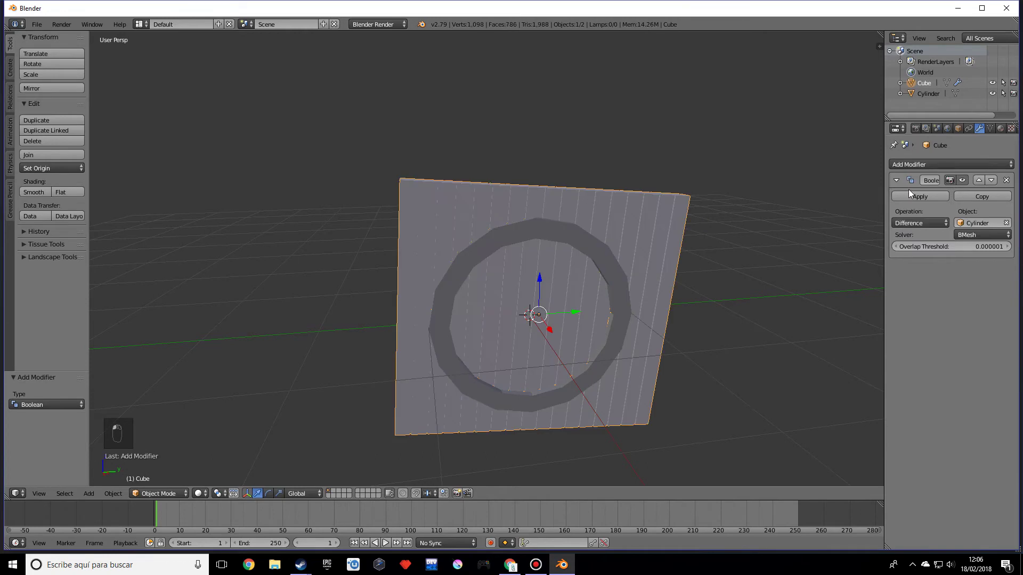
# Inspect the cut in wireframe and apply the Boolean to the plank block
pyautogui.click(197, 494)
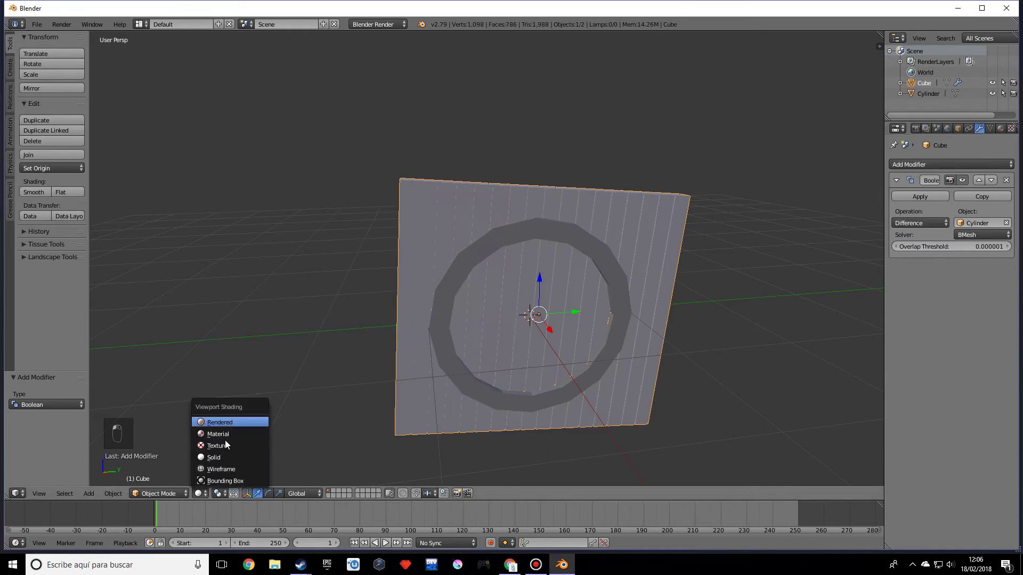
pyautogui.click(221, 469)
pyautogui.moveTo(467, 321)
pyautogui.mouseDown(button='middle')
pyautogui.moveTo(478, 328)
pyautogui.moveTo(458, 320)
pyautogui.mouseUp(button='middle')
pyautogui.scroll(5, 442, 297)
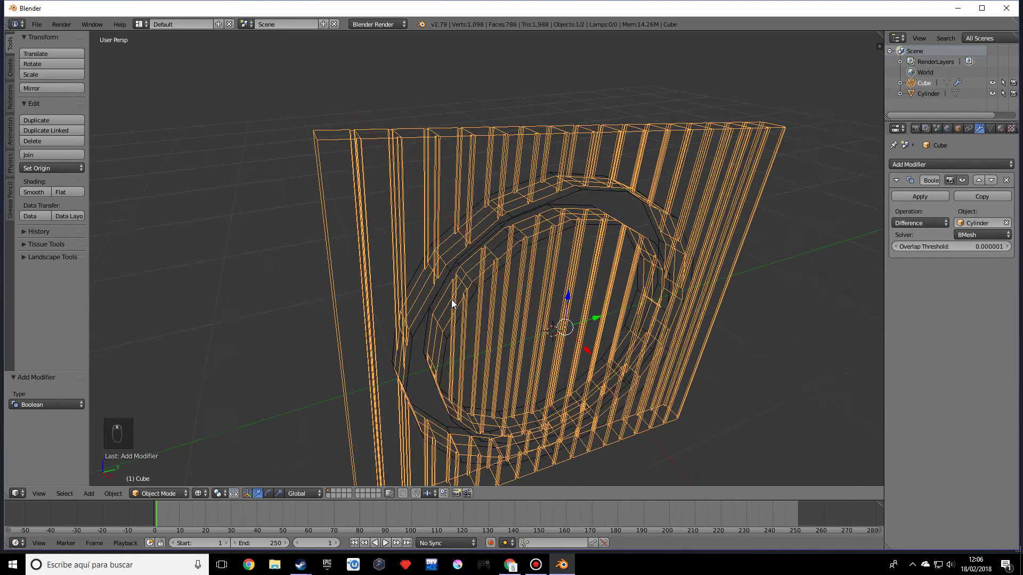
pyautogui.scroll(-5, 598, 274)
pyautogui.moveTo(598, 274); pyautogui.dragTo(524, 278, button='middle')
pyautogui.scroll(-1, 491, 379)
pyautogui.moveTo(491, 379); pyautogui.dragTo(507, 324, button='middle')
pyautogui.scroll(-1, 471, 342)
pyautogui.scroll(-2, 603, 280)
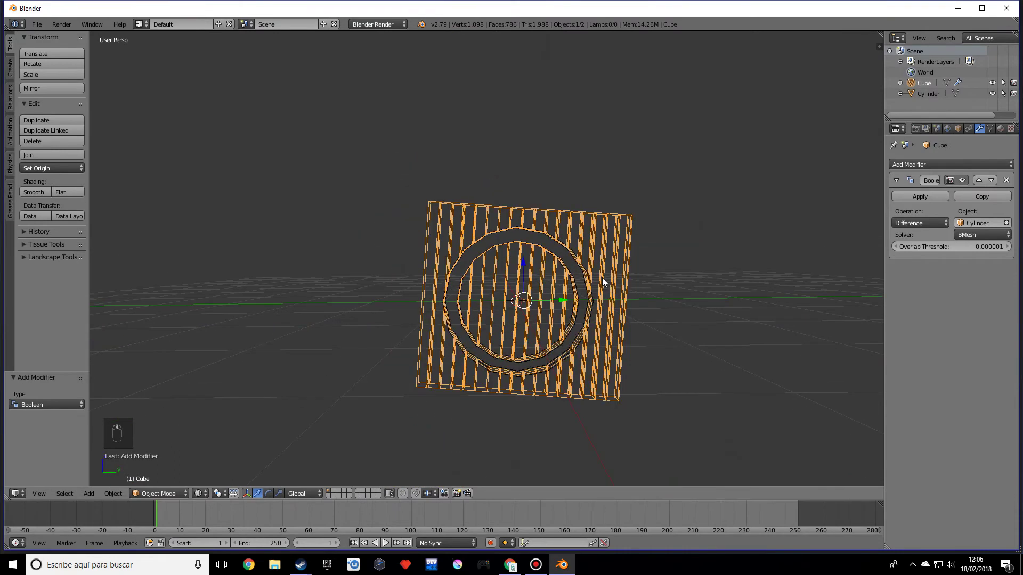
pyautogui.click(905, 196)
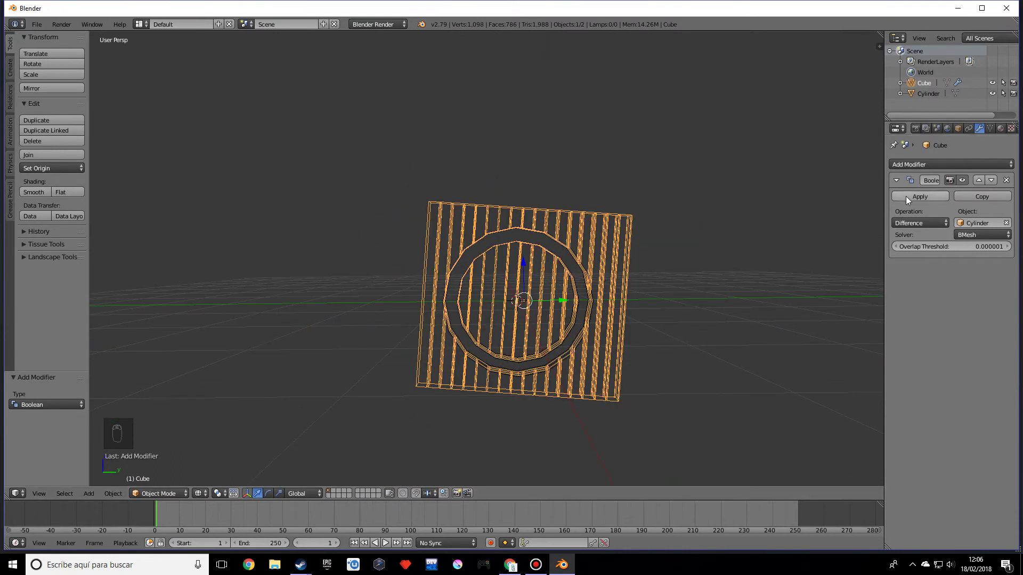
pyautogui.click(198, 494)
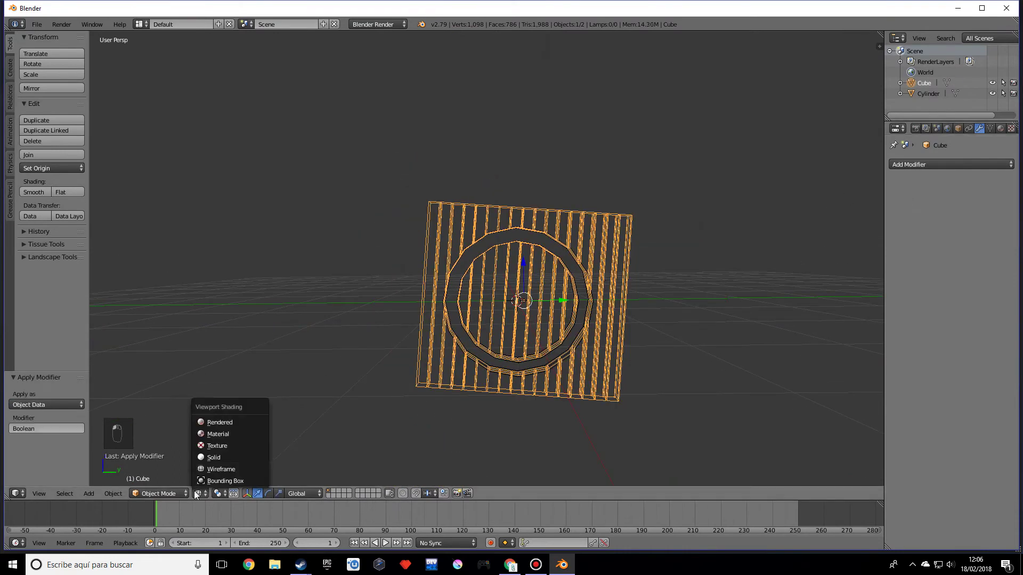
# Return to solid shading, hide the cylinder ring, and open the plank block in Edit Mode
pyautogui.click(225, 459)
pyautogui.scroll(2, 523, 311)
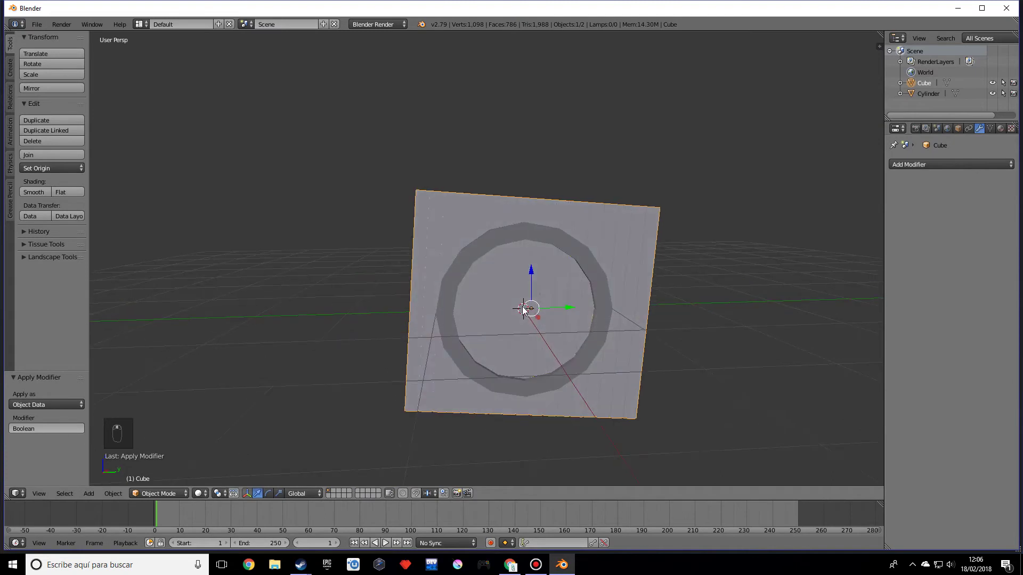
pyautogui.press('Tab')
pyautogui.press('Tab')
pyautogui.rightClick(497, 234)
pyautogui.click(993, 94)
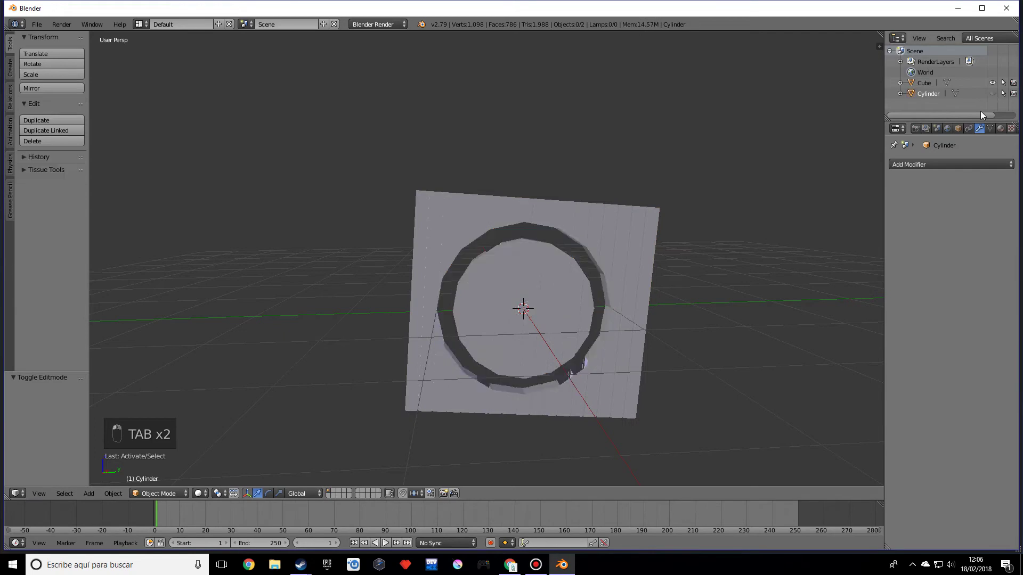
pyautogui.moveTo(570, 338); pyautogui.dragTo(423, 274, button='middle')
pyautogui.rightClick(445, 232)
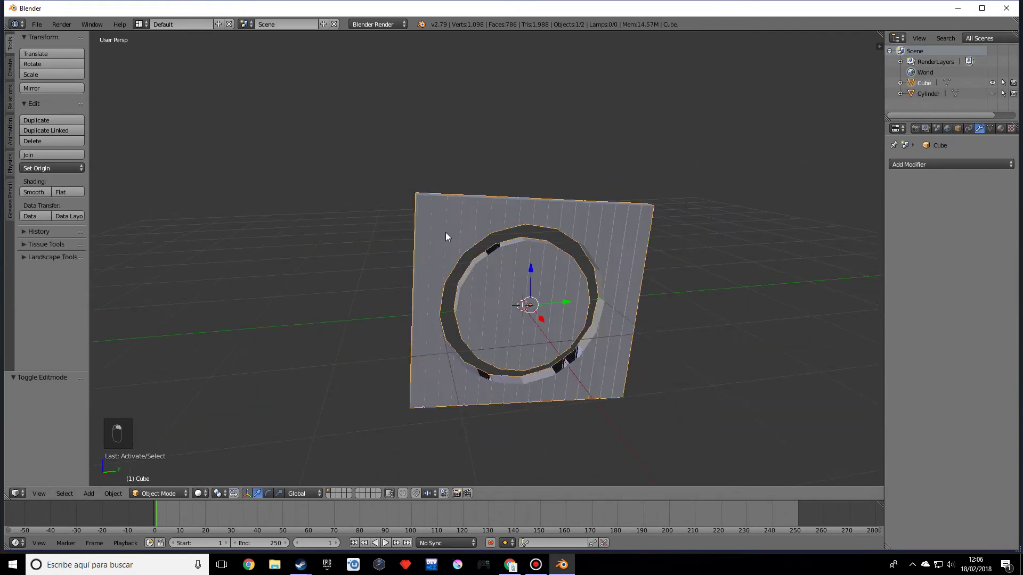
pyautogui.press('Tab')
# Select every plank piece outside the ring groove with L and delete those faces
pyautogui.rightClick(451, 237)
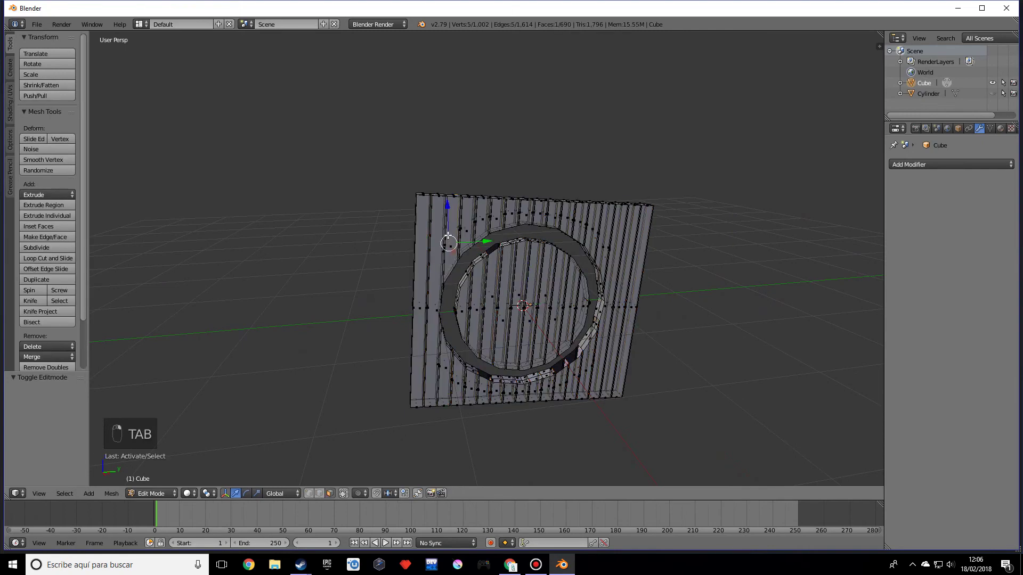
pyautogui.moveTo(450, 237); pyautogui.dragTo(446, 235, button='middle')
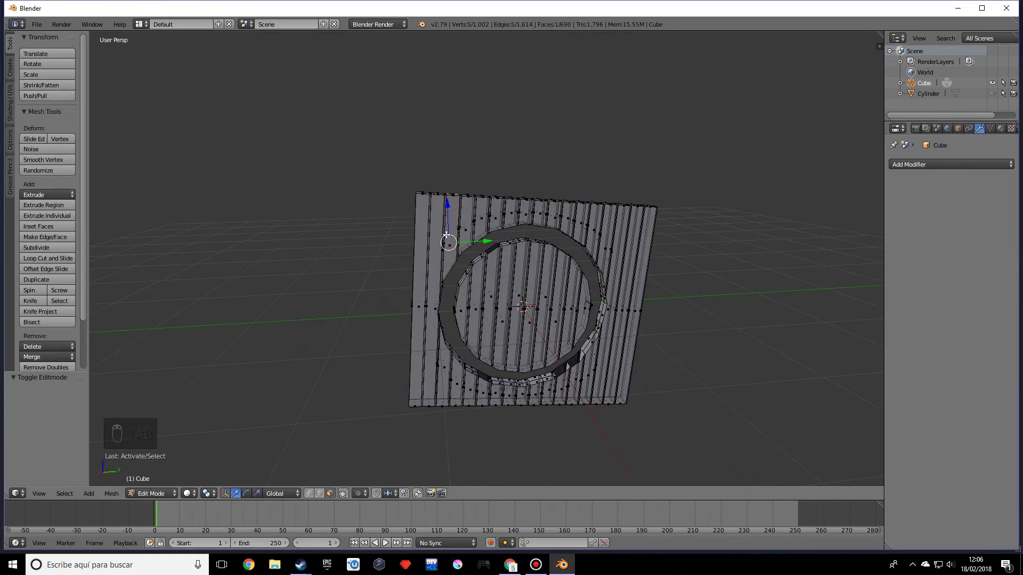
pyautogui.press('l')
pyautogui.press('l')
pyautogui.press('l')
pyautogui.press('l')
pyautogui.press('l')
pyautogui.press('l')
pyautogui.press('l')
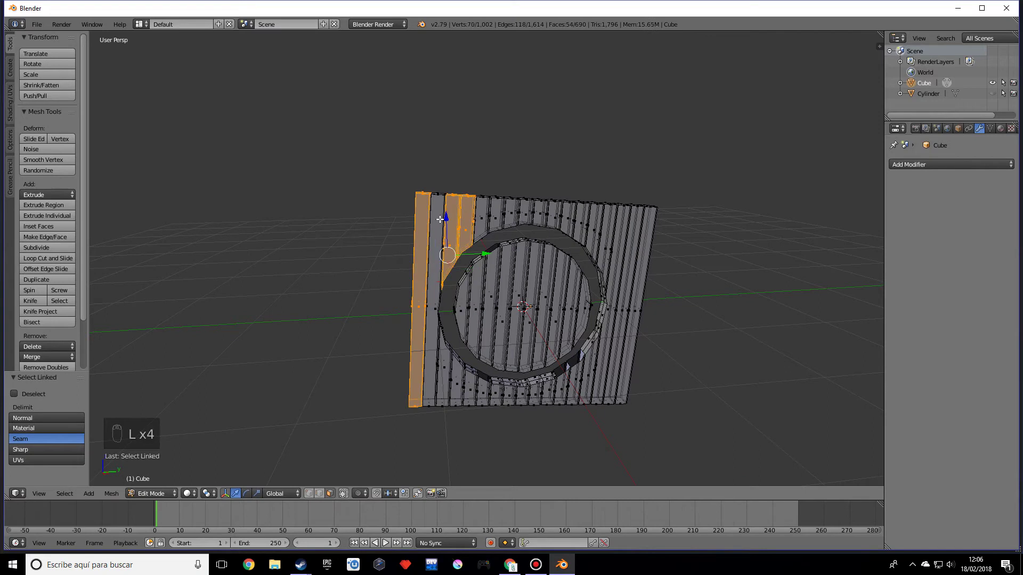
pyautogui.press('l')
pyautogui.press('l')
pyautogui.press('l')
pyautogui.press('l')
pyautogui.press('l')
pyautogui.press('l')
pyautogui.press('l')
pyautogui.press('l')
pyautogui.press('l')
pyautogui.press('l')
pyautogui.press('l')
pyautogui.press('l')
pyautogui.press('l')
pyautogui.press('l')
pyautogui.press('l')
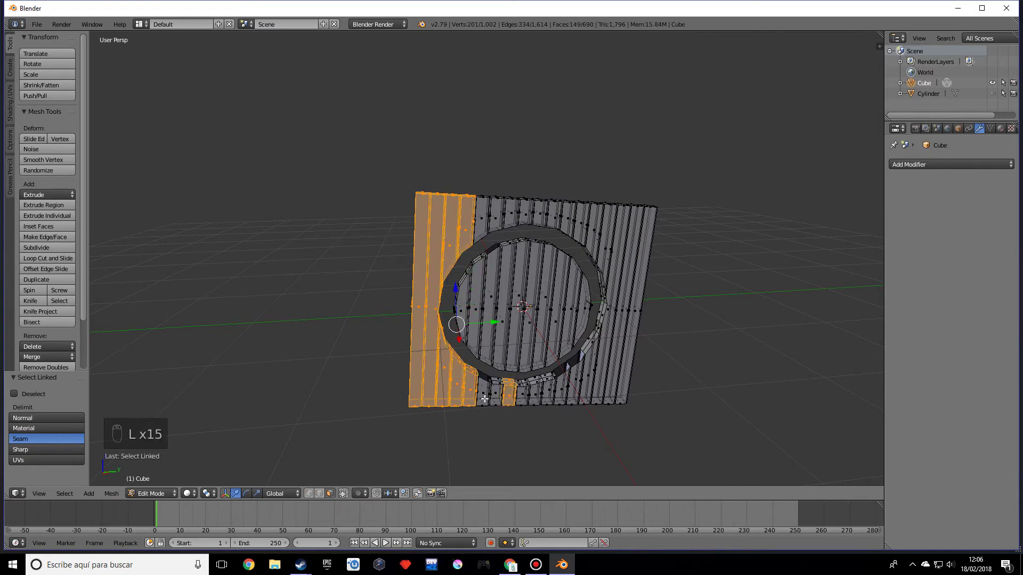
pyautogui.press('l')
pyautogui.press('l')
pyautogui.press('l')
pyautogui.press('l')
pyautogui.press('l')
pyautogui.press('l')
pyautogui.press('l')
pyautogui.press('l')
pyautogui.press('l')
pyautogui.press('l')
pyautogui.press('l')
pyautogui.press('l')
pyautogui.press('l')
pyautogui.press('l')
pyautogui.press('l')
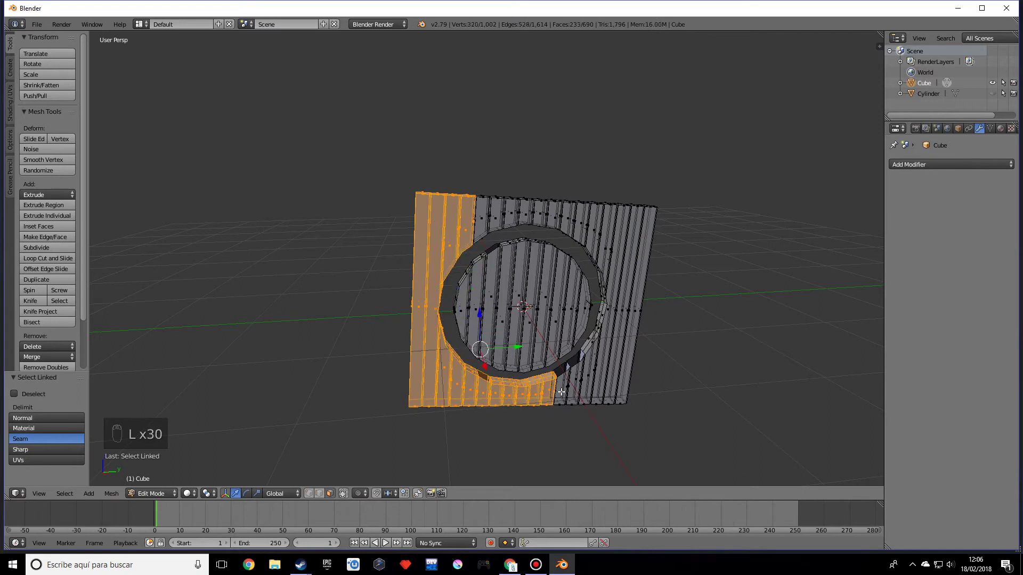
pyautogui.press('l')
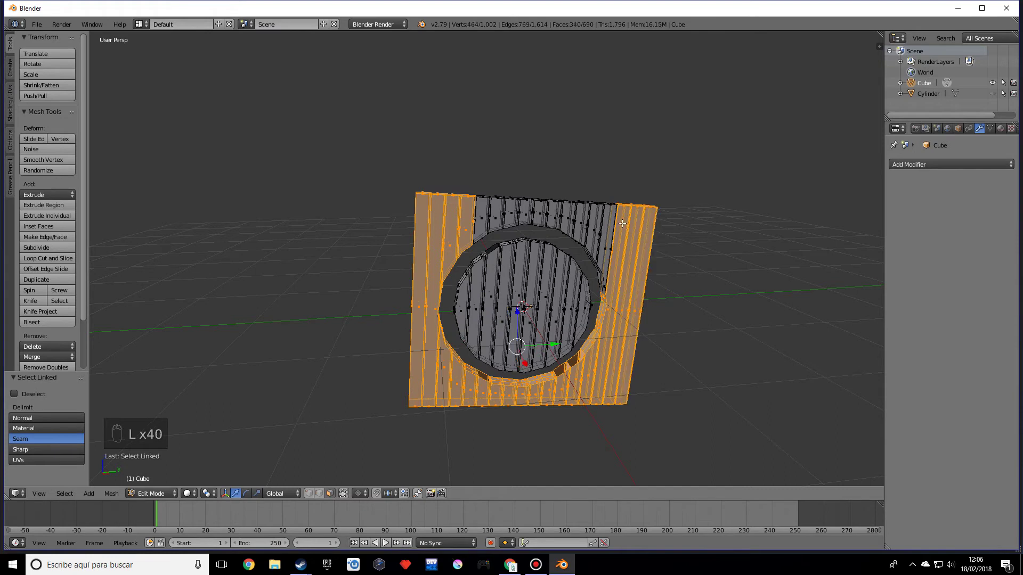
pyautogui.press('l')
pyautogui.press('l')
pyautogui.press('l')
pyautogui.press('l')
pyautogui.press('l')
pyautogui.press('l')
pyautogui.press('l')
pyautogui.press('l')
pyautogui.press('l')
pyautogui.press('l')
pyautogui.press('l')
pyautogui.press('l')
pyautogui.press('l')
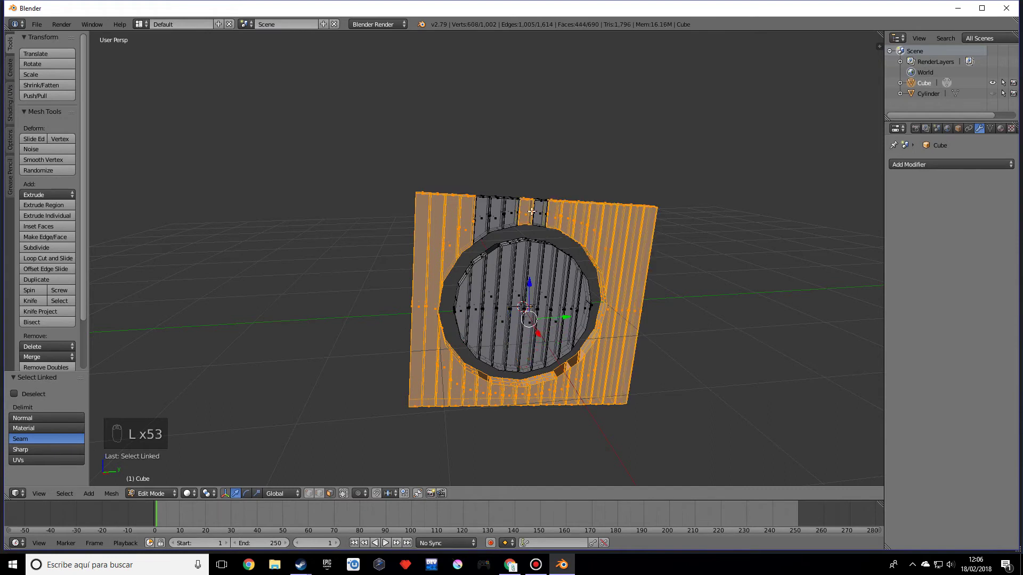
pyautogui.press('l')
pyautogui.press('l')
pyautogui.press('l')
pyautogui.press('l')
pyautogui.press('l')
pyautogui.press('l')
pyautogui.press('l')
pyautogui.press('l')
pyautogui.moveTo(596, 261); pyautogui.dragTo(702, 309, button='middle')
pyautogui.press('x')
pyautogui.click(670, 298)
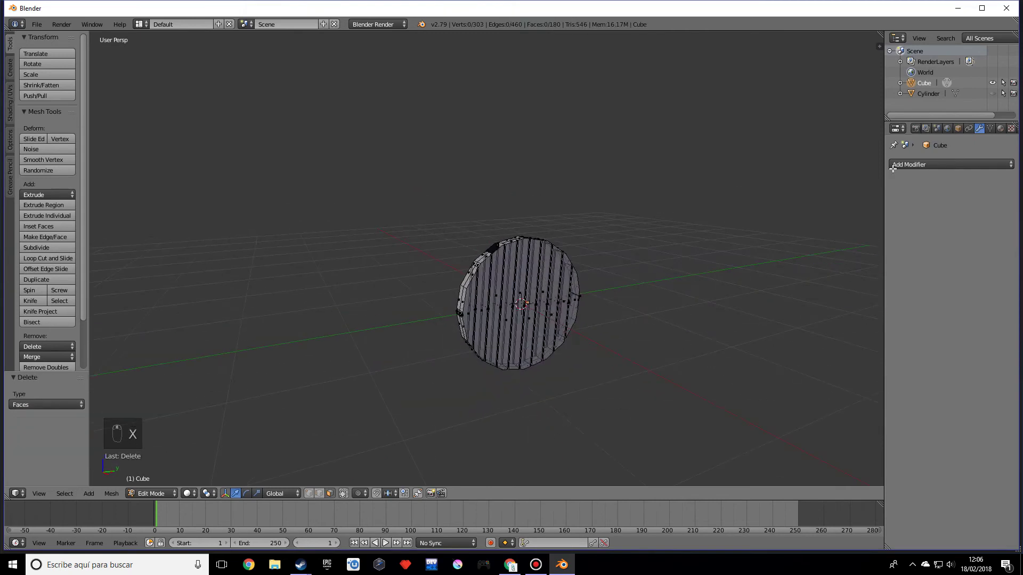
# Unhide the cylinder ring and select it in Object Mode
pyautogui.click(993, 93)
pyautogui.moveTo(725, 250); pyautogui.dragTo(748, 256, button='middle')
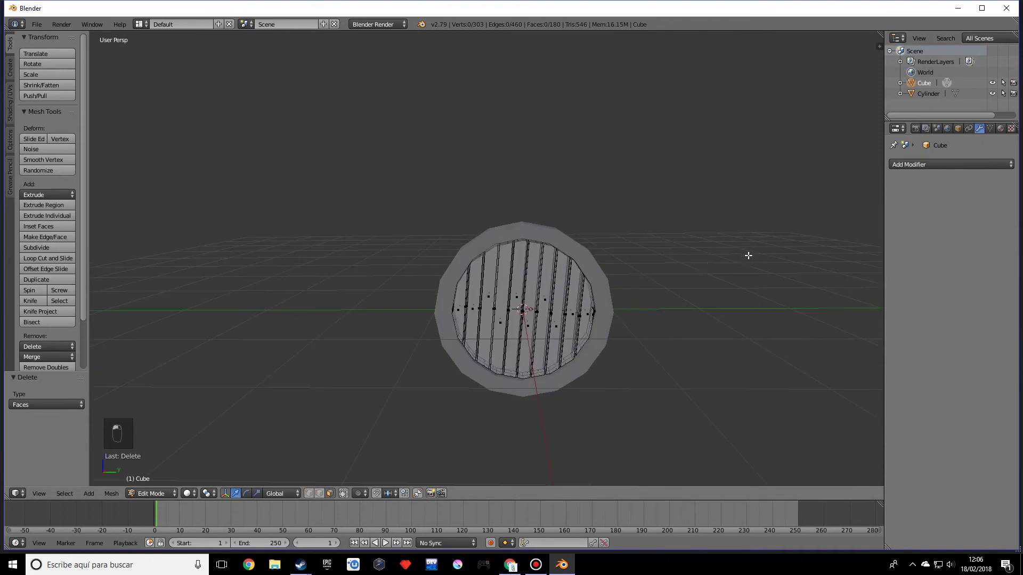
pyautogui.press('Tab')
pyautogui.moveTo(651, 249)
pyautogui.mouseDown(button='middle')
pyautogui.moveTo(801, 247)
pyautogui.moveTo(829, 261)
pyautogui.moveTo(671, 246)
pyautogui.mouseUp(button='middle')
pyautogui.scroll(2, 567, 261)
pyautogui.rightClick(600, 239)
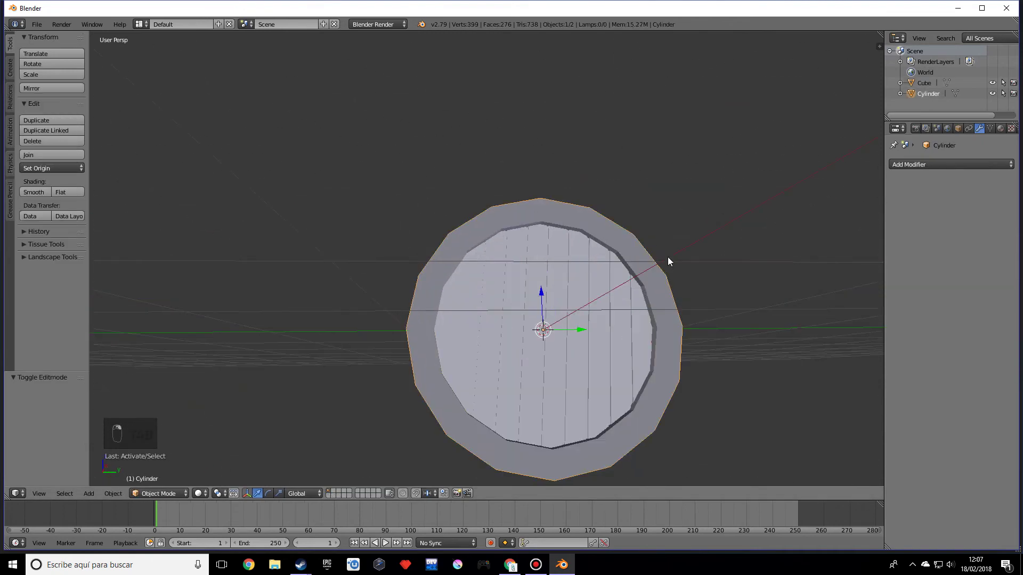
pyautogui.moveTo(669, 324); pyautogui.dragTo(574, 302, button='middle')
# Scale the ring thinner along the X axis
pyautogui.press('s')
pyautogui.press('x')
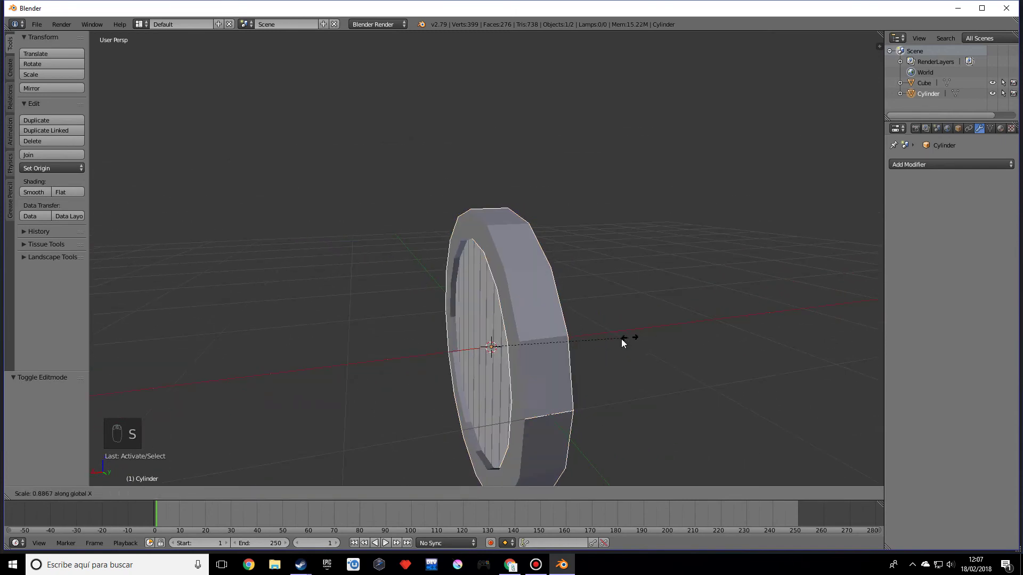
pyautogui.click(572, 356)
pyautogui.moveTo(571, 356); pyautogui.dragTo(517, 256, button='middle')
# Select two rim face loops and shrink them to 0.894, excluding the X axis
pyautogui.press('Tab')
pyautogui.rightClick(589, 292)
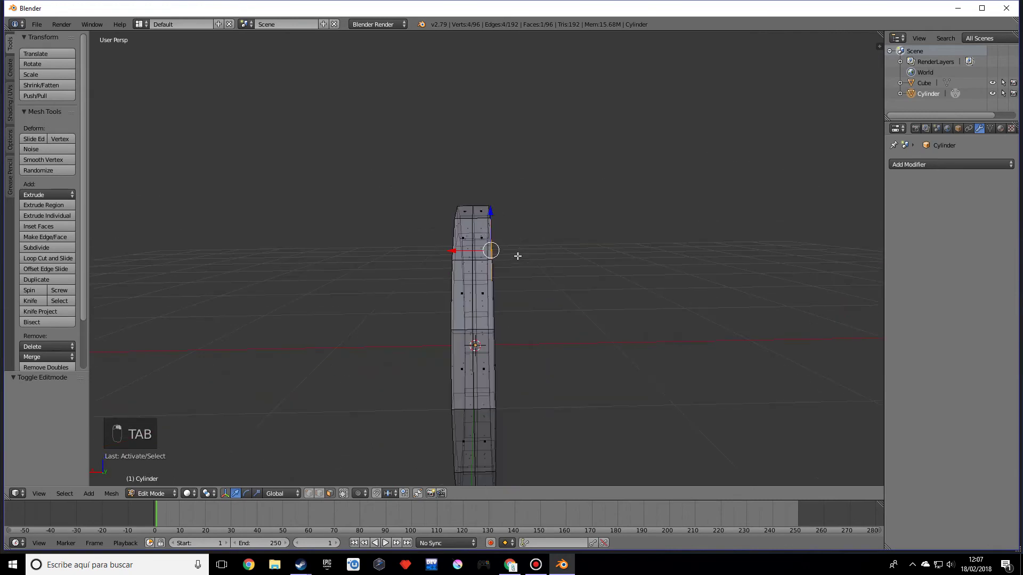
pyautogui.keyDown('alt'); pyautogui.rightClick(478, 205); pyautogui.keyUp('alt')
pyautogui.keyDown('alt'); pyautogui.keyDown('shift'); pyautogui.rightClick(464, 207); pyautogui.keyUp('shift'); pyautogui.keyUp('alt')
pyautogui.moveTo(468, 213); pyautogui.dragTo(615, 259, button='middle')
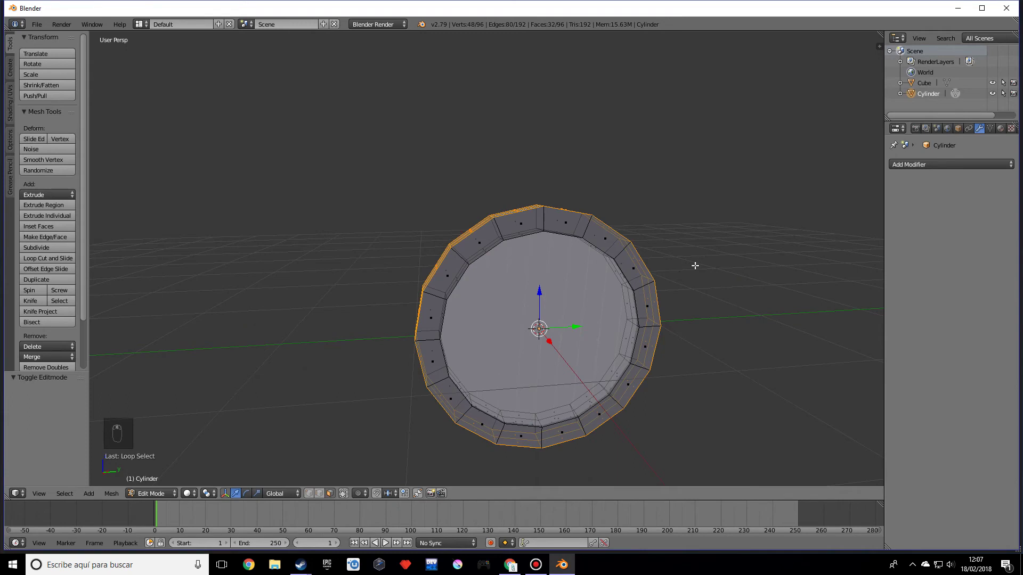
pyautogui.press('s')
pyautogui.hotkey('shift', 'x')
pyautogui.click(679, 274)
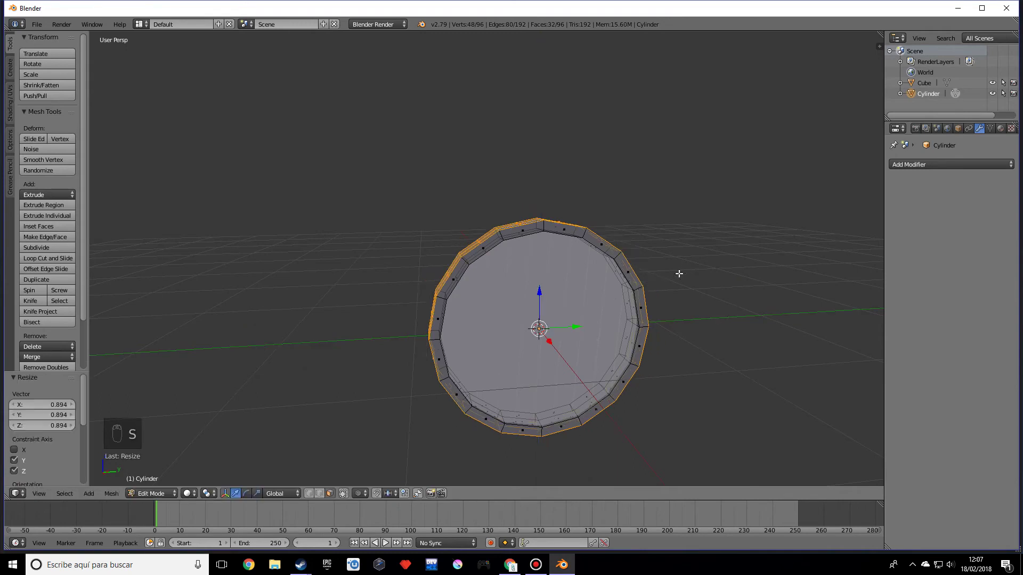
# Undo a trial X-locked object scale and rescale the rim ring in Edit Mode
pyautogui.press('Tab')
pyautogui.moveTo(690, 302); pyautogui.dragTo(718, 286, button='middle')
pyautogui.press('s')
pyautogui.hotkey('shift', 'x')
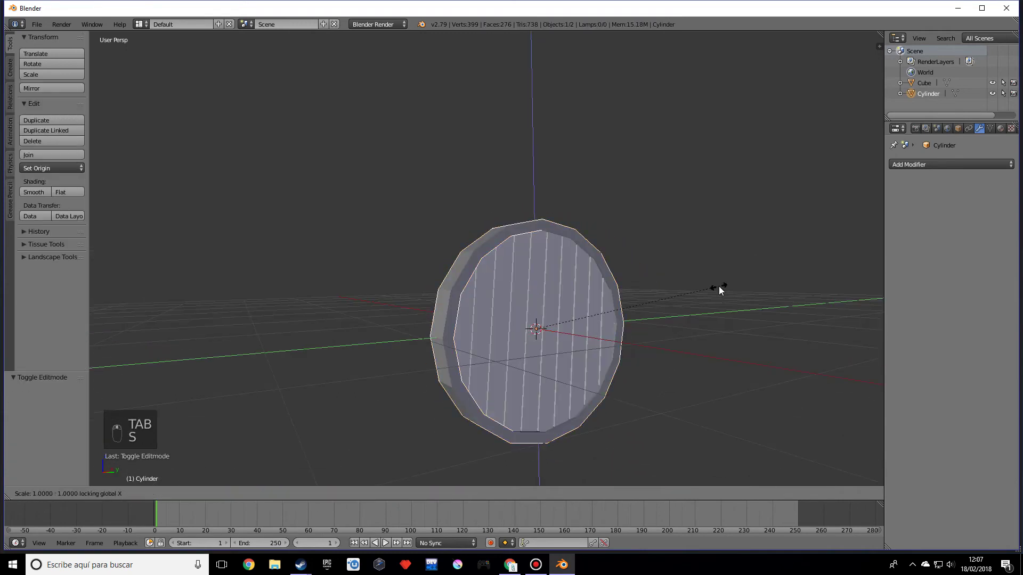
pyautogui.click(726, 283)
pyautogui.hotkey('ctrl', 'z')
pyautogui.press('Tab')
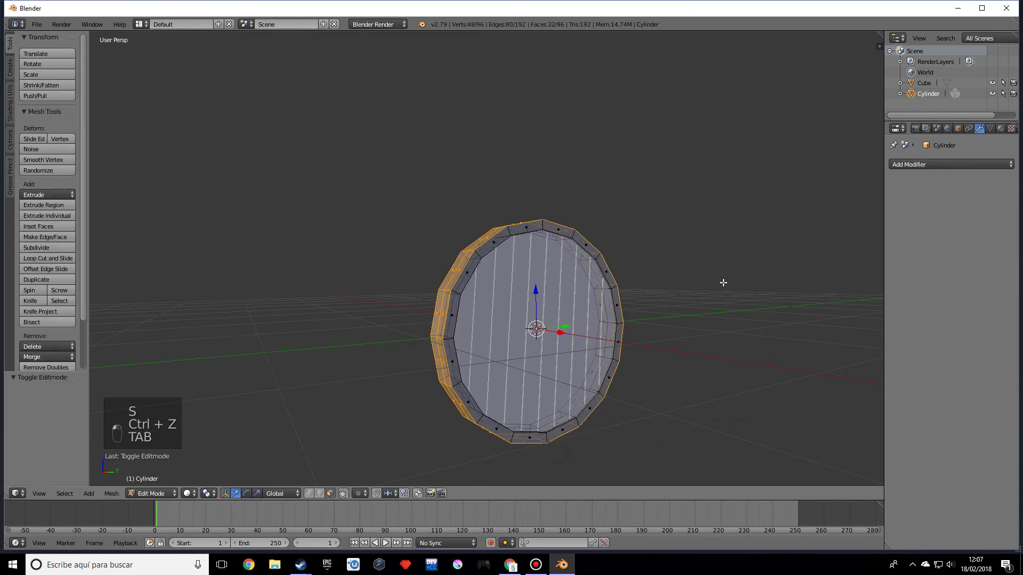
pyautogui.press('s')
pyautogui.click(727, 282)
pyautogui.press('Tab')
pyautogui.moveTo(721, 289); pyautogui.dragTo(645, 335, button='middle')
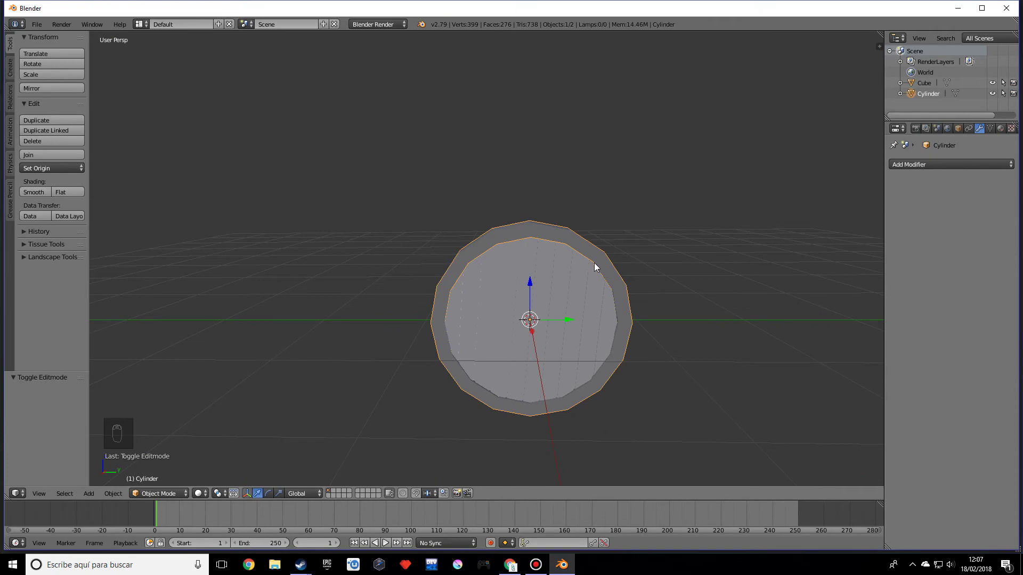
# In Edit Mode with nothing selected, add an 8-vertex cylinder to the shield mesh
pyautogui.moveTo(594, 263); pyautogui.dragTo(588, 260, button='middle')
pyautogui.press('Tab')
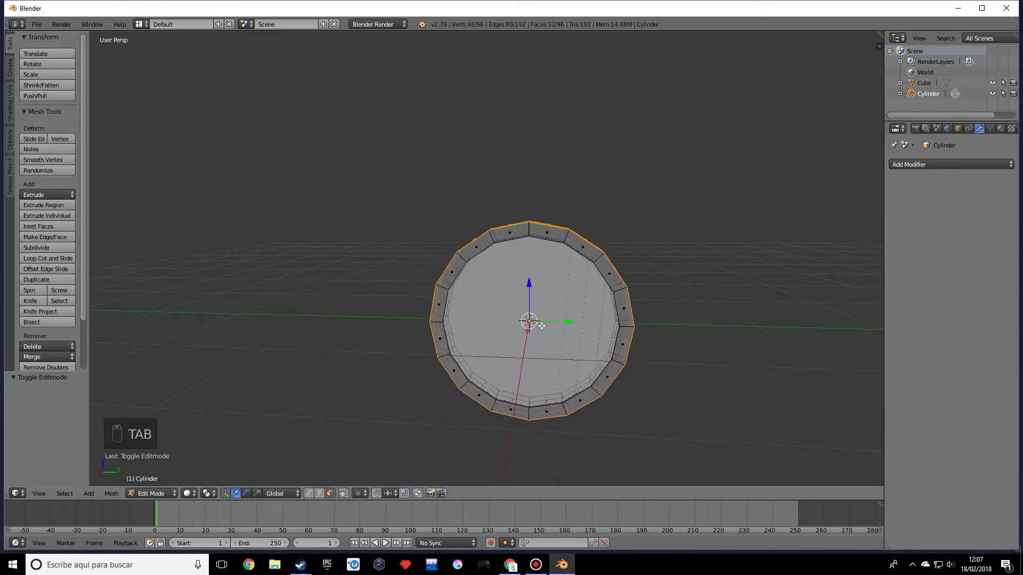
pyautogui.press('a')
pyautogui.press('a')
pyautogui.moveTo(541, 325); pyautogui.dragTo(533, 291, button='middle')
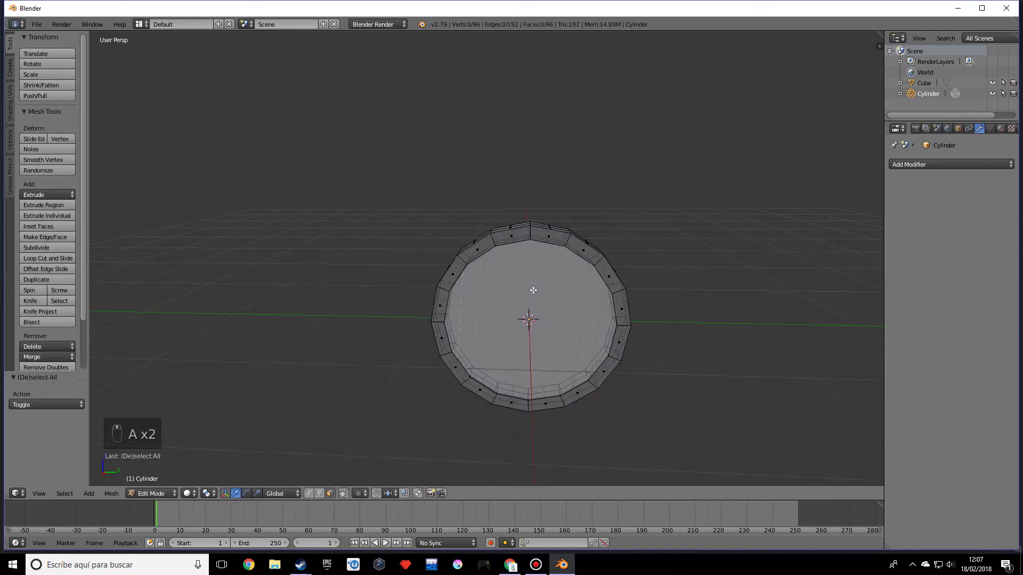
pyautogui.hotkey('shift', 'a')
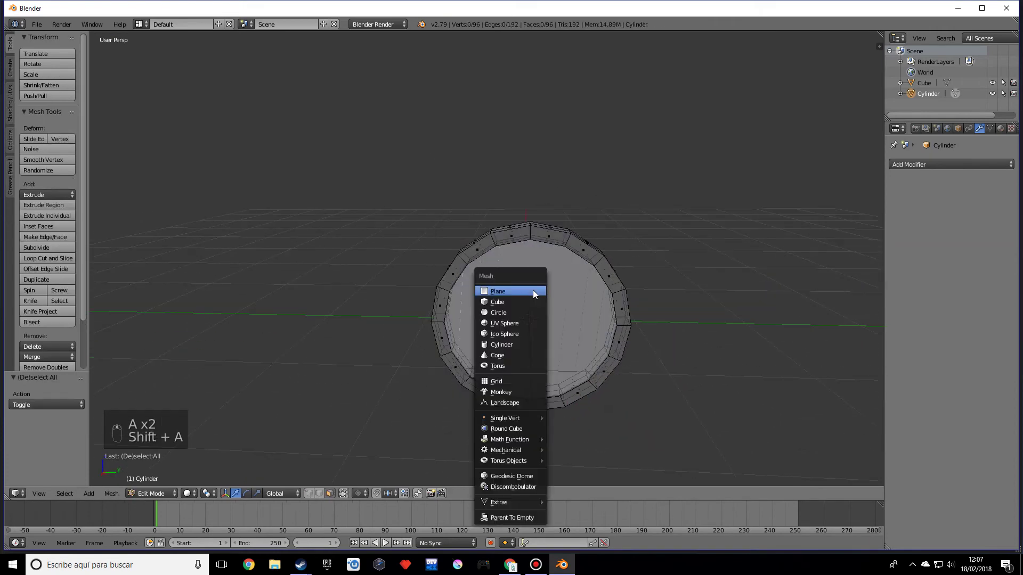
pyautogui.click(511, 345)
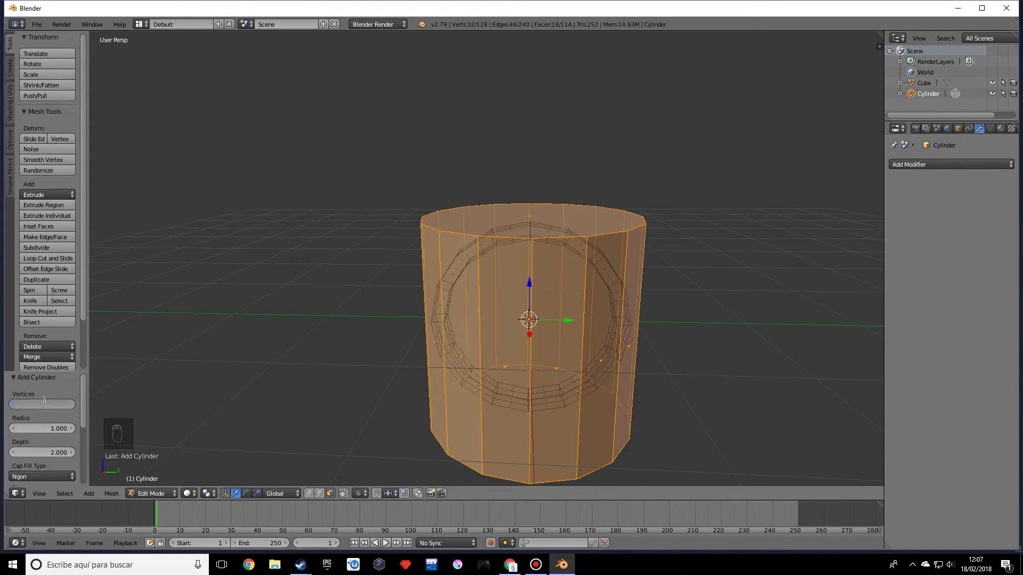
pyautogui.write('8')
pyautogui.press('Return')
# Shrink the cylinder to bolt size and turn it 90° around the Y axis
pyautogui.moveTo(381, 314); pyautogui.dragTo(292, 356, button='middle')
pyautogui.press('s')
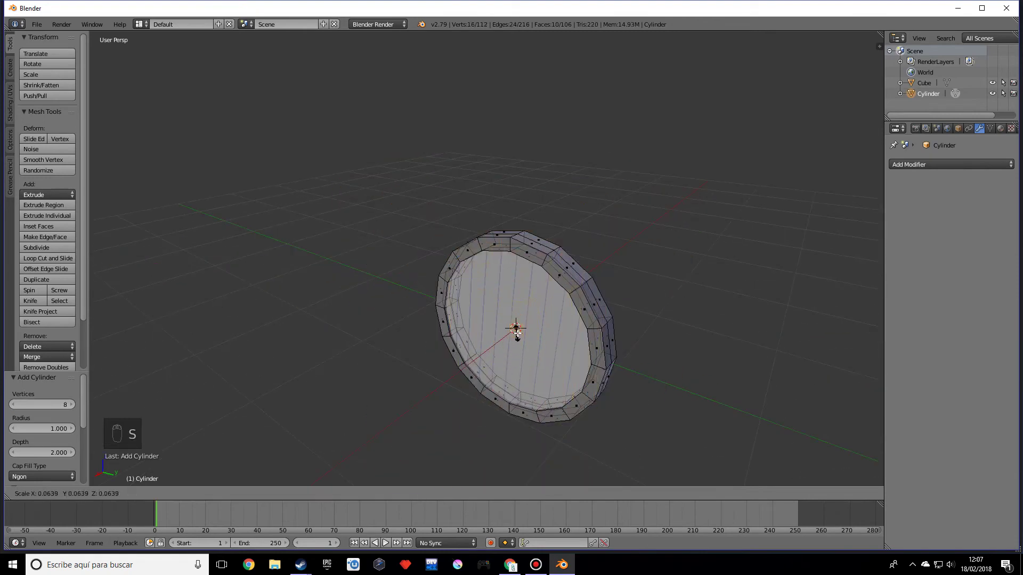
pyautogui.click(579, 350)
pyautogui.press('r')
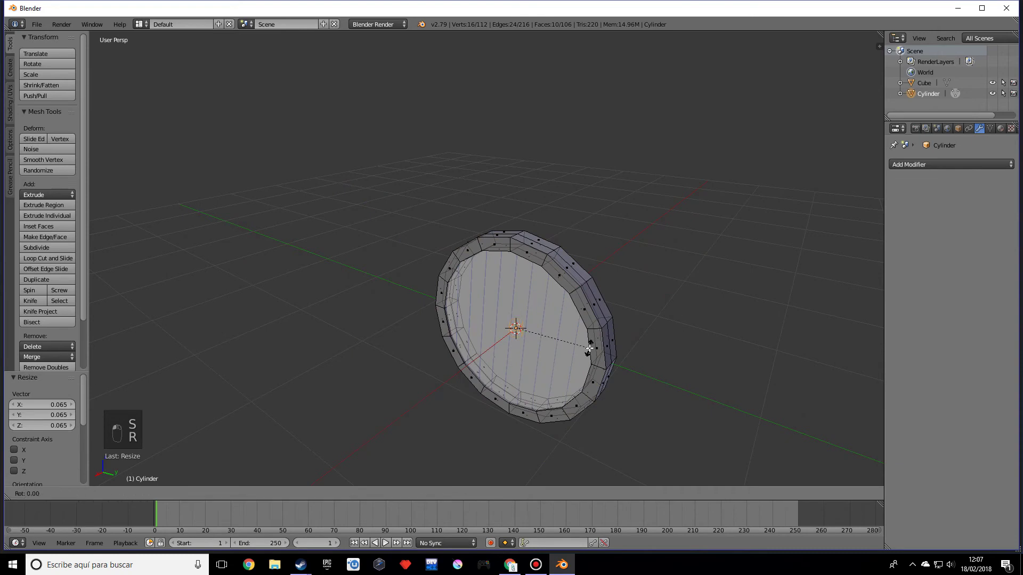
pyautogui.press('y')
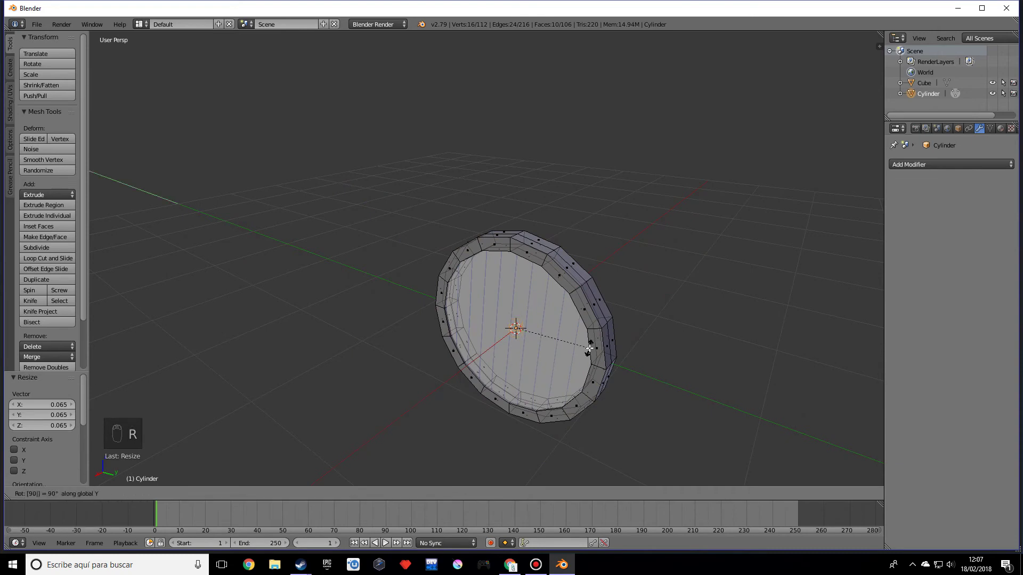
pyautogui.press('Return')
# Move the bolt along X to the rim and up onto the rim's top
pyautogui.moveTo(589, 349); pyautogui.dragTo(445, 349, button='middle')
pyautogui.press('g')
pyautogui.press('x')
pyautogui.moveTo(442, 335); pyautogui.dragTo(429, 336)
pyautogui.moveTo(440, 354); pyautogui.dragTo(531, 346, button='middle')
pyautogui.moveTo(524, 284); pyautogui.dragTo(525, 203)
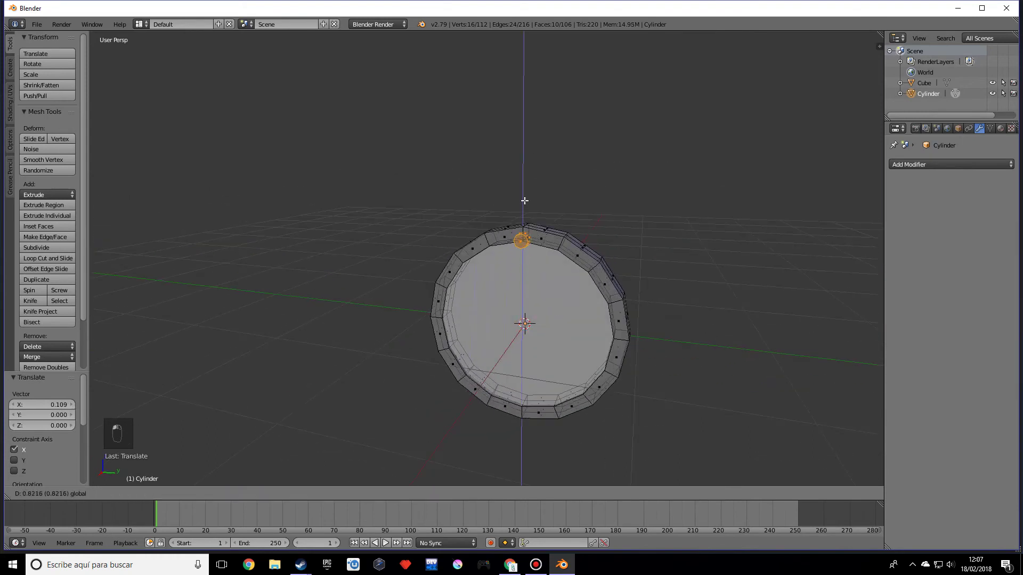
pyautogui.click(525, 197)
pyautogui.scroll(5, 525, 197)
pyautogui.moveTo(525, 198); pyautogui.dragTo(584, 255, button='middle')
# Shrink the bolt further to 0.593 and nudge it slightly along X
pyautogui.press('s')
pyautogui.click(597, 231)
pyautogui.press('g')
pyautogui.press('x')
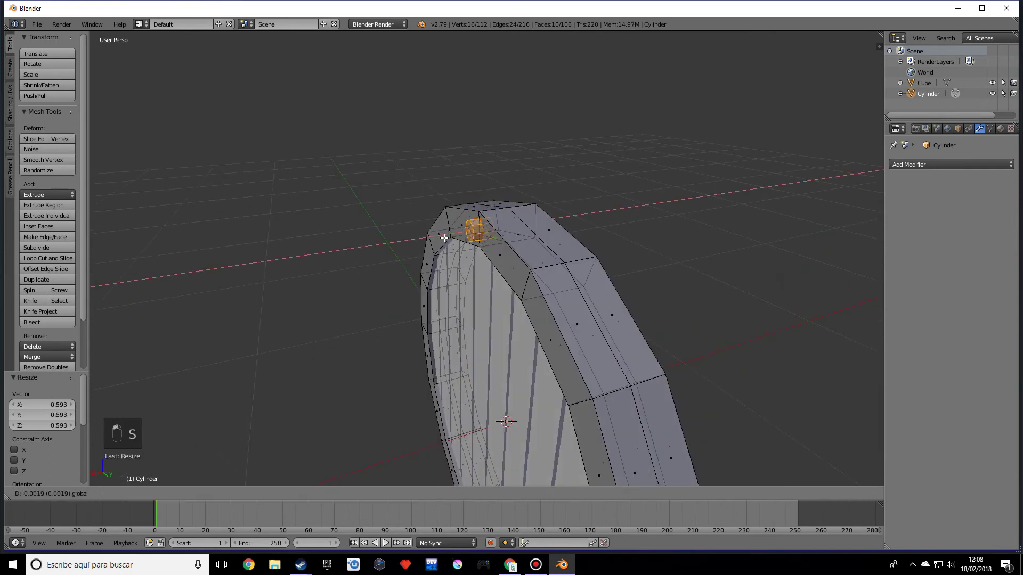
pyautogui.click(479, 283)
pyautogui.moveTo(479, 283); pyautogui.dragTo(575, 310, button='middle')
pyautogui.scroll(-2, 570, 298)
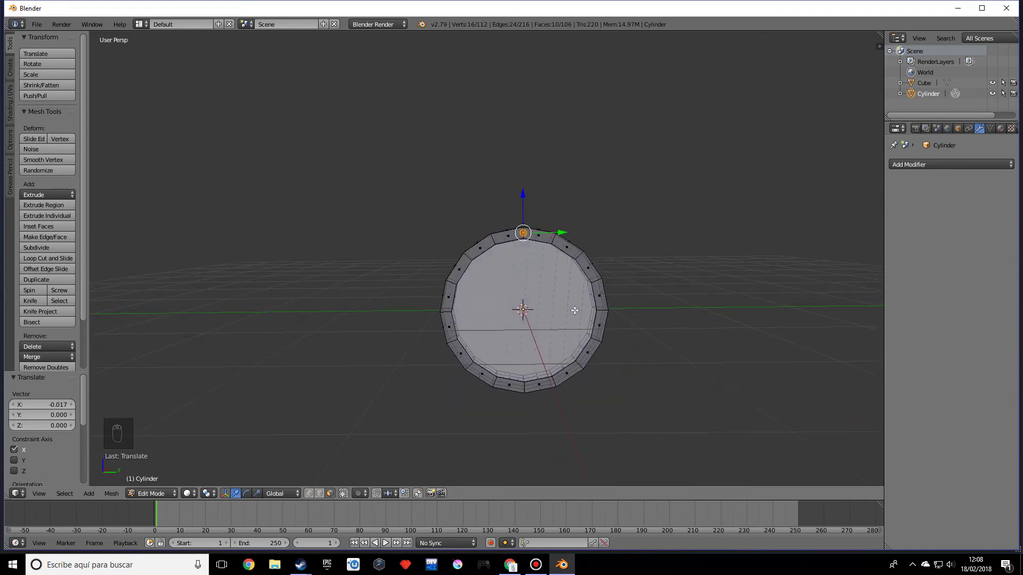
# Separate the bolt into its own object, Cylinder.001, and give it a Mirror modifier
pyautogui.press('p')
pyautogui.click(574, 310)
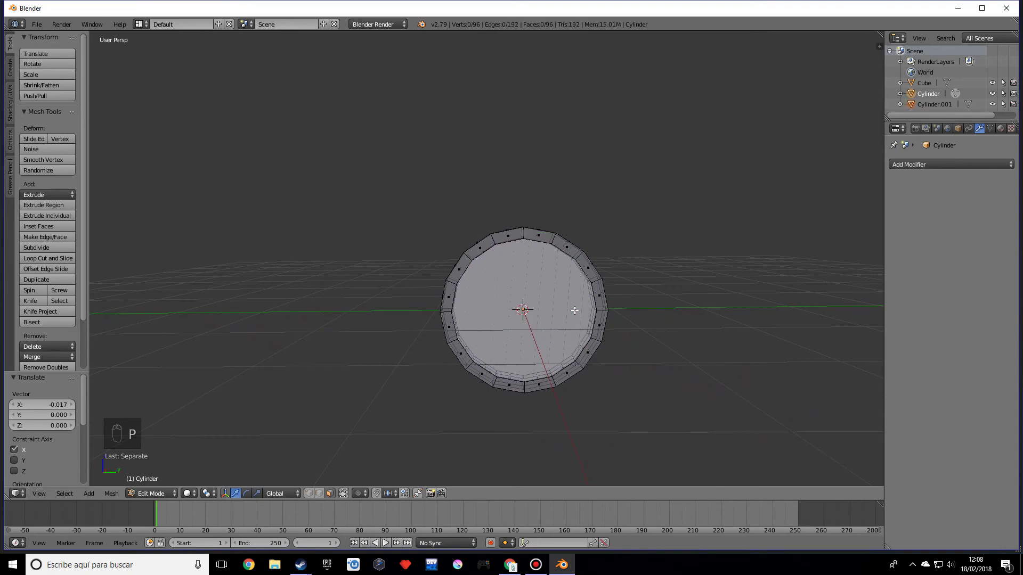
pyautogui.moveTo(574, 310); pyautogui.dragTo(576, 271, button='middle')
pyautogui.scroll(3, 557, 258)
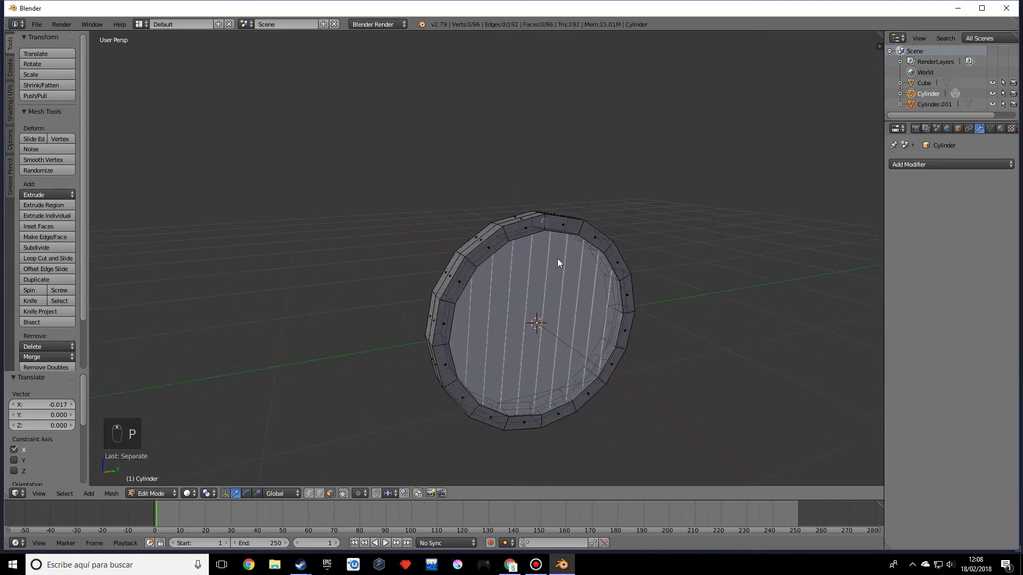
pyautogui.press('Tab')
pyautogui.rightClick(561, 210)
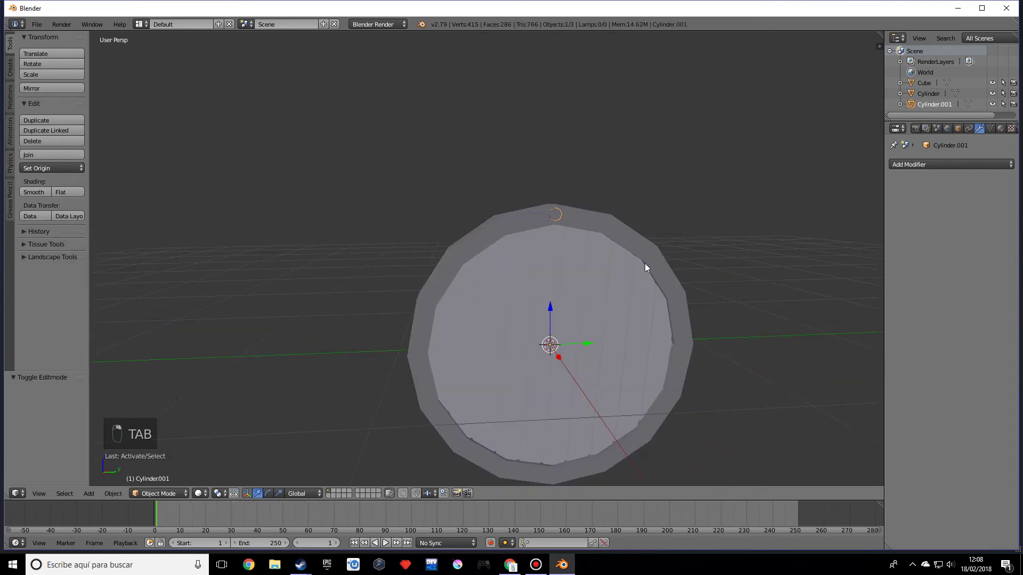
pyautogui.click(924, 166)
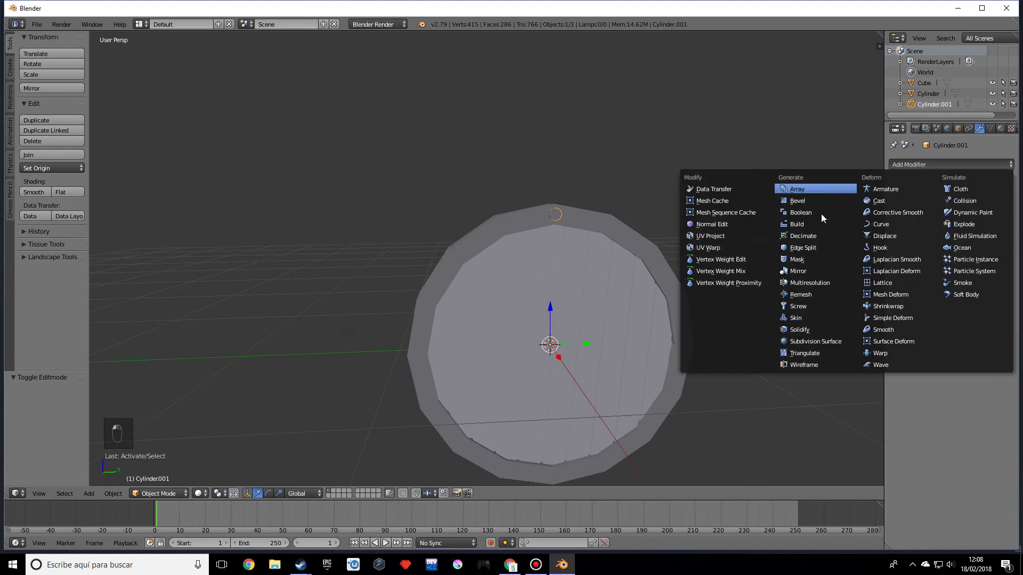
pyautogui.click(797, 271)
pyautogui.scroll(-3, 749, 297)
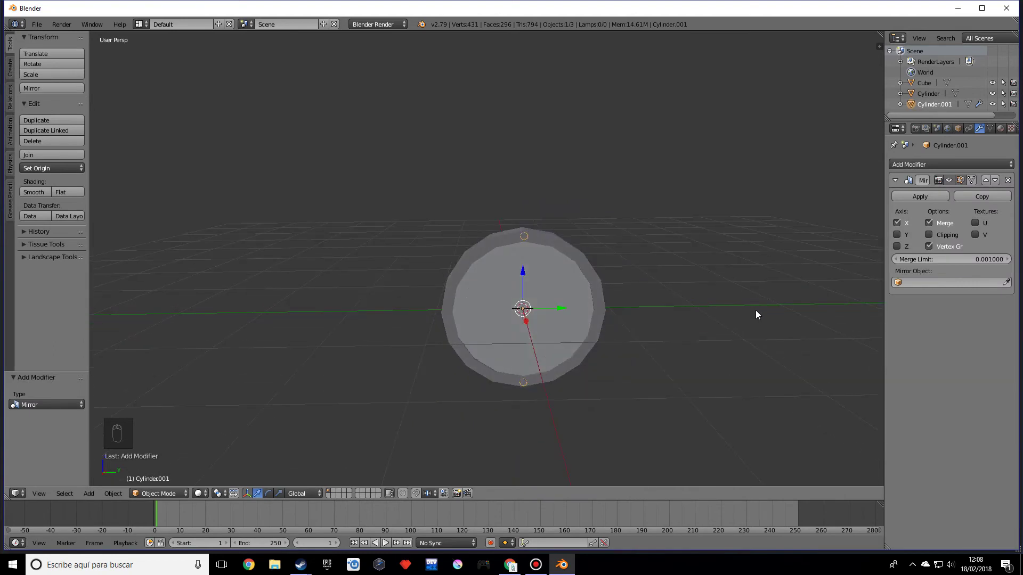
# Duplicate the mirrored bolt and rotate the copy 90° around X
pyautogui.hotkey('shift', 'd')
pyautogui.write('rx')
pyautogui.write('90')
pyautogui.press('Return')
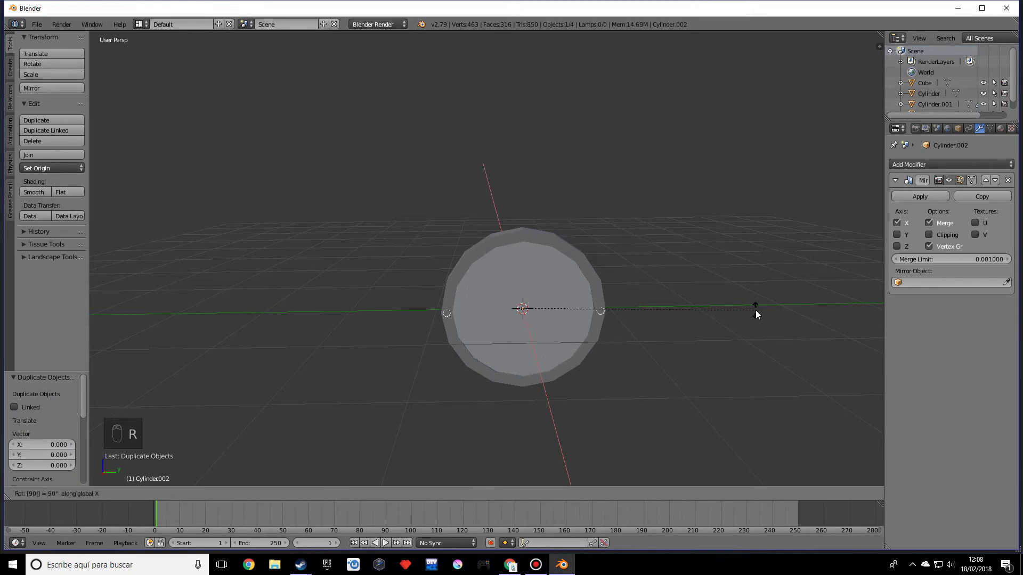
# Apply the Mirror modifiers on both bolt pairs and join them into one object
pyautogui.moveTo(721, 311); pyautogui.dragTo(820, 258, button='middle')
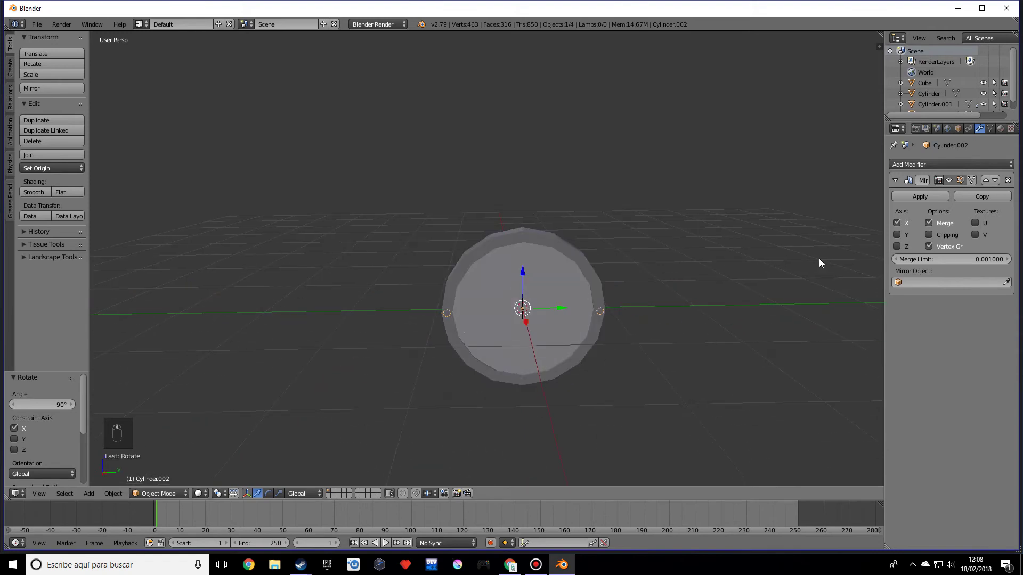
pyautogui.click(920, 197)
pyautogui.moveTo(660, 282); pyautogui.dragTo(630, 295, button='middle')
pyautogui.rightClick(521, 237)
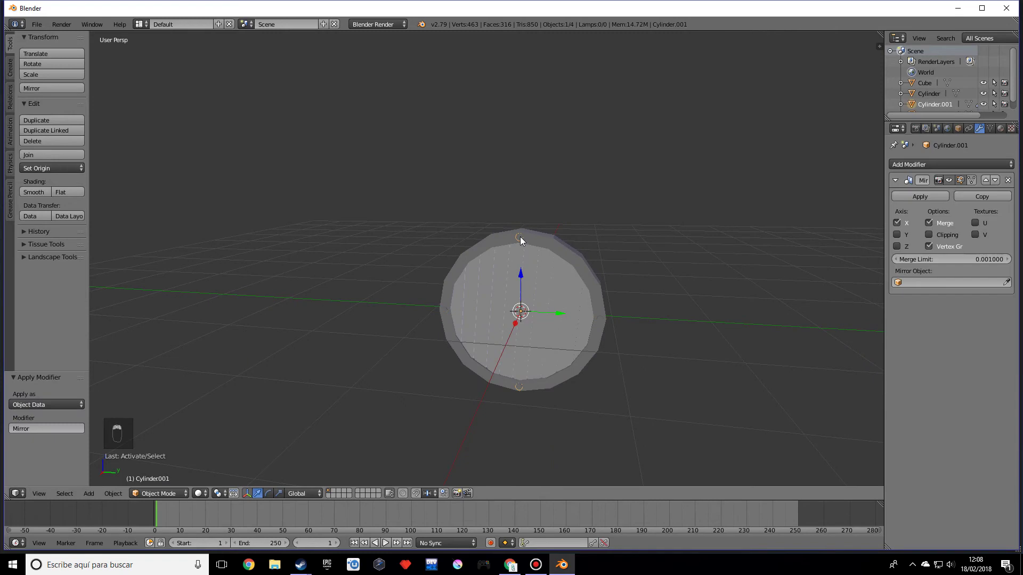
pyautogui.click(943, 196)
pyautogui.scroll(3, 664, 309)
pyautogui.moveTo(663, 309); pyautogui.dragTo(682, 320, button='middle')
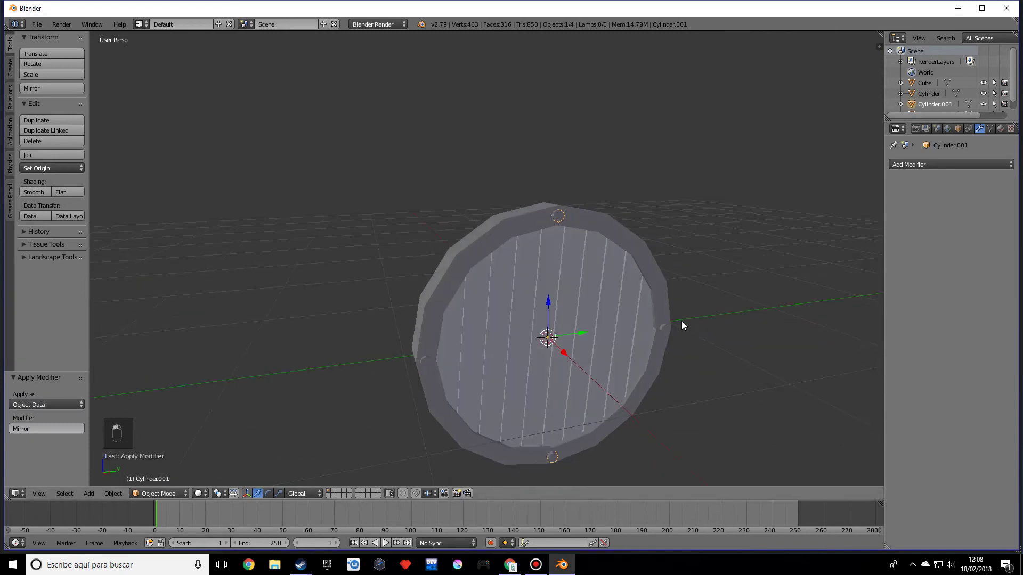
pyautogui.keyDown('shift'); pyautogui.rightClick(666, 325); pyautogui.keyUp('shift')
pyautogui.hotkey('ctrl', 'j')
# Duplicate the four joined bolts and rotate the copy 45° around X
pyautogui.moveTo(665, 328); pyautogui.dragTo(613, 320, button='middle')
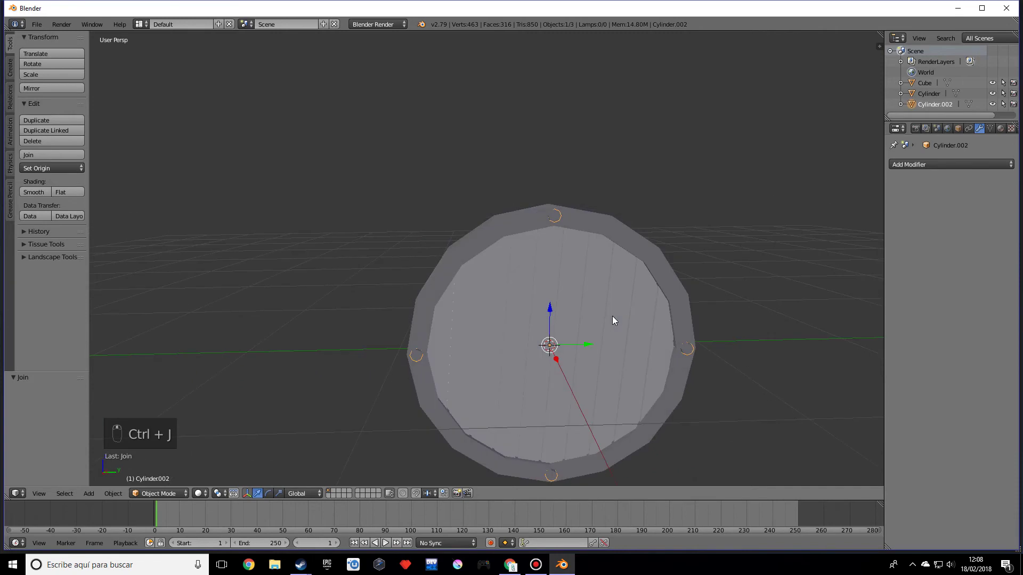
pyautogui.hotkey('shift', 'd')
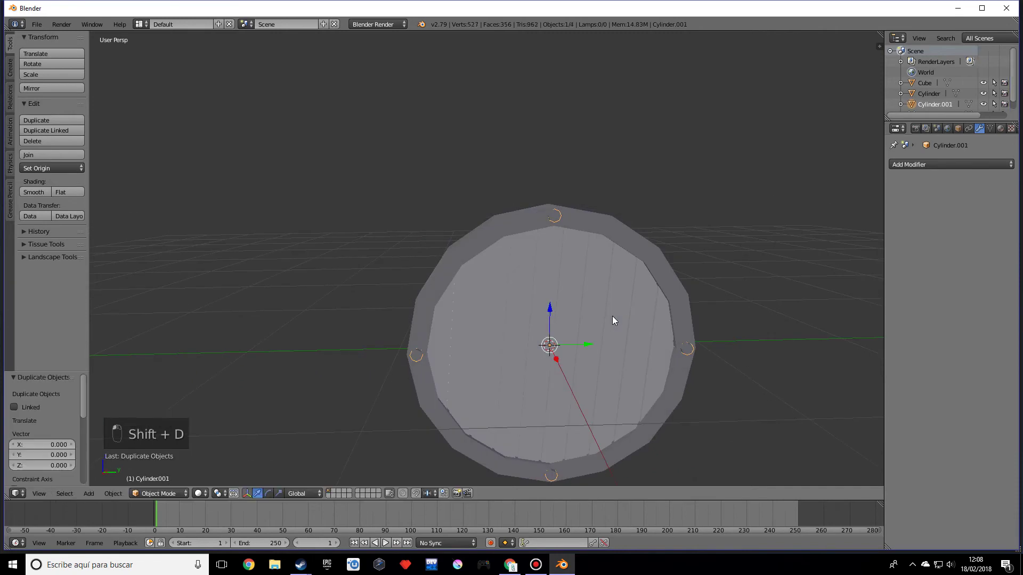
pyautogui.press('r')
pyautogui.press('x')
pyautogui.press('4')
pyautogui.press('5')
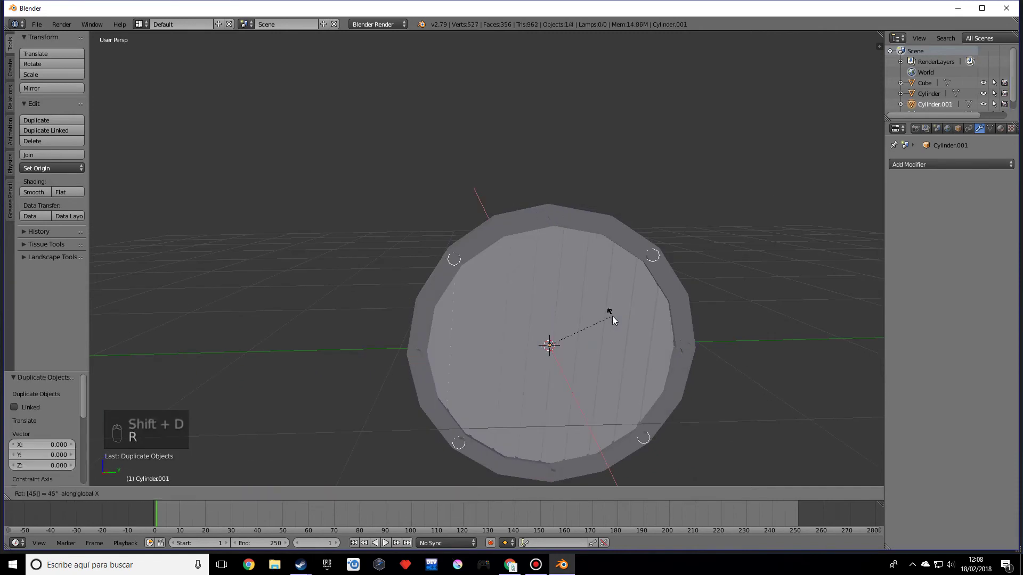
pyautogui.press('Return')
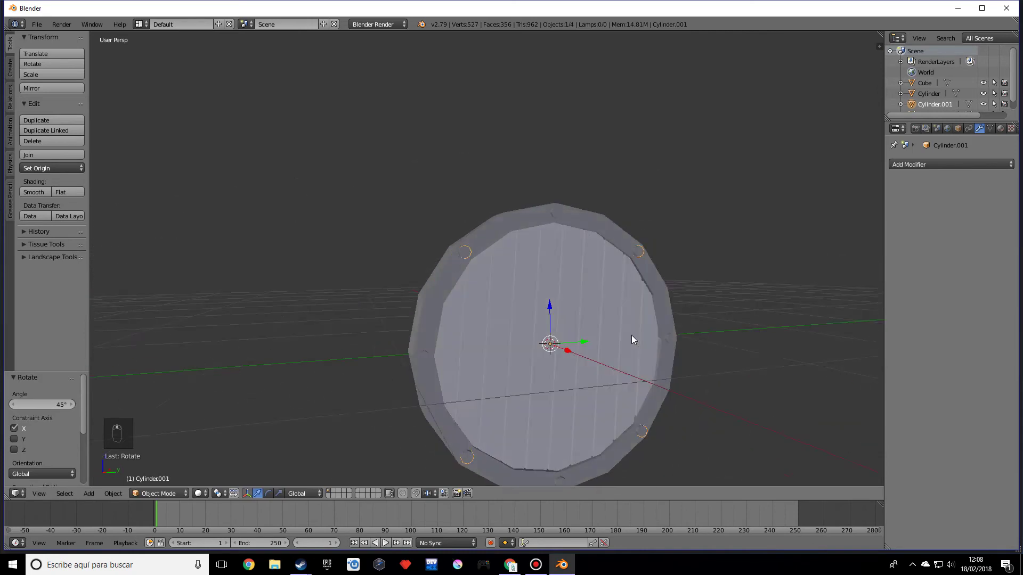
pyautogui.press('Tab')
pyautogui.press('Tab')
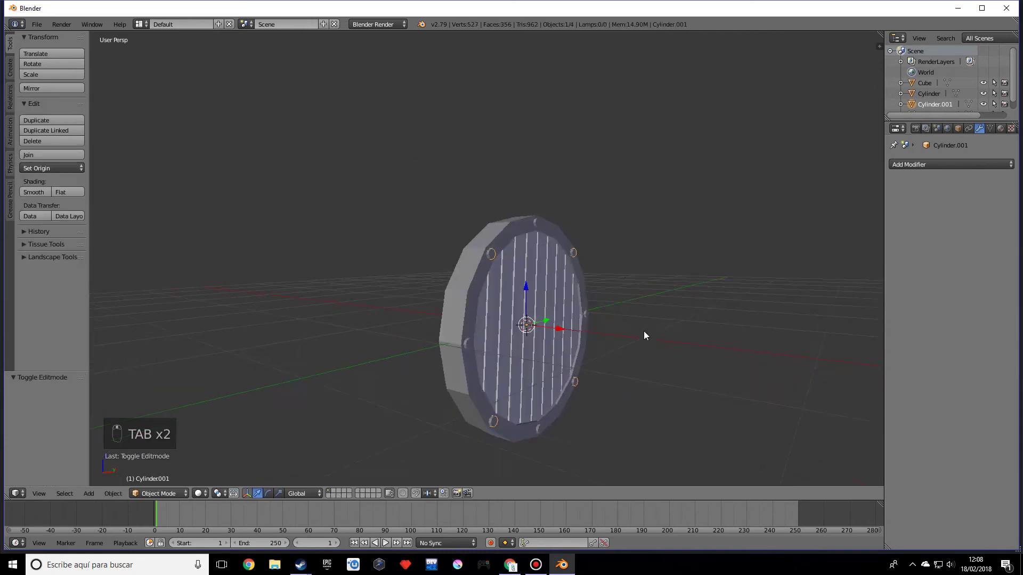
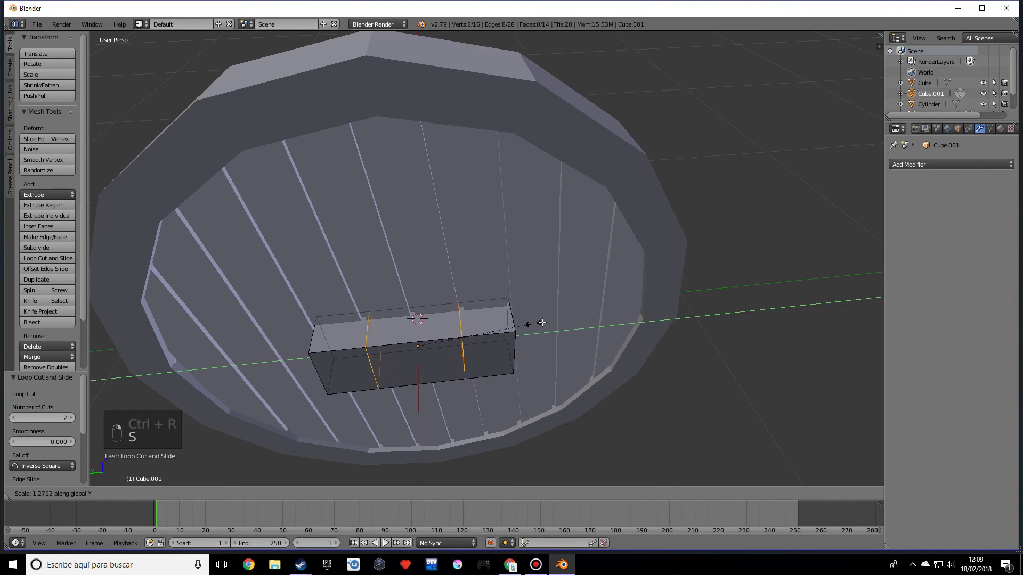
# Spread the edge loops, then add two centred loop cuts and scale them apart along Y
pyautogui.click(610, 310)
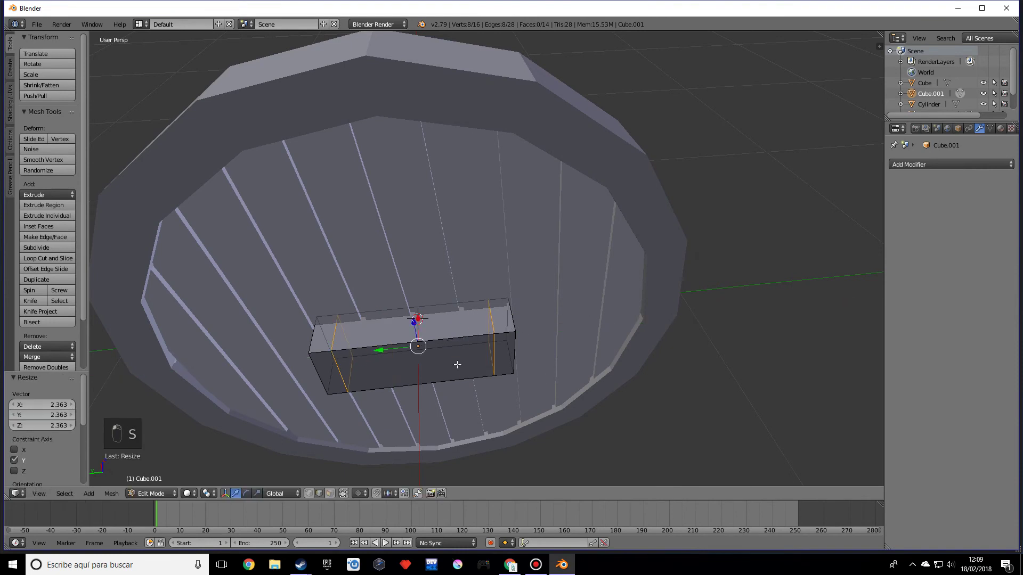
pyautogui.moveTo(267, 339); pyautogui.dragTo(244, 461, button='middle')
pyautogui.moveTo(506, 391); pyautogui.dragTo(428, 361, button='middle')
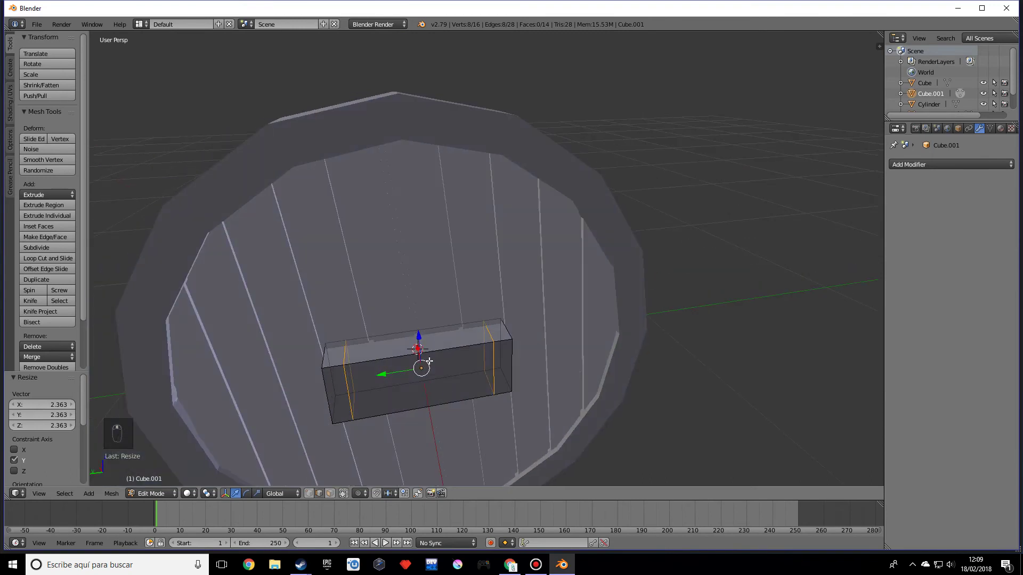
pyautogui.hotkey('ctrl', 'r')
pyautogui.scroll(1, 425, 360)
pyautogui.click(424, 360)
pyautogui.rightClick(427, 359)
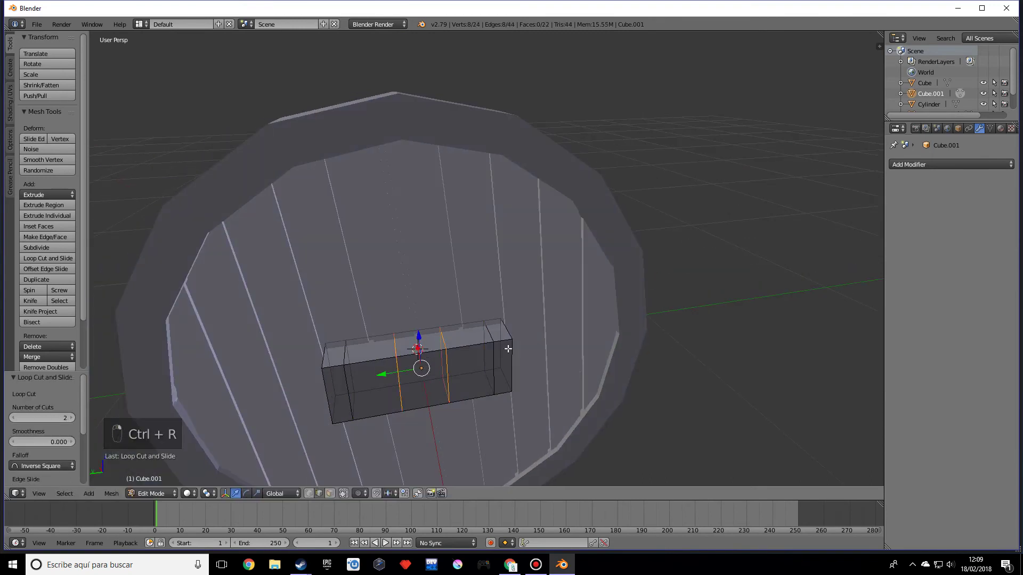
pyautogui.press('s')
pyautogui.press('y')
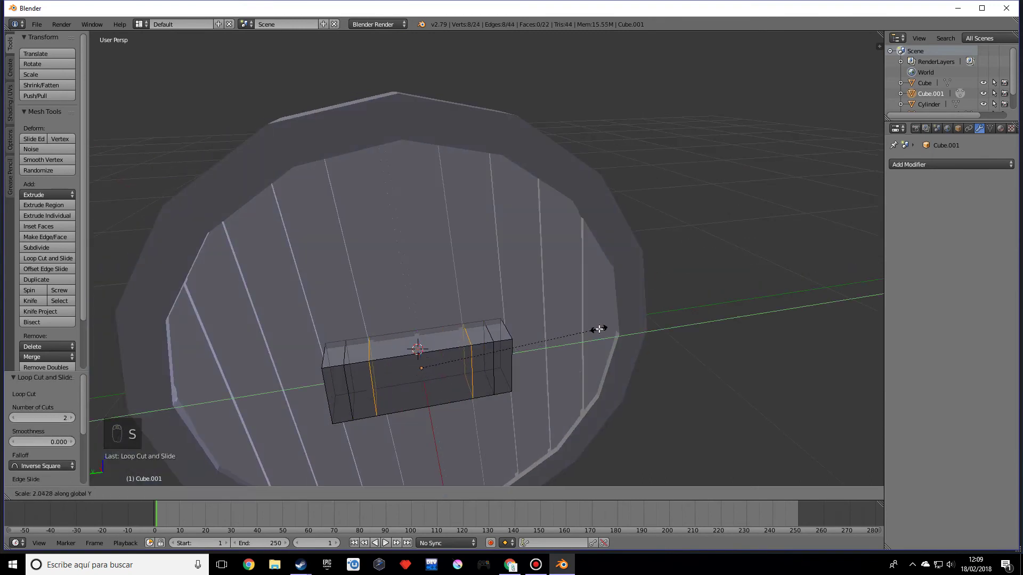
pyautogui.click(626, 319)
# Slide the handle box's top face along X
pyautogui.click(330, 493)
pyautogui.rightClick(425, 340)
pyautogui.moveTo(425, 341); pyautogui.dragTo(405, 456, button='middle')
pyautogui.press('g')
pyautogui.press('x')
pyautogui.click(411, 352)
# Flatten the whole handle box to 0.65 along Z
pyautogui.moveTo(439, 376); pyautogui.dragTo(506, 389, button='middle')
pyautogui.scroll(-1, 385, 362)
pyautogui.scroll(-2, 582, 360)
pyautogui.press('a')
pyautogui.press('a')
pyautogui.press('a')
pyautogui.press('s')
pyautogui.press('z')
pyautogui.click(530, 350)
# Select six edges at the box ends and scale them inward along Y
pyautogui.scroll(3, 362, 477)
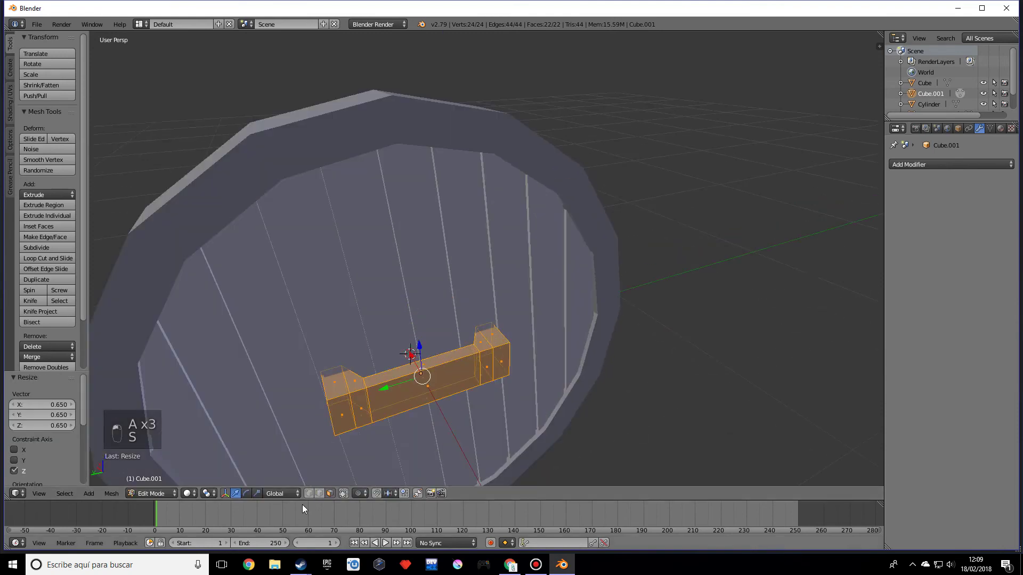
pyautogui.rightClick(333, 410)
pyautogui.moveTo(393, 408); pyautogui.dragTo(357, 456, button='middle')
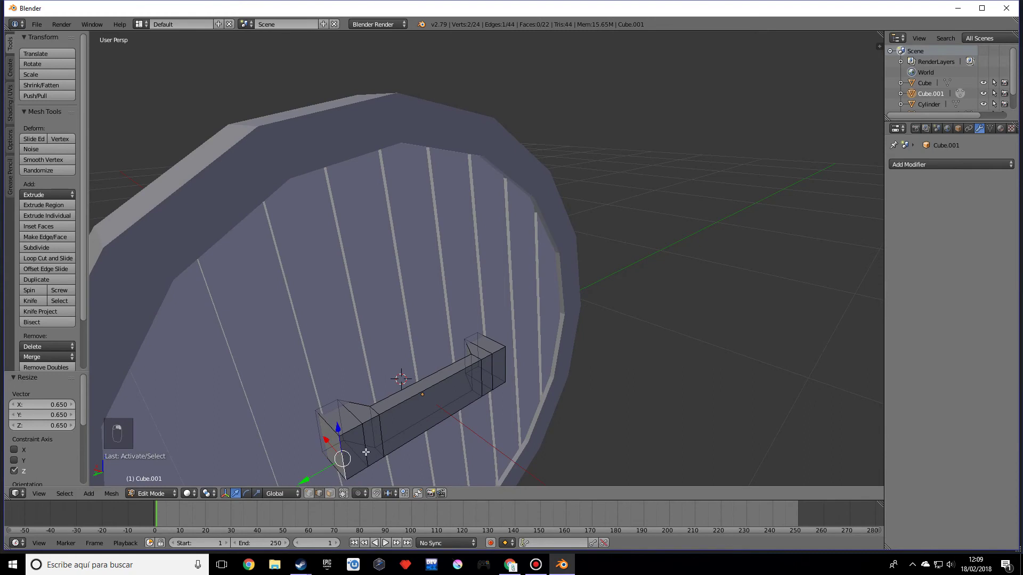
pyautogui.keyDown('shift'); pyautogui.rightClick(365, 451); pyautogui.keyUp('shift')
pyautogui.keyDown('shift'); pyautogui.rightClick(386, 426); pyautogui.keyUp('shift')
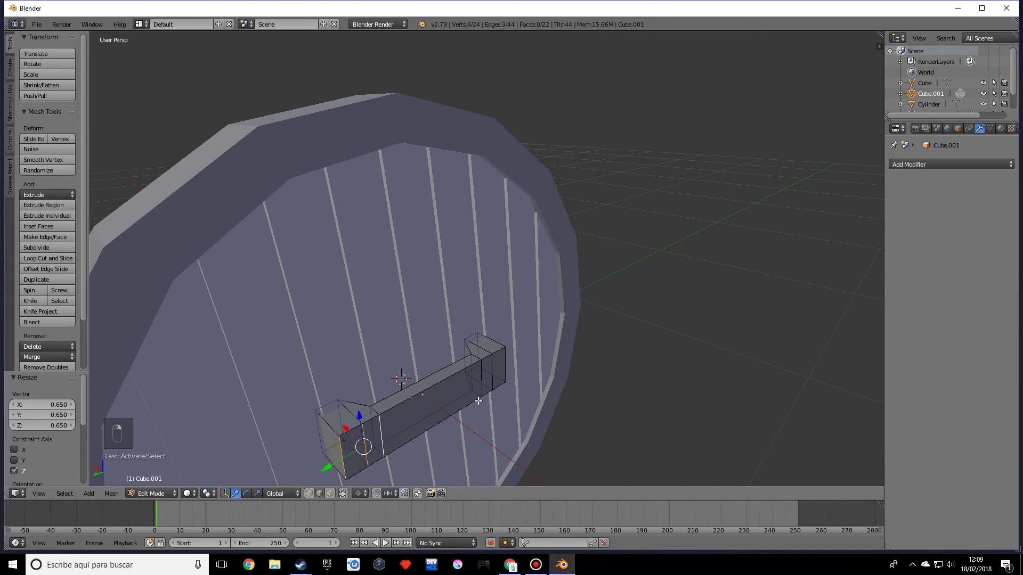
pyautogui.keyDown('shift'); pyautogui.rightClick(482, 379); pyautogui.keyUp('shift')
pyautogui.keyDown('shift'); pyautogui.rightClick(493, 371); pyautogui.keyUp('shift')
pyautogui.keyDown('shift'); pyautogui.rightClick(507, 365); pyautogui.keyUp('shift')
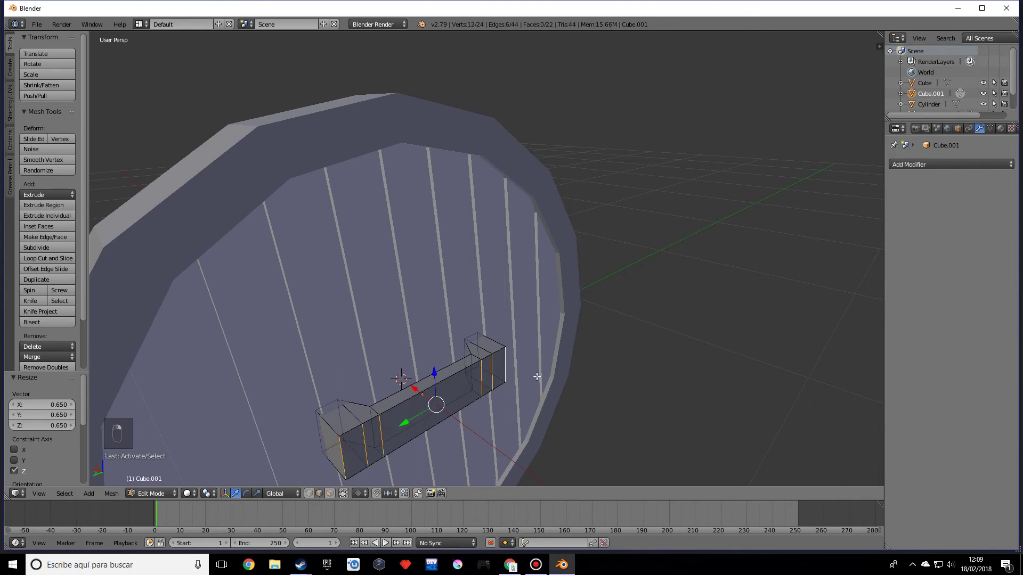
pyautogui.moveTo(512, 366); pyautogui.dragTo(550, 373, button='middle')
pyautogui.press('s')
pyautogui.press('y')
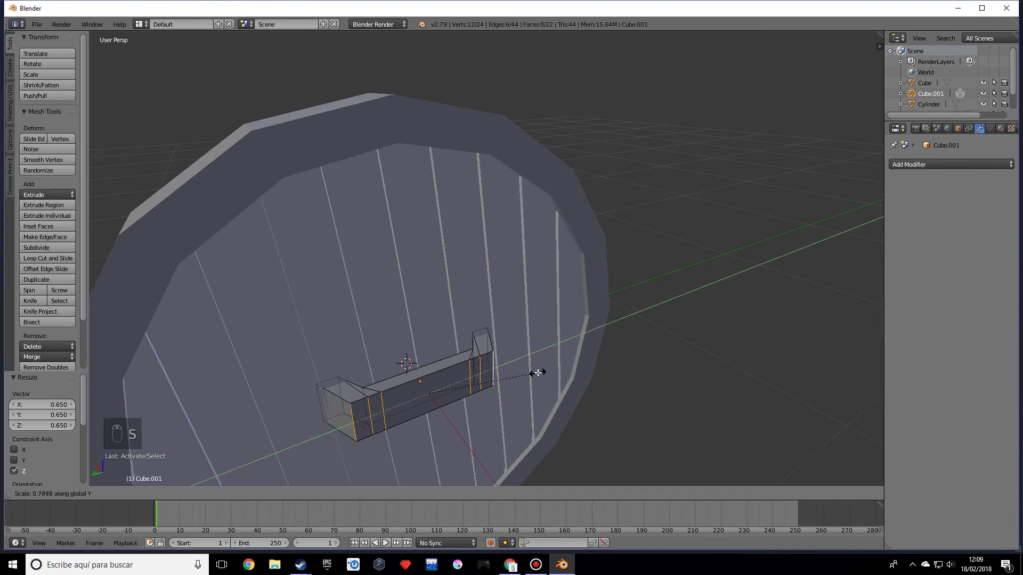
pyautogui.click(538, 373)
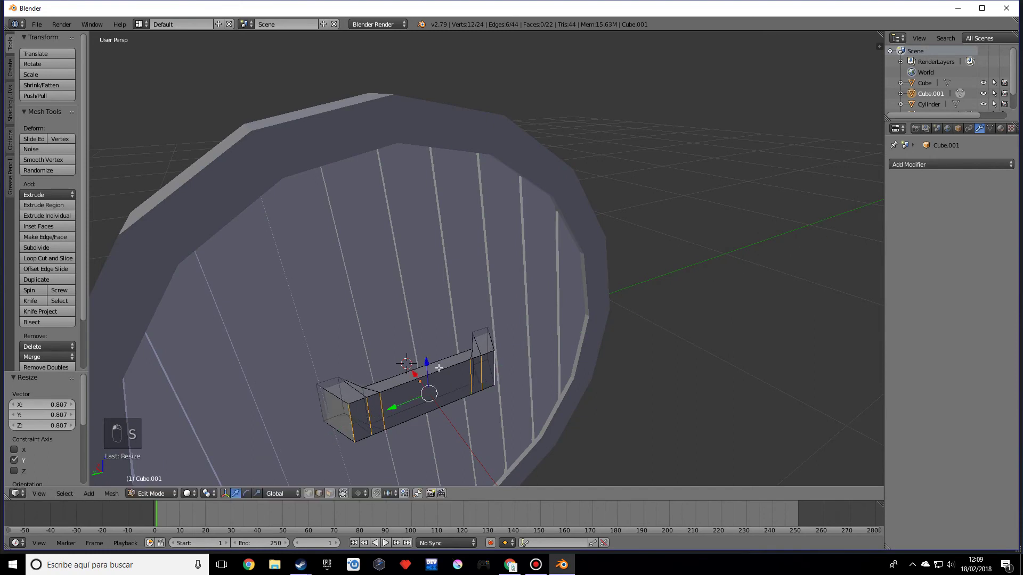
# Undo the end-edge scaling and trim the edge selection
pyautogui.keyDown('shift'); pyautogui.rightClick(472, 373); pyautogui.keyUp('shift')
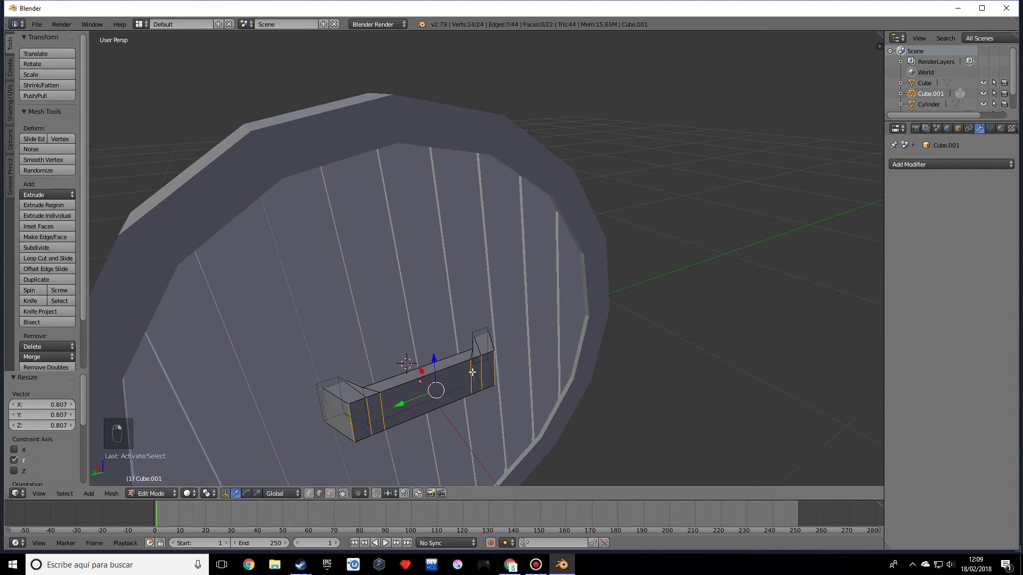
pyautogui.hotkey('ctrl', 'z')
pyautogui.hotkey('ctrl', 'z')
pyautogui.moveTo(461, 381); pyautogui.dragTo(482, 372, button='middle')
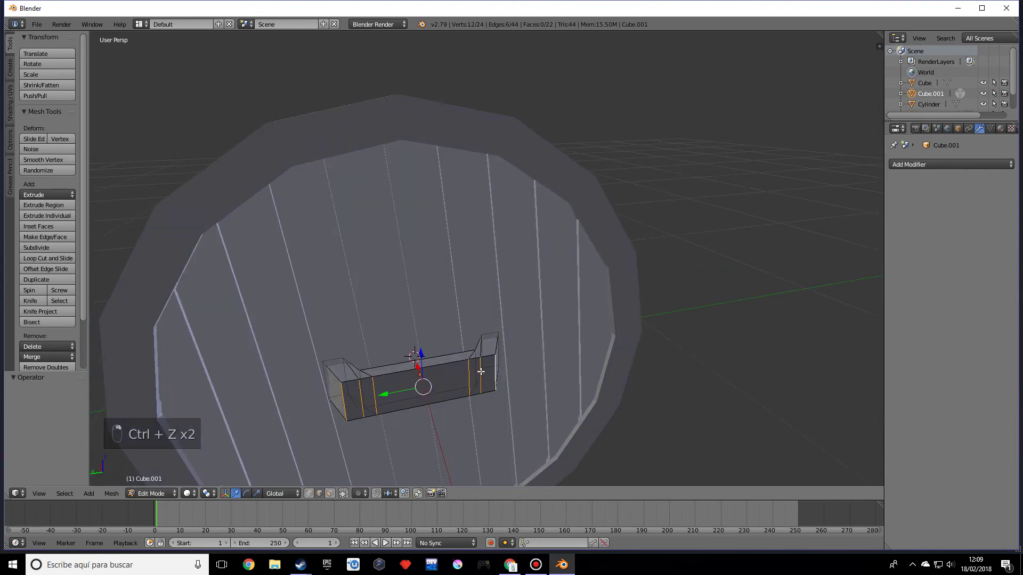
pyautogui.keyDown('shift'); pyautogui.rightClick(468, 375); pyautogui.keyUp('shift')
pyautogui.keyDown('shift'); pyautogui.rightClick(374, 388); pyautogui.keyUp('shift')
pyautogui.moveTo(374, 389); pyautogui.dragTo(549, 331, button='middle')
pyautogui.scroll(1, 540, 367)
pyautogui.hotkey('ctrl', 'z')
pyautogui.hotkey('ctrl', 'z')
pyautogui.hotkey('ctrl', 'z')
pyautogui.hotkey('ctrl', 'z')
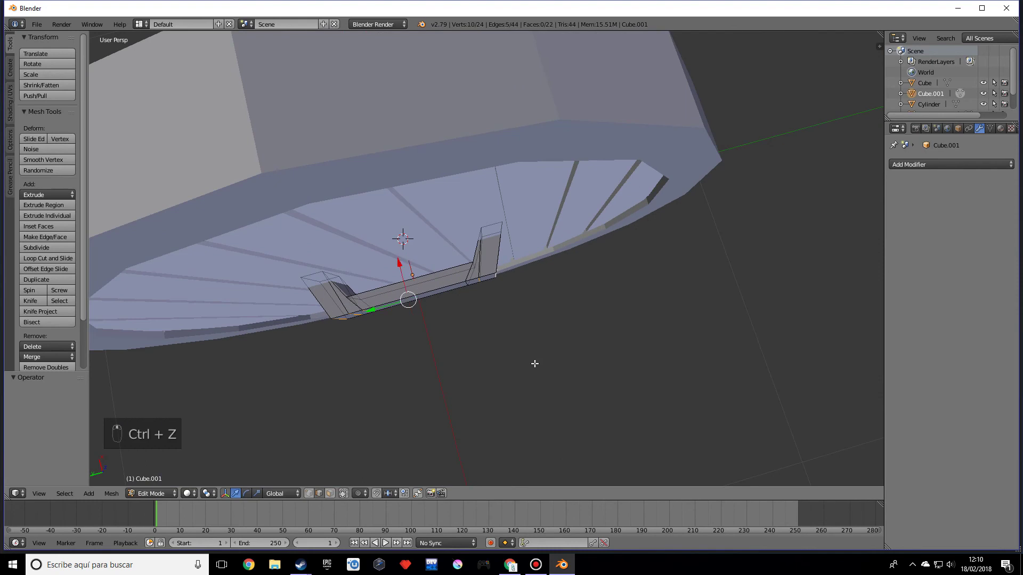
pyautogui.moveTo(518, 358); pyautogui.dragTo(344, 495, button='middle')
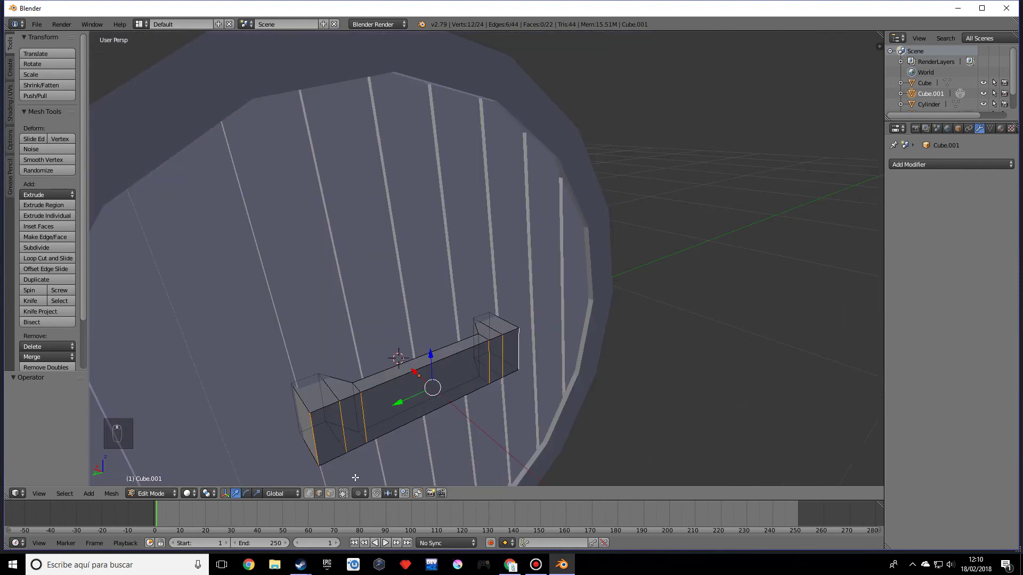
# Pull four bar end edges inward to 0.828 along Y and leave Edit Mode
pyautogui.rightClick(313, 437)
pyautogui.keyDown('shift'); pyautogui.rightClick(343, 424); pyautogui.keyUp('shift')
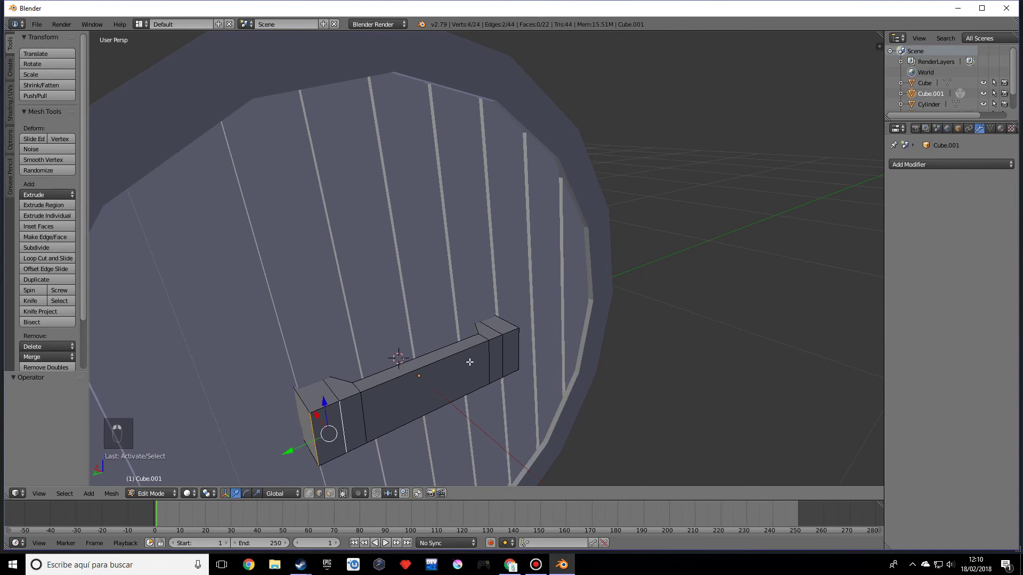
pyautogui.keyDown('shift'); pyautogui.rightClick(502, 355); pyautogui.keyUp('shift')
pyautogui.keyDown('shift'); pyautogui.rightClick(518, 349); pyautogui.keyUp('shift')
pyautogui.moveTo(518, 350); pyautogui.dragTo(548, 339, button='middle')
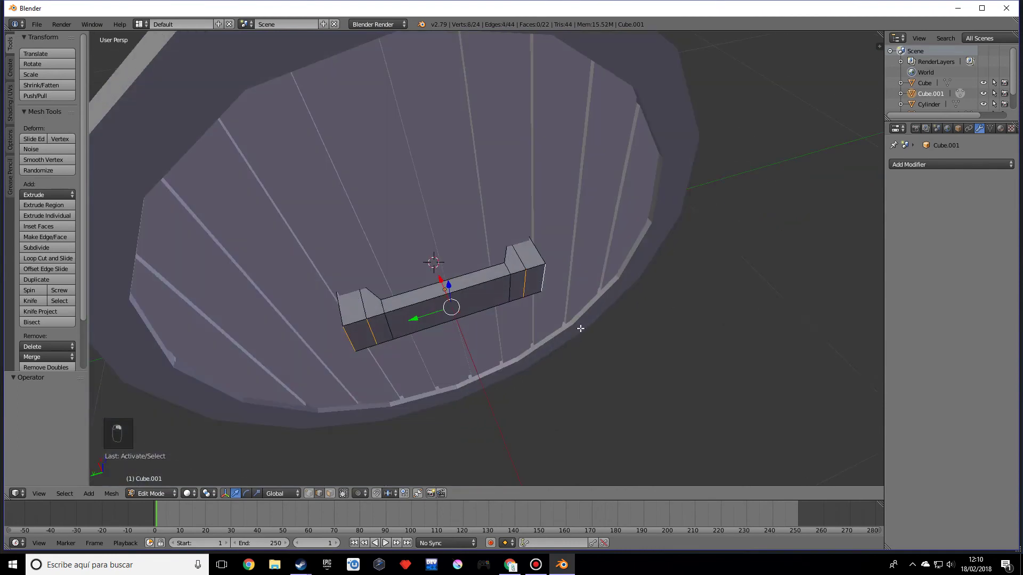
pyautogui.press('s')
pyautogui.press('y')
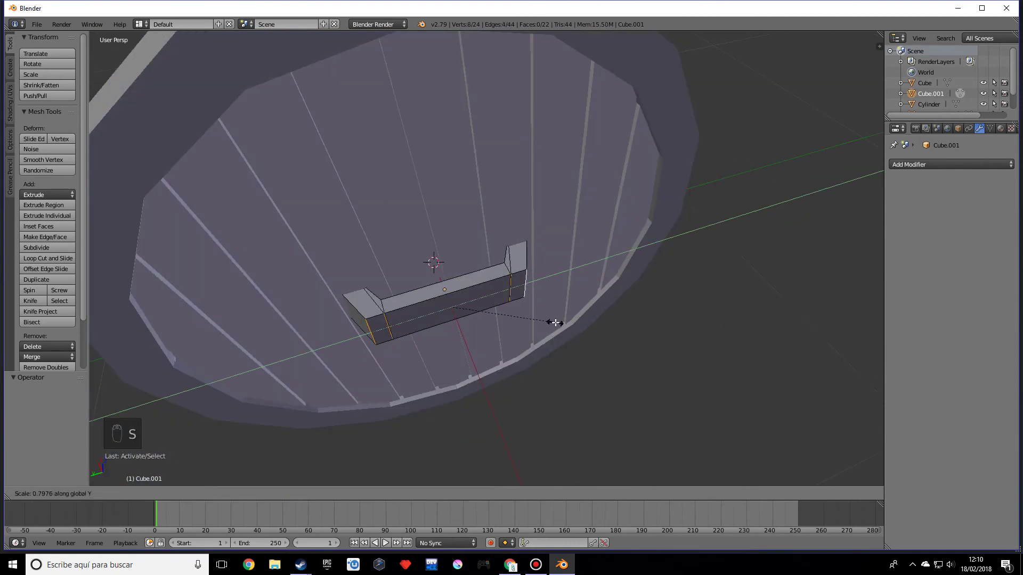
pyautogui.click(554, 322)
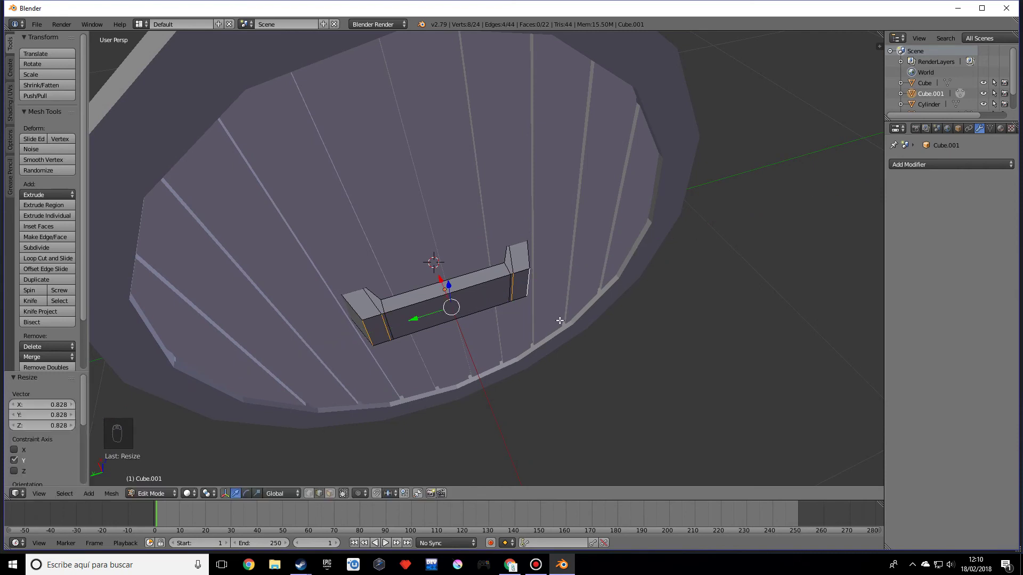
pyautogui.moveTo(553, 328); pyautogui.dragTo(735, 309, button='middle')
pyautogui.press('Tab')
pyautogui.scroll(-1, 544, 356)
pyautogui.scroll(-3, 648, 283)
# Switch between the handle and plank objects, ending in Edit Mode on the plank disc
pyautogui.scroll(-2, 708, 315)
pyautogui.rightClick(564, 305)
pyautogui.press('Tab')
pyautogui.press('Tab')
pyautogui.moveTo(564, 308); pyautogui.dragTo(537, 318, button='middle')
pyautogui.rightClick(537, 317)
pyautogui.press('Tab')
pyautogui.moveTo(610, 336); pyautogui.dragTo(456, 320, button='middle')
pyautogui.rightClick(515, 317)
pyautogui.press('Tab')
pyautogui.press('Tab')
pyautogui.scroll(2, 515, 316)
pyautogui.scroll(-4, 515, 317)
pyautogui.press('Tab')
pyautogui.rightClick(433, 317)
pyautogui.press('Tab')
pyautogui.moveTo(395, 325); pyautogui.dragTo(554, 302, button='middle')
pyautogui.scroll(12, 584, 298)
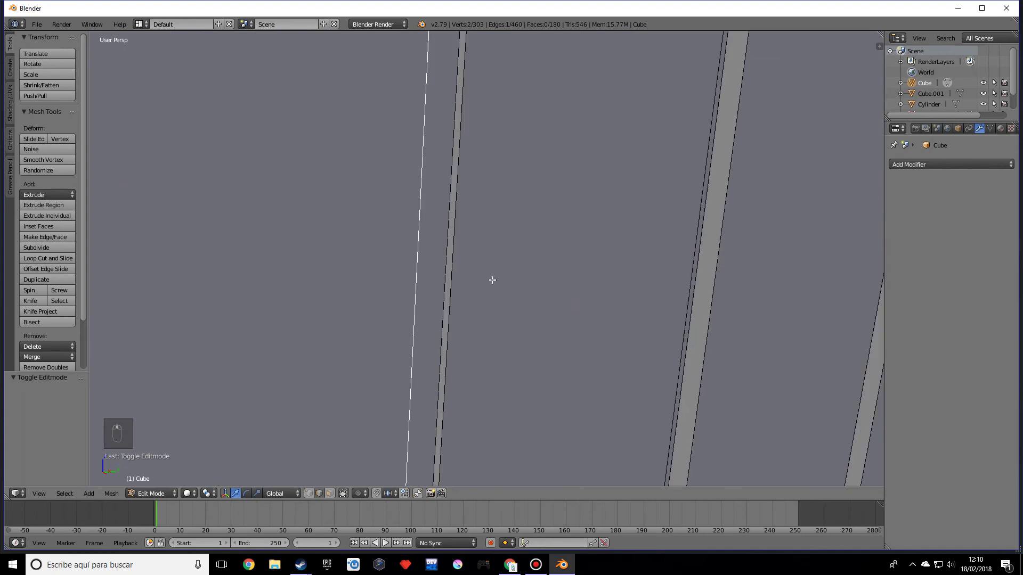
# Knife-cut a small four-point triangular notch into a plank edge
pyautogui.rightClick(411, 387)
pyautogui.press('k')
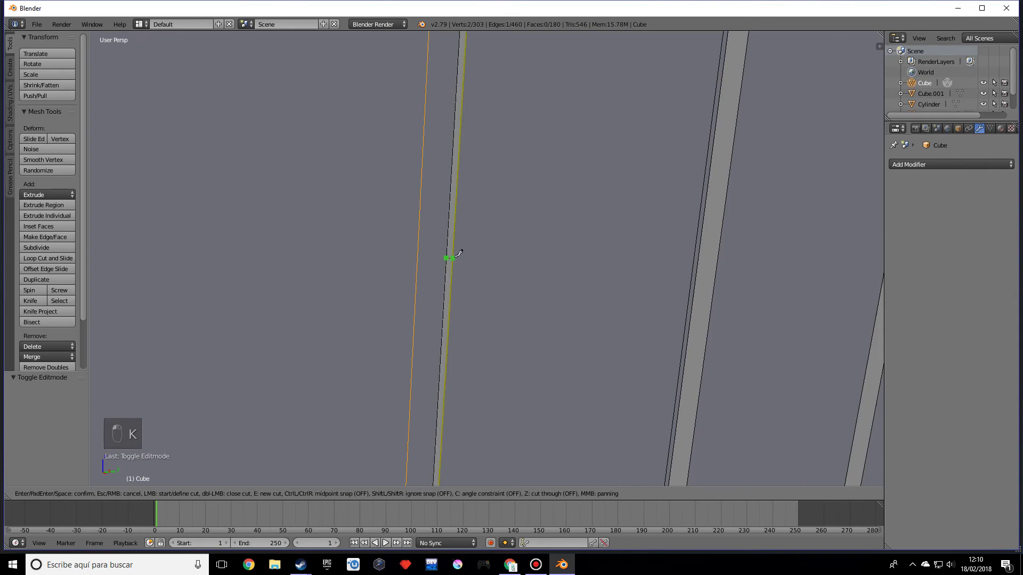
pyautogui.click(453, 242)
pyautogui.click(477, 259)
pyautogui.click(451, 272)
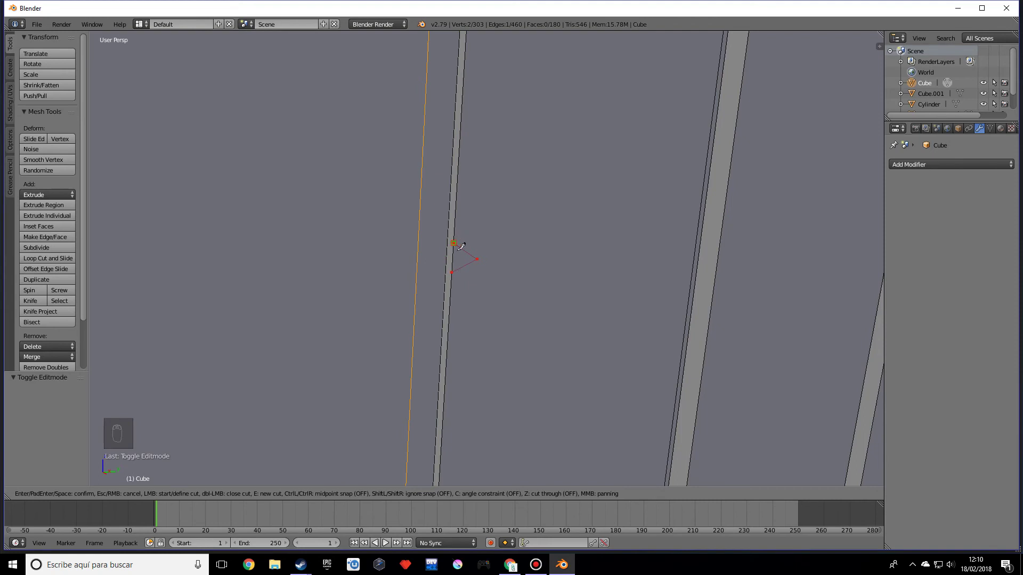
pyautogui.click(447, 259)
pyautogui.press('Return')
pyautogui.scroll(-6, 484, 271)
# Select all plank vertices, run Remove Doubles to merge 66 duplicates, then deselect
pyautogui.press('Tab')
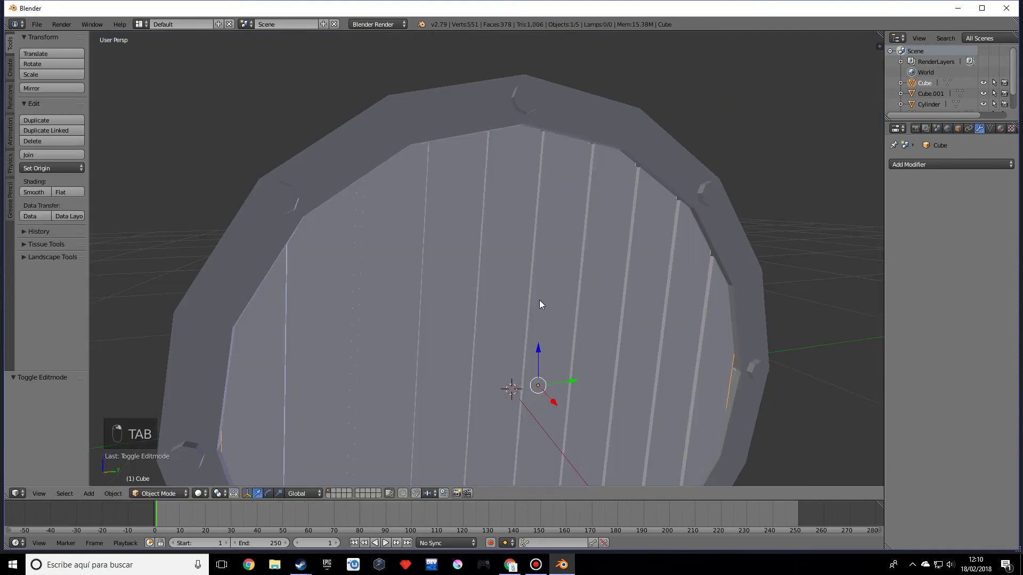
pyautogui.press('Tab')
pyautogui.press('a')
pyautogui.press('a')
pyautogui.press('a')
pyautogui.press('a')
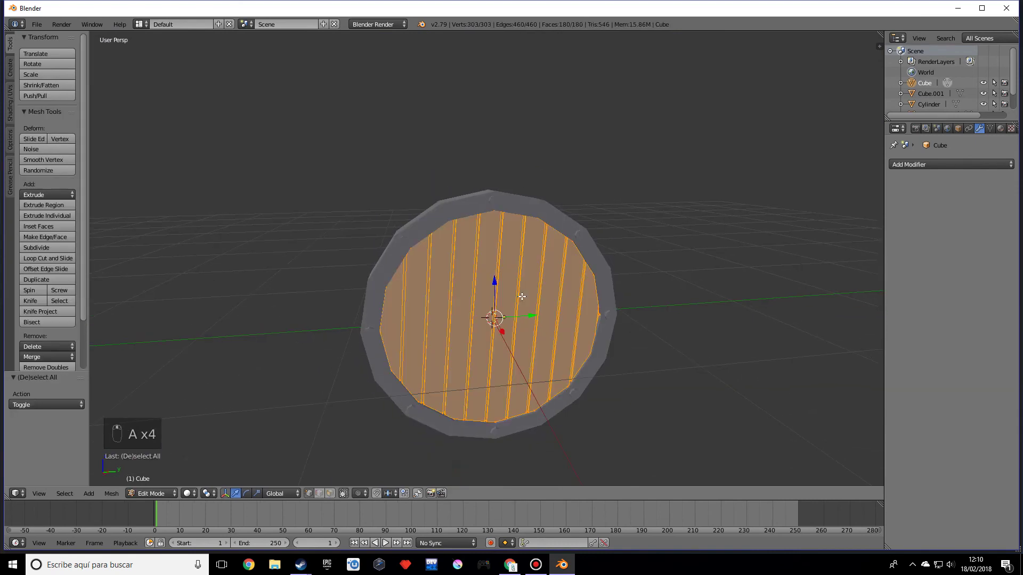
pyautogui.press('space')
pyautogui.write('remove dou')
pyautogui.press('Return')
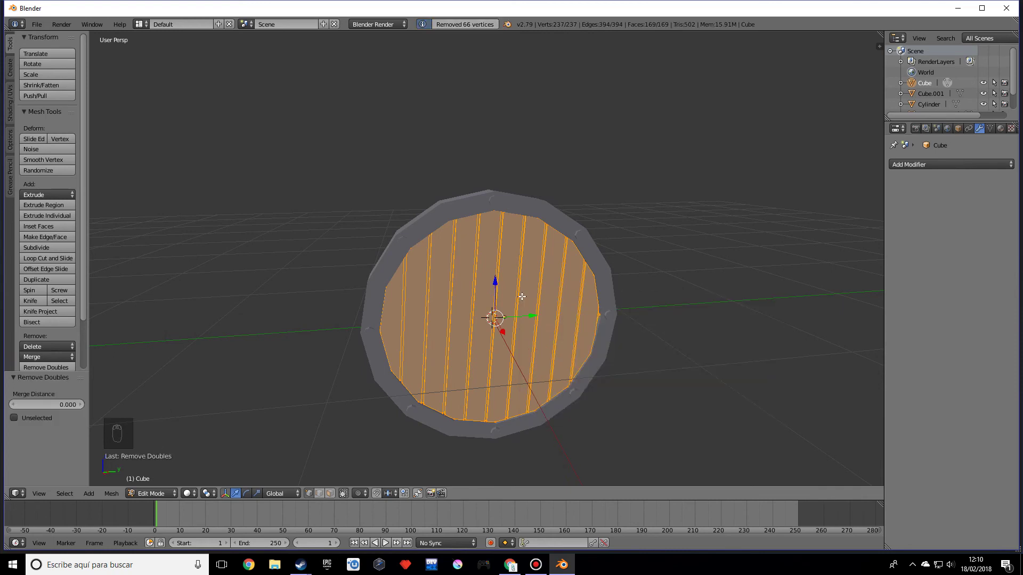
pyautogui.scroll(4, 480, 233)
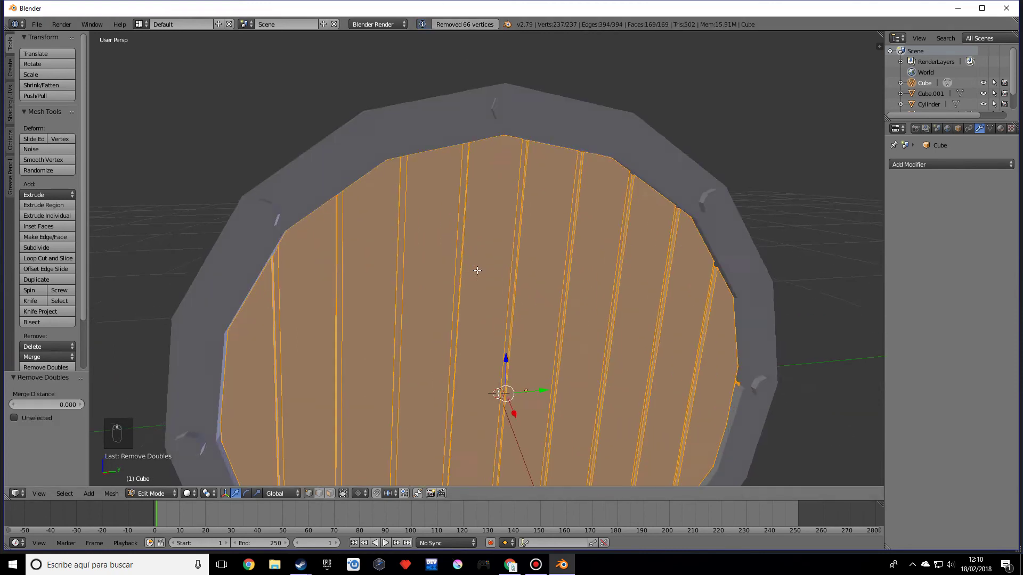
pyautogui.moveTo(477, 271); pyautogui.dragTo(537, 327, button='middle')
pyautogui.scroll(6, 536, 326)
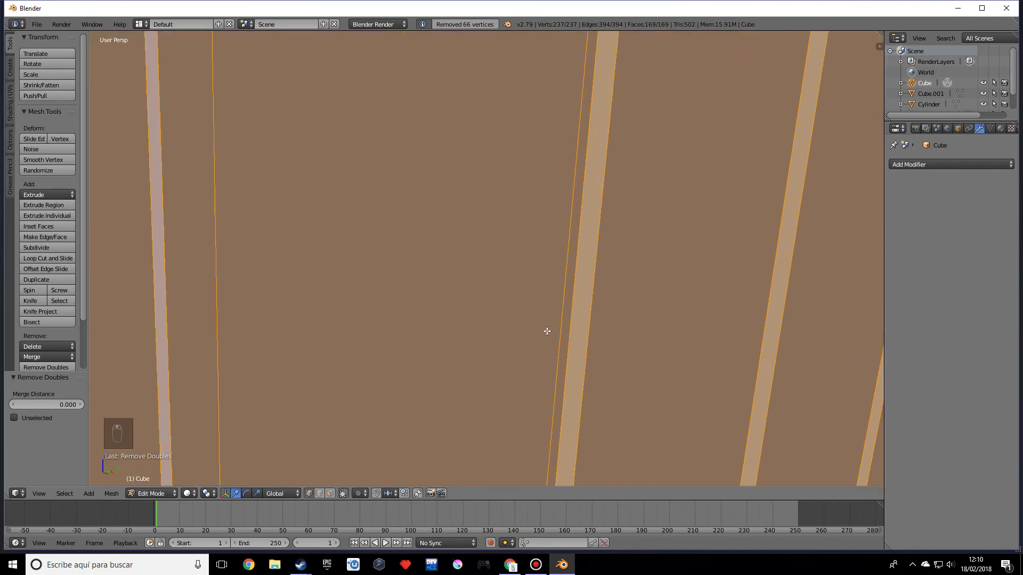
pyautogui.press('a')
pyautogui.moveTo(552, 327); pyautogui.dragTo(541, 328, button='middle')
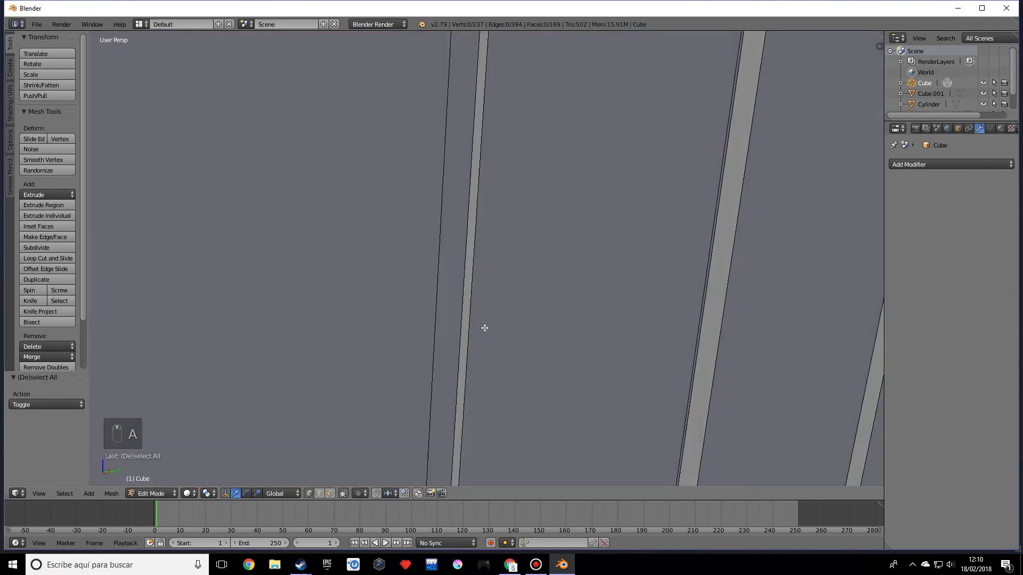
# Knife-cut a triangular outline at the plank notch
pyautogui.press('k')
pyautogui.click(463, 303)
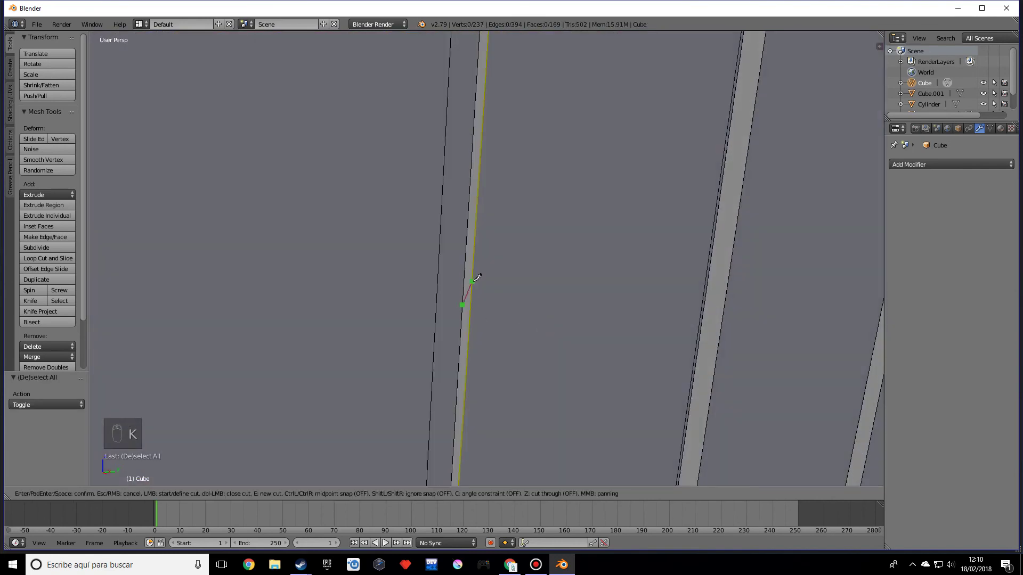
pyautogui.click(501, 318)
pyautogui.click(469, 319)
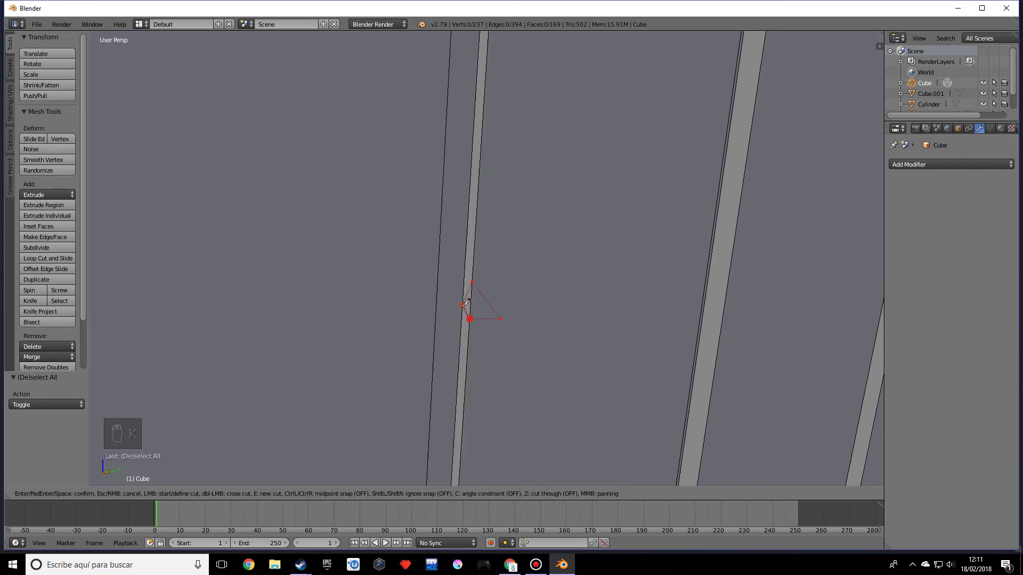
pyautogui.press('Return')
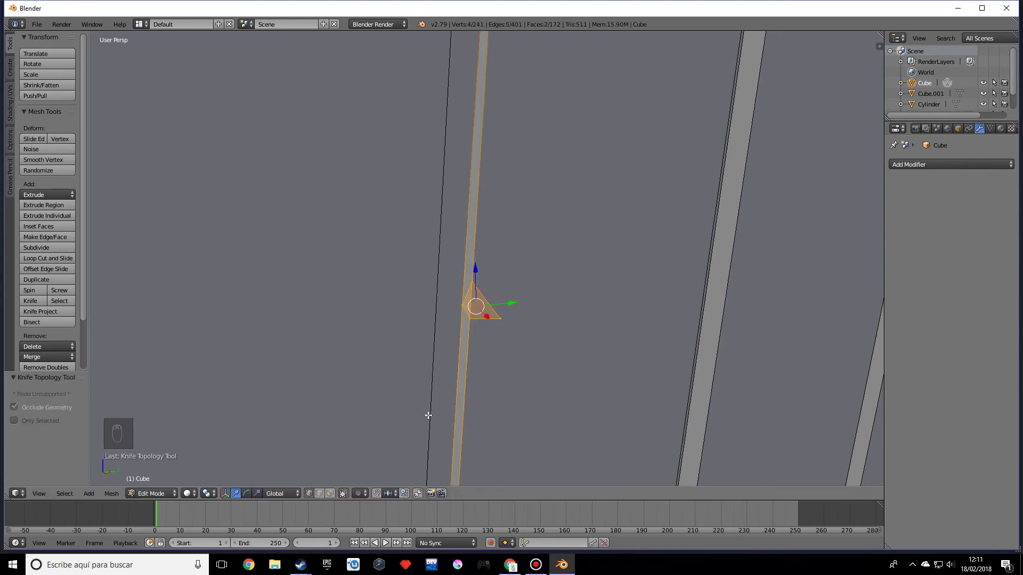
# Delete the faces inside the triangle to open the notch
pyautogui.click(330, 492)
pyautogui.press('x')
pyautogui.click(452, 366)
pyautogui.moveTo(450, 366); pyautogui.dragTo(330, 461, button='middle')
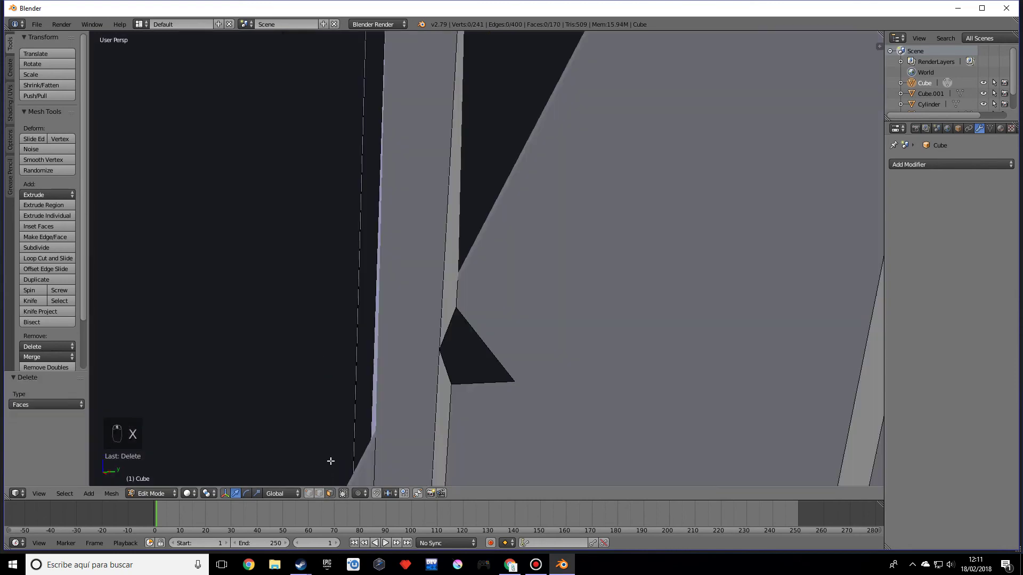
# Select two notch corner vertices and try joining or dissolving them, undoing each attempt
pyautogui.click(311, 493)
pyautogui.rightClick(436, 350)
pyautogui.keyDown('shift'); pyautogui.rightClick(513, 380); pyautogui.keyUp('shift')
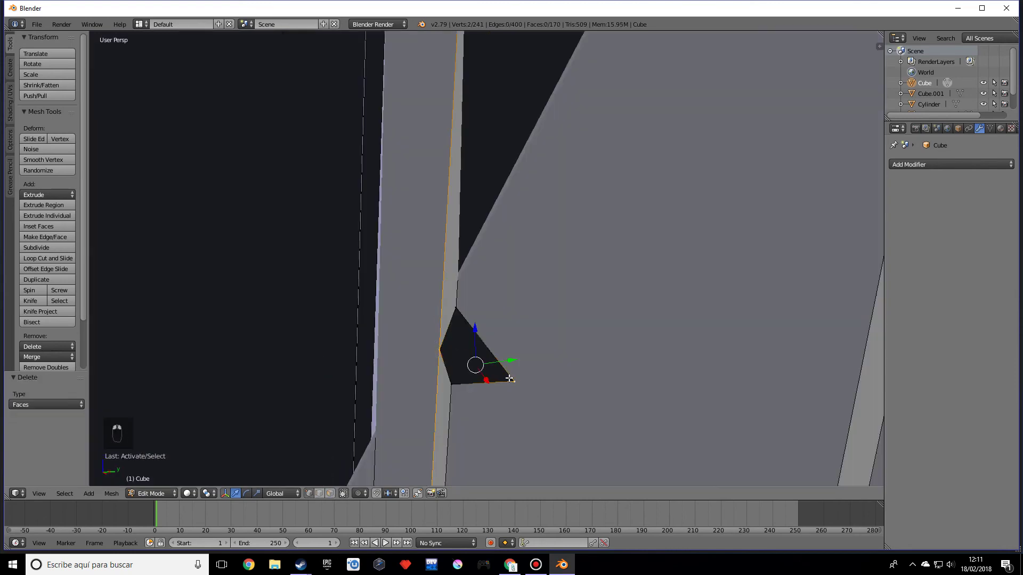
pyautogui.scroll(-3, 509, 378)
pyautogui.press('j')
pyautogui.hotkey('ctrl', 'z')
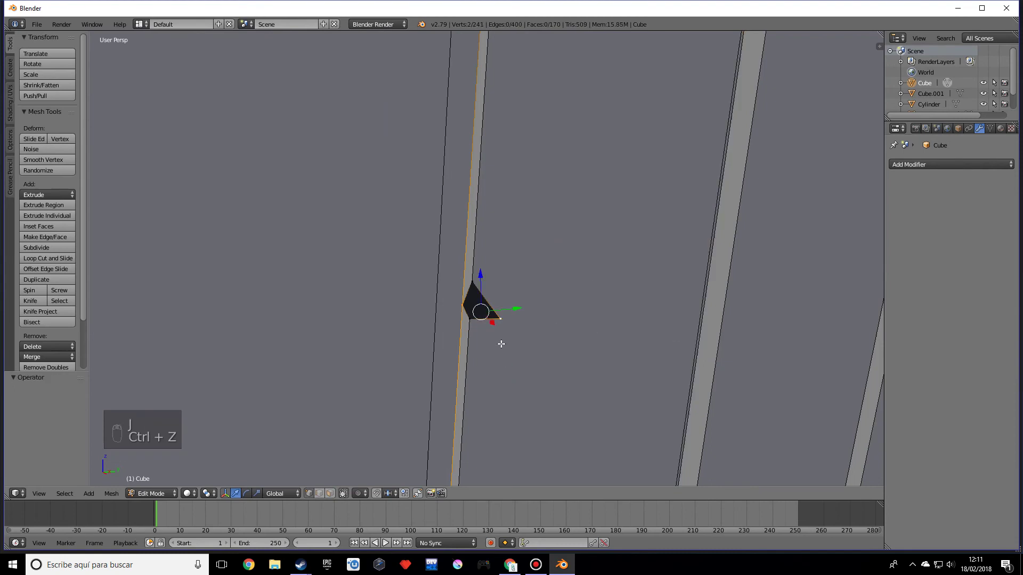
pyautogui.hotkey('ctrl', 'x')
pyautogui.hotkey('ctrl', 'z')
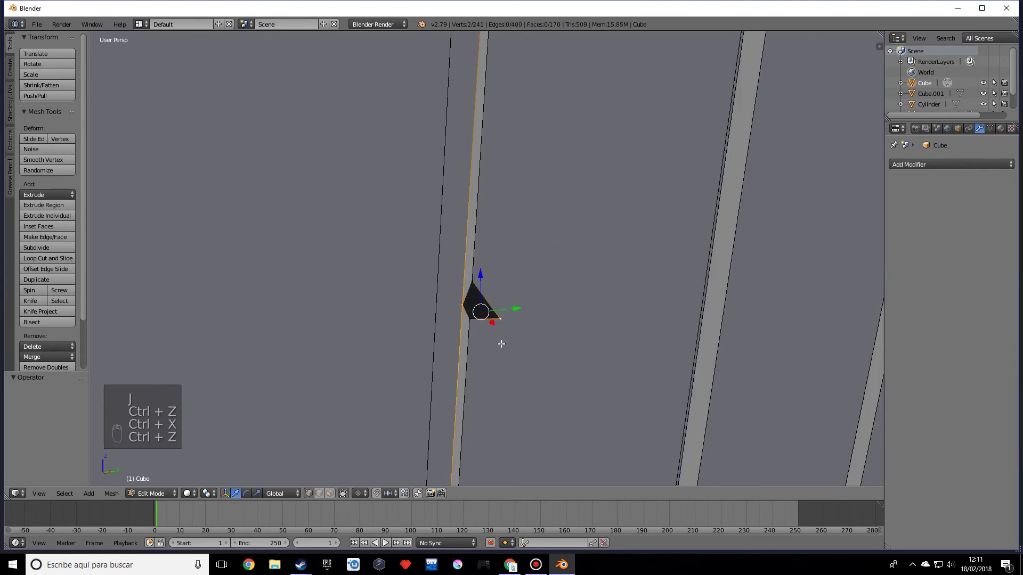
# Fill the notch corners with a new triangular face and return to Object Mode
pyautogui.press('f')
pyautogui.press('f')
pyautogui.rightClick(477, 284)
pyautogui.press('f')
pyautogui.press('Tab')
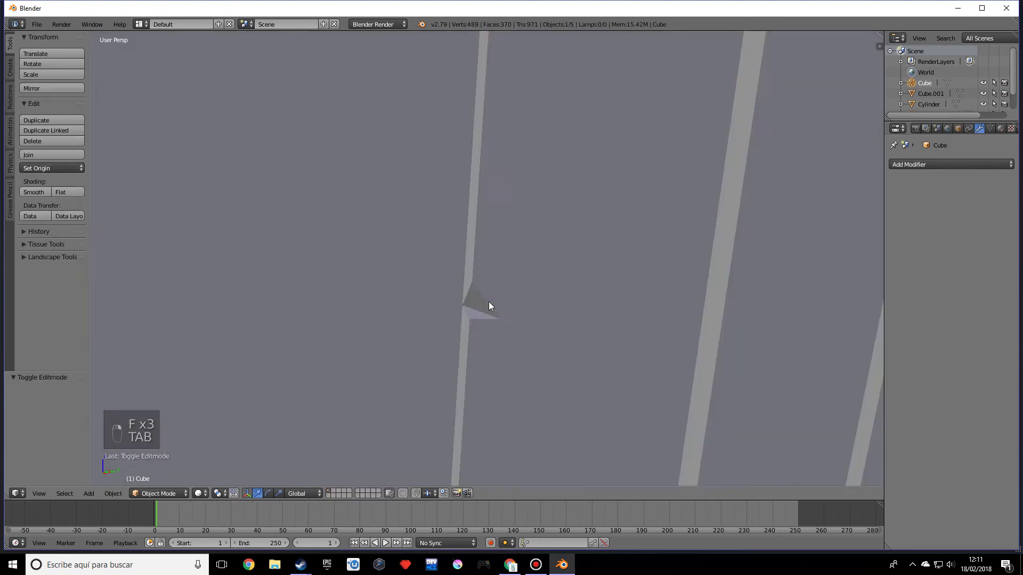
pyautogui.scroll(-5, 488, 302)
pyautogui.scroll(-4, 501, 304)
pyautogui.scroll(4, 515, 301)
pyautogui.scroll(-4, 515, 302)
# In Edit Mode, knife-cut a small triangle into the plank's edge
pyautogui.scroll(3, 516, 305)
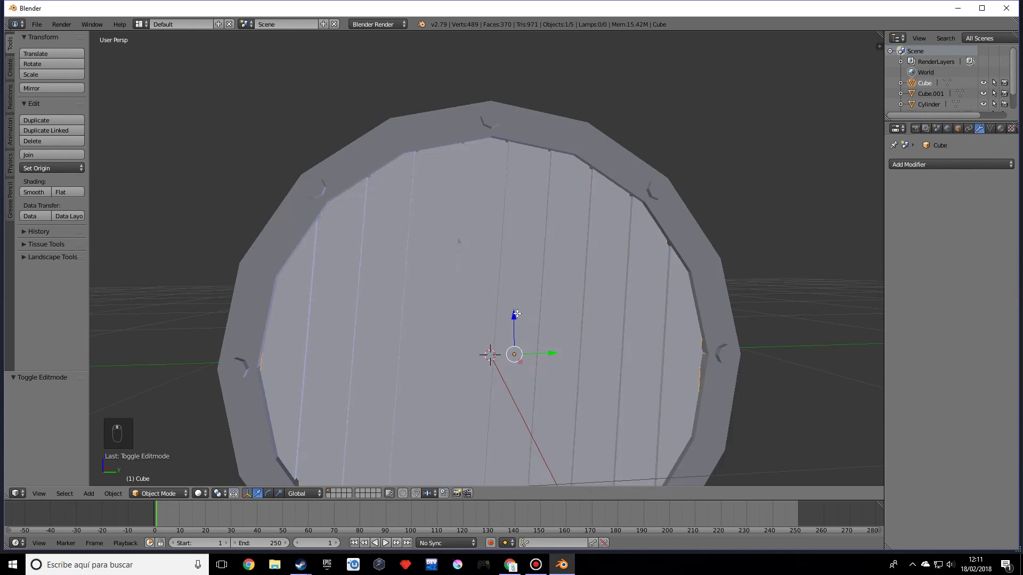
pyautogui.press('Tab')
pyautogui.scroll(6, 465, 276)
pyautogui.moveTo(464, 276); pyautogui.dragTo(536, 278, button='middle')
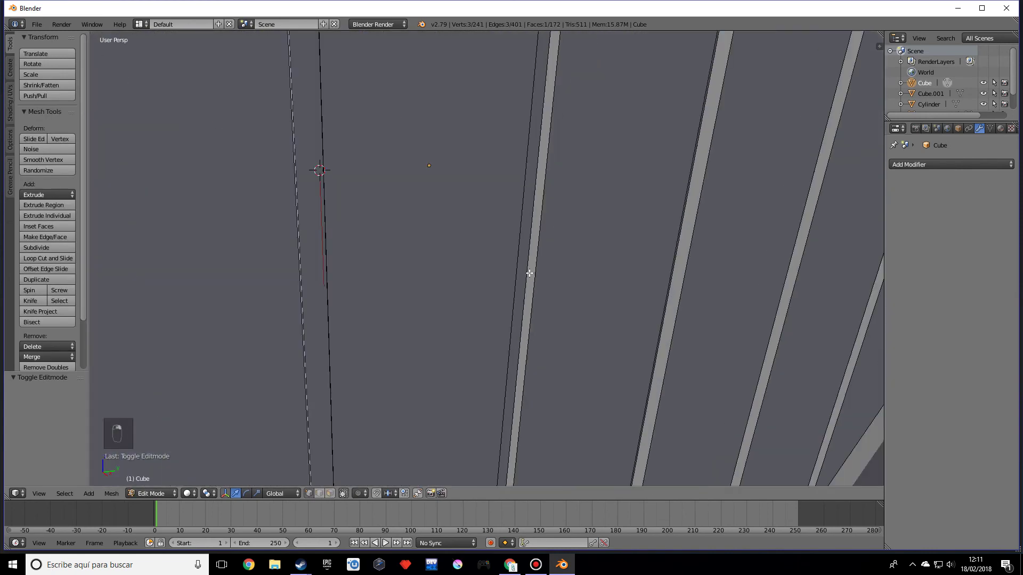
pyautogui.press('k')
pyautogui.click(527, 272)
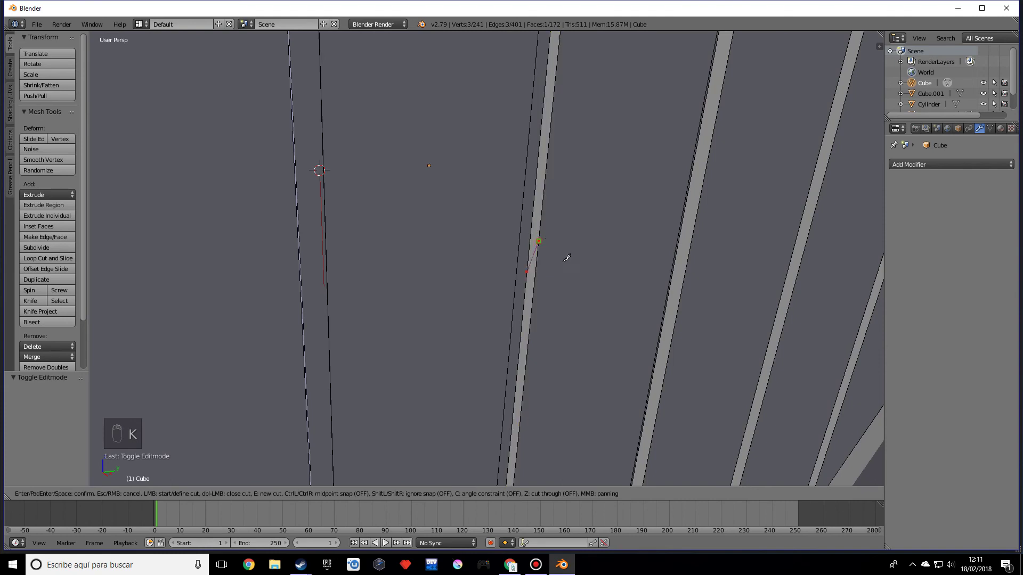
pyautogui.click(534, 287)
pyautogui.click(527, 271)
pyautogui.press('Return')
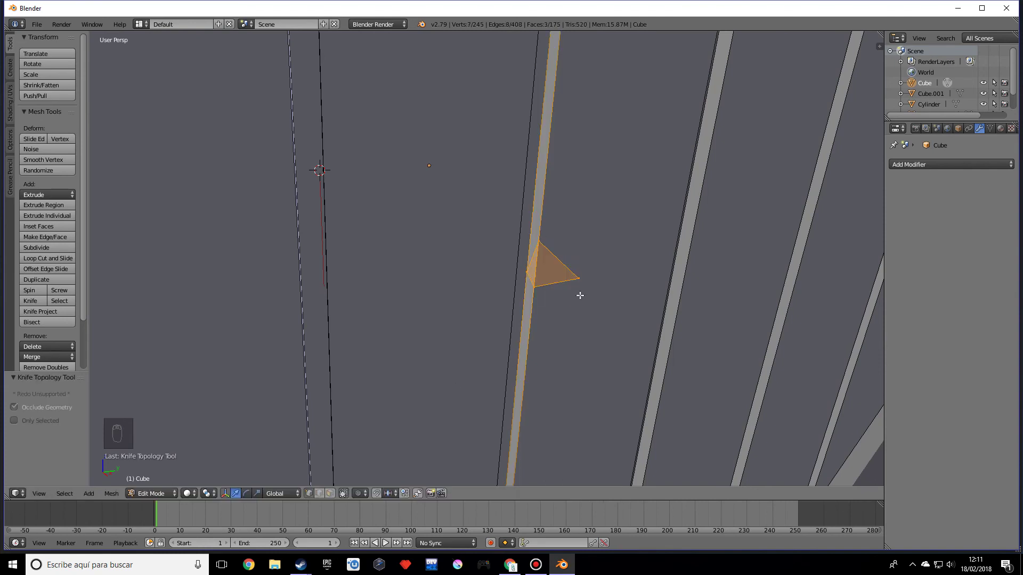
# Delete the cut triangle's face, then fill one inner side of the notch with a face
pyautogui.press('x')
pyautogui.click(438, 384)
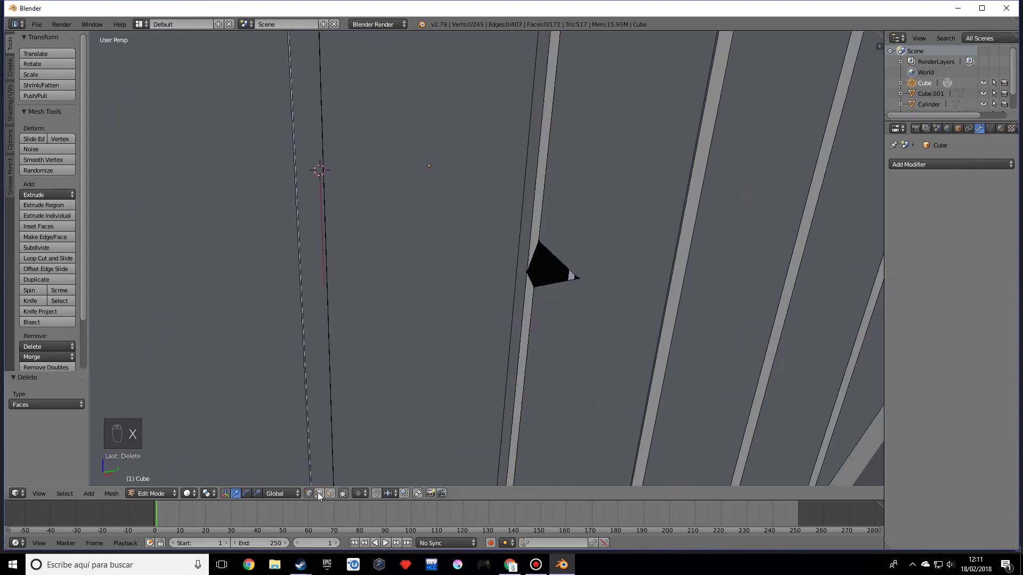
pyautogui.rightClick(553, 257)
pyautogui.scroll(-5, 538, 305)
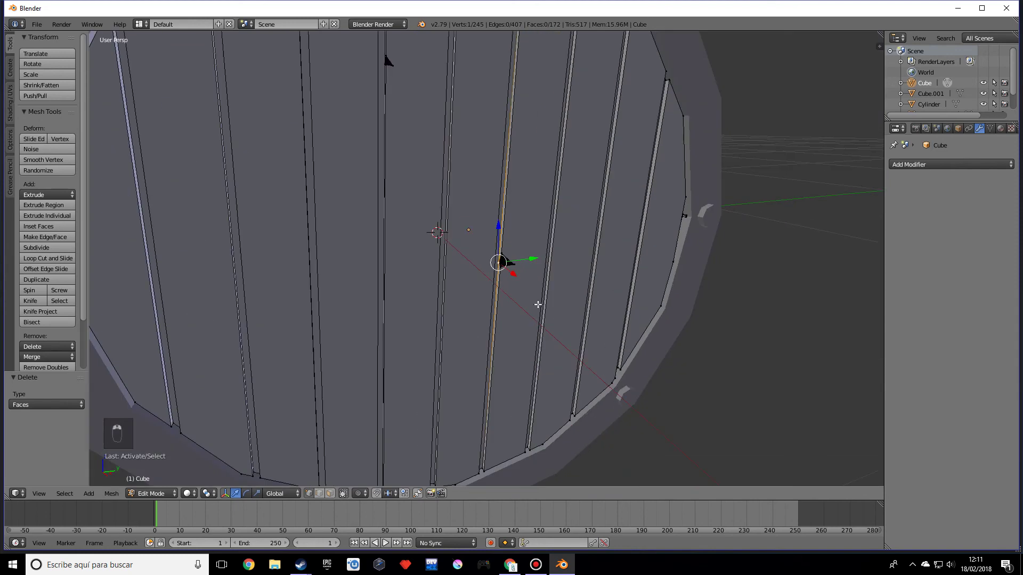
pyautogui.scroll(-2, 539, 318)
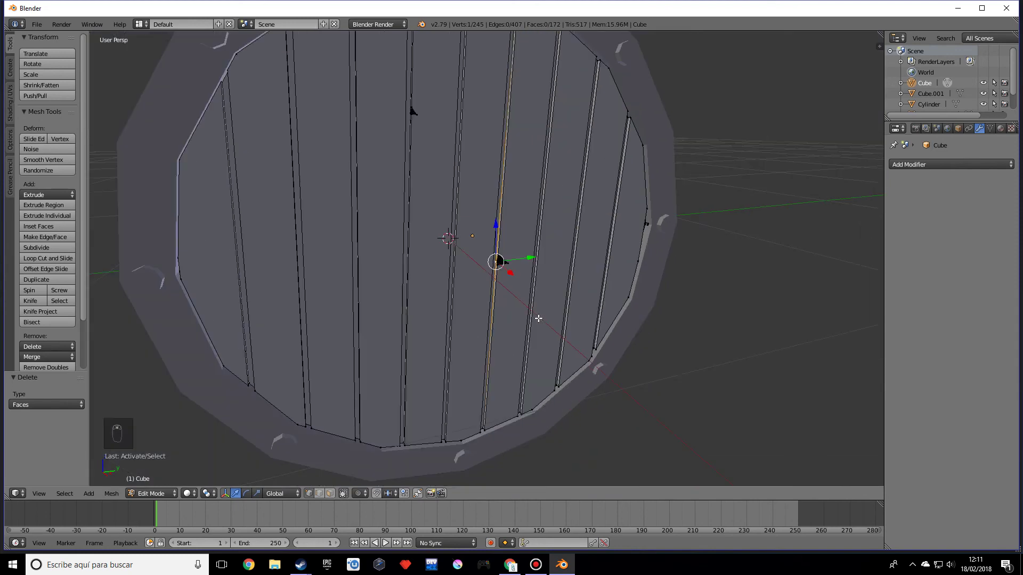
pyautogui.scroll(4, 538, 318)
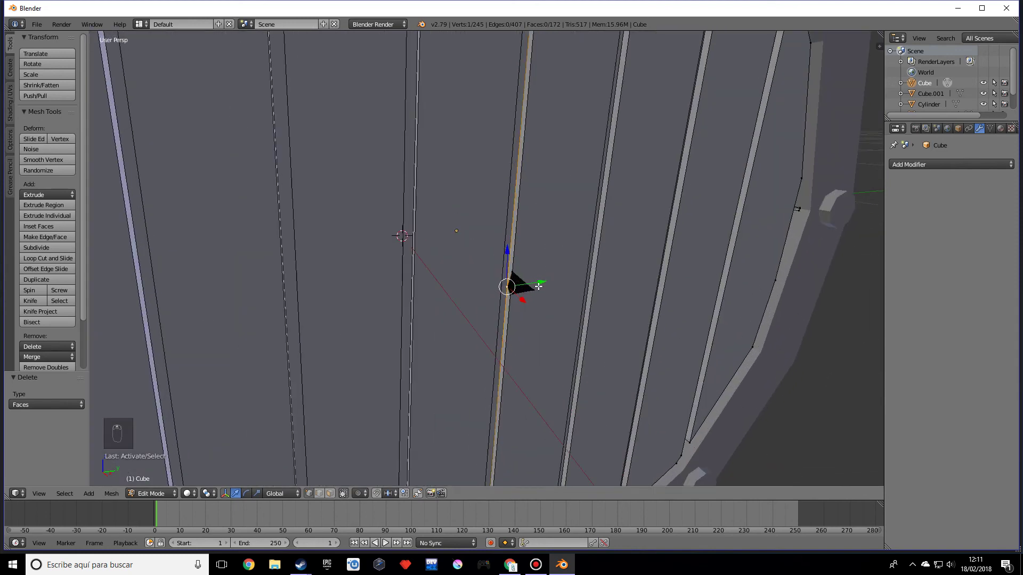
pyautogui.keyDown('shift'); pyautogui.rightClick(538, 287); pyautogui.keyUp('shift')
pyautogui.scroll(3, 535, 292)
pyautogui.keyDown('shift'); pyautogui.rightClick(532, 326); pyautogui.keyUp('shift')
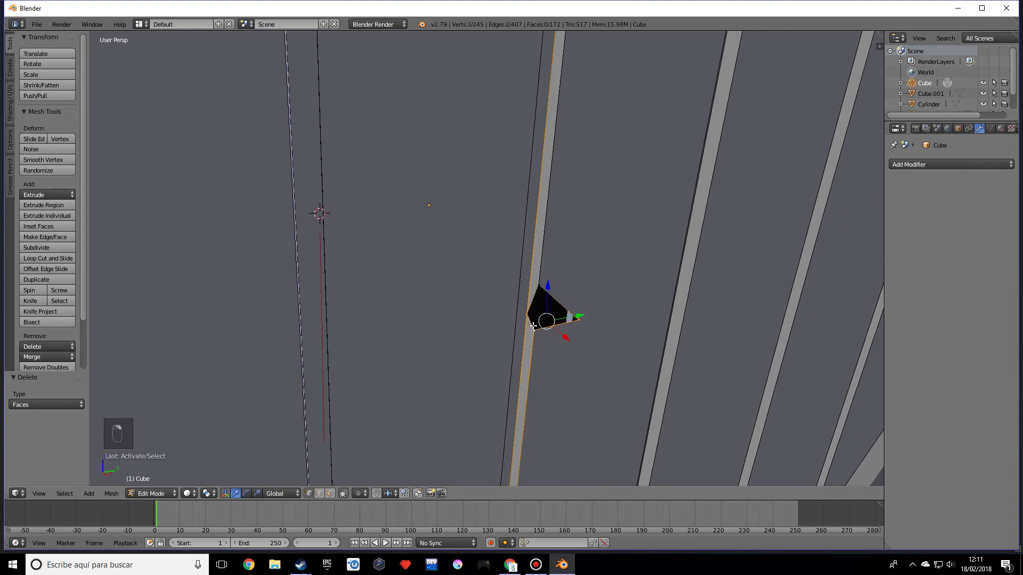
pyautogui.press('f')
pyautogui.press('f')
# Fill the notch's remaining triangular hole with a second face and return to Object Mode
pyautogui.press('Tab')
pyautogui.scroll(-8, 548, 304)
pyautogui.scroll(-1, 548, 301)
pyautogui.moveTo(548, 301); pyautogui.dragTo(527, 294, button='middle')
pyautogui.scroll(5, 454, 232)
pyautogui.moveTo(456, 236); pyautogui.dragTo(487, 300, button='middle')
pyautogui.press('Tab')
pyautogui.scroll(4, 428, 294)
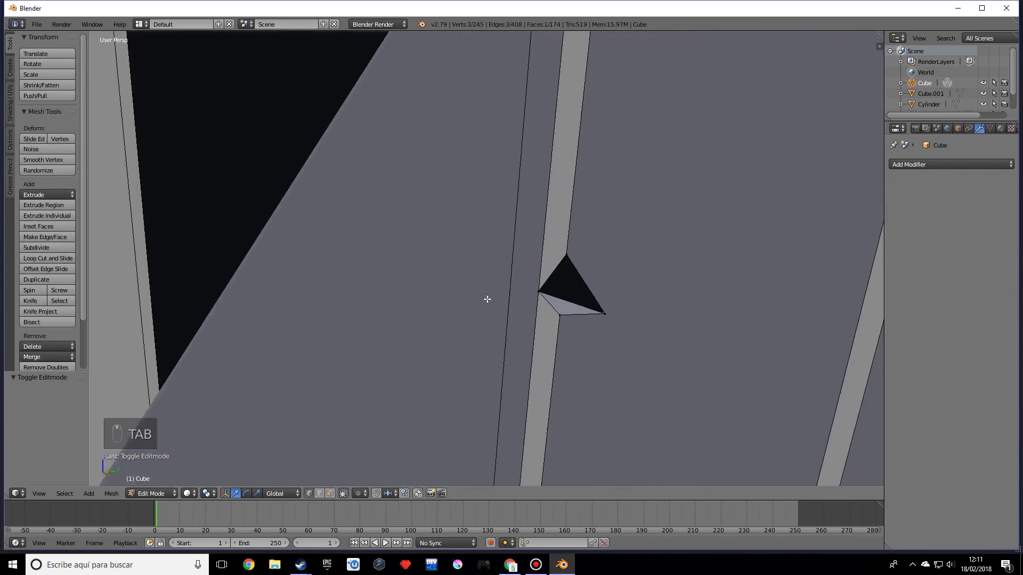
pyautogui.rightClick(544, 291)
pyautogui.keyDown('shift'); pyautogui.rightClick(602, 311); pyautogui.keyUp('shift')
pyautogui.keyDown('shift'); pyautogui.rightClick(577, 267); pyautogui.keyUp('shift')
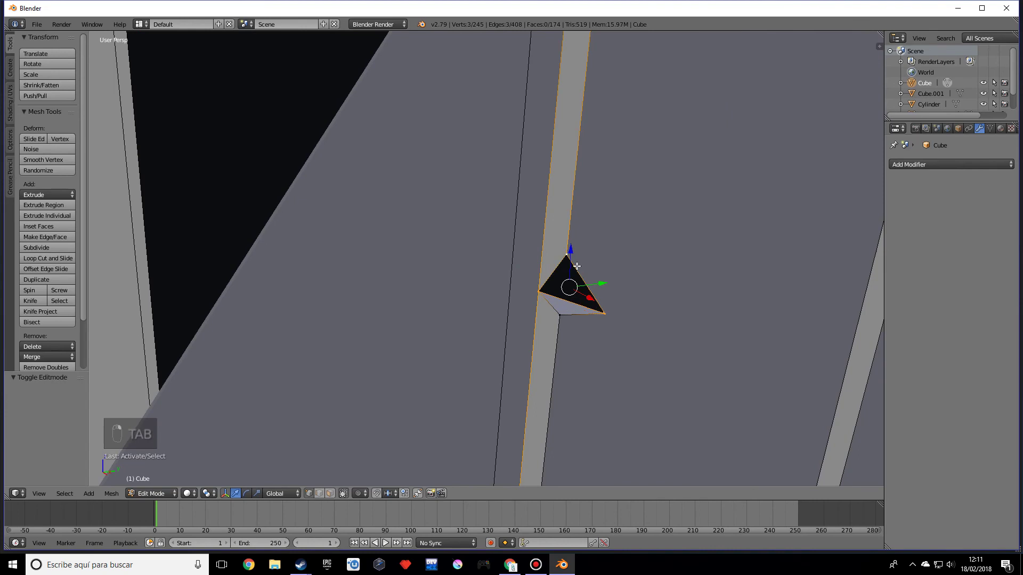
pyautogui.press('f')
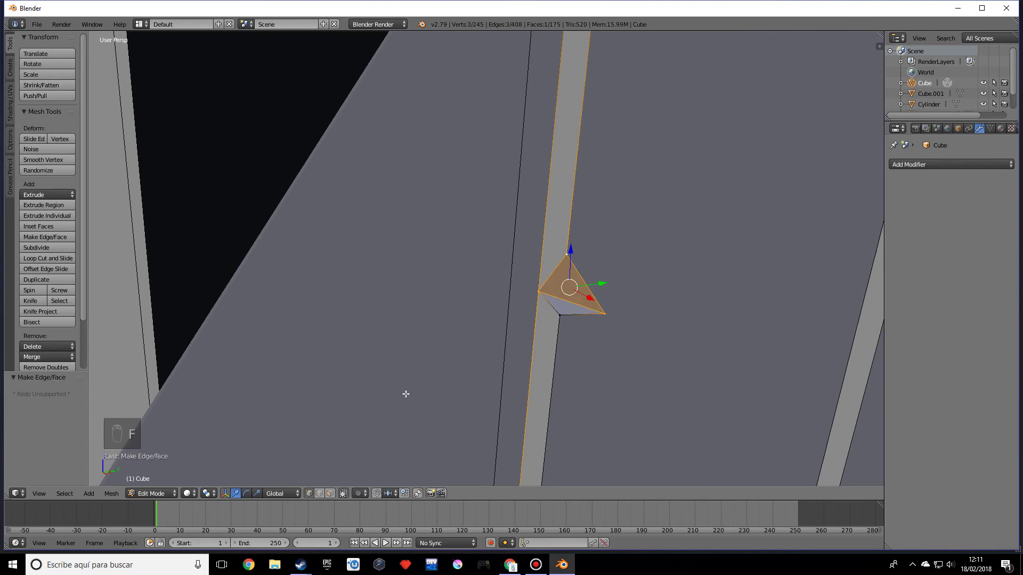
pyautogui.press('Tab')
pyautogui.scroll(-10, 441, 371)
pyautogui.scroll(2, 424, 343)
# In Edit Mode, knife a four-corner diamond cut into the plank's face
pyautogui.moveTo(441, 361); pyautogui.dragTo(419, 346, button='middle')
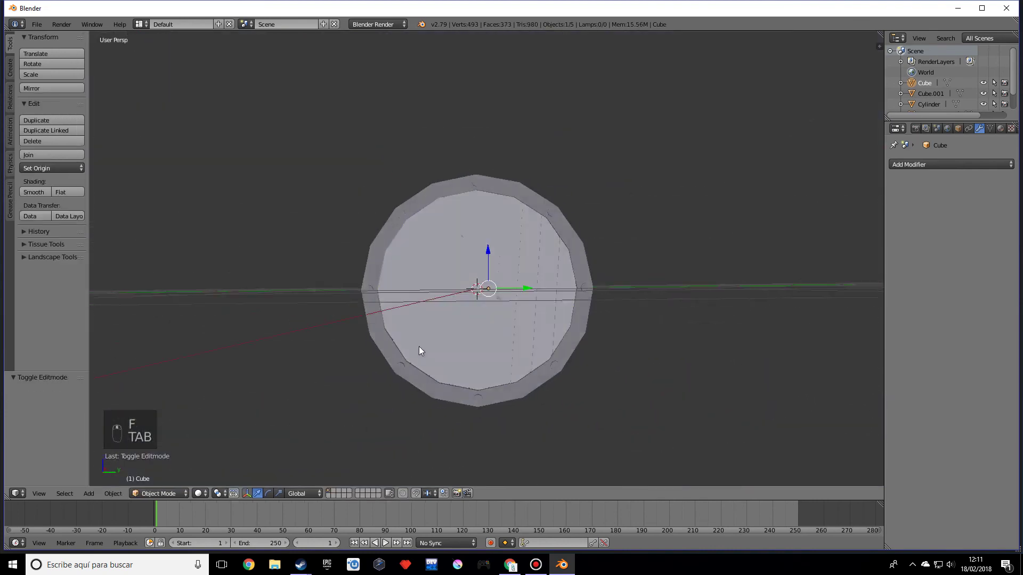
pyautogui.scroll(3, 413, 347)
pyautogui.scroll(3, 426, 354)
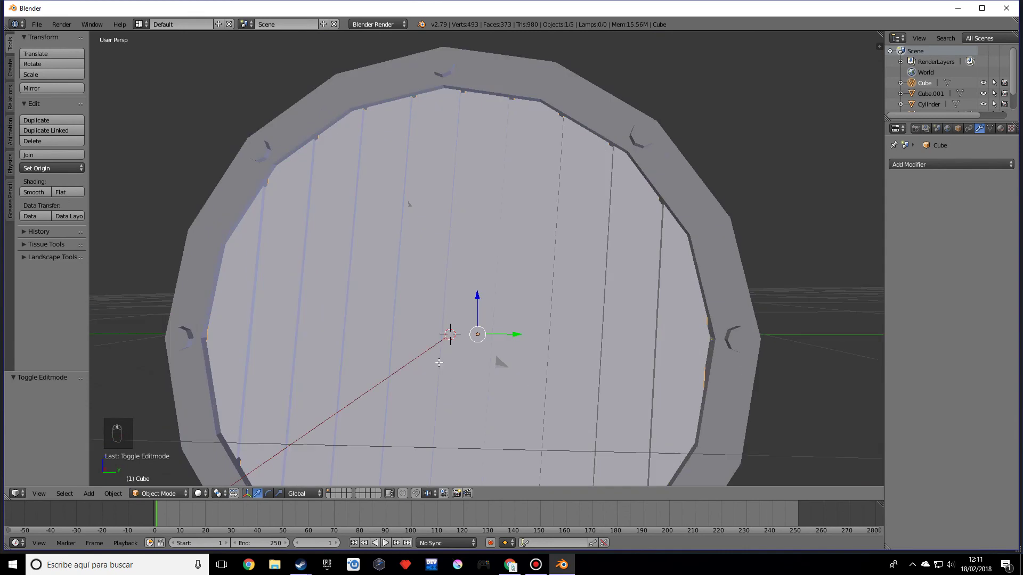
pyautogui.press('Tab')
pyautogui.scroll(-4, 494, 351)
pyautogui.scroll(8, 540, 313)
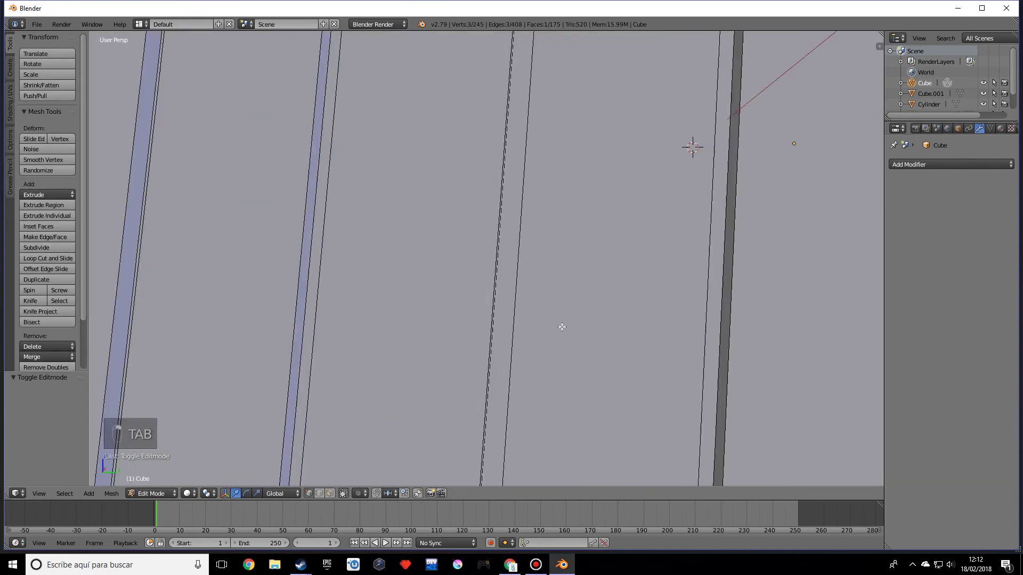
pyautogui.moveTo(561, 327); pyautogui.dragTo(528, 334, button='middle')
pyautogui.press('k')
pyautogui.click(437, 348)
pyautogui.click(477, 319)
pyautogui.click(506, 356)
pyautogui.click(467, 373)
pyautogui.click(437, 348)
pyautogui.press('Return')
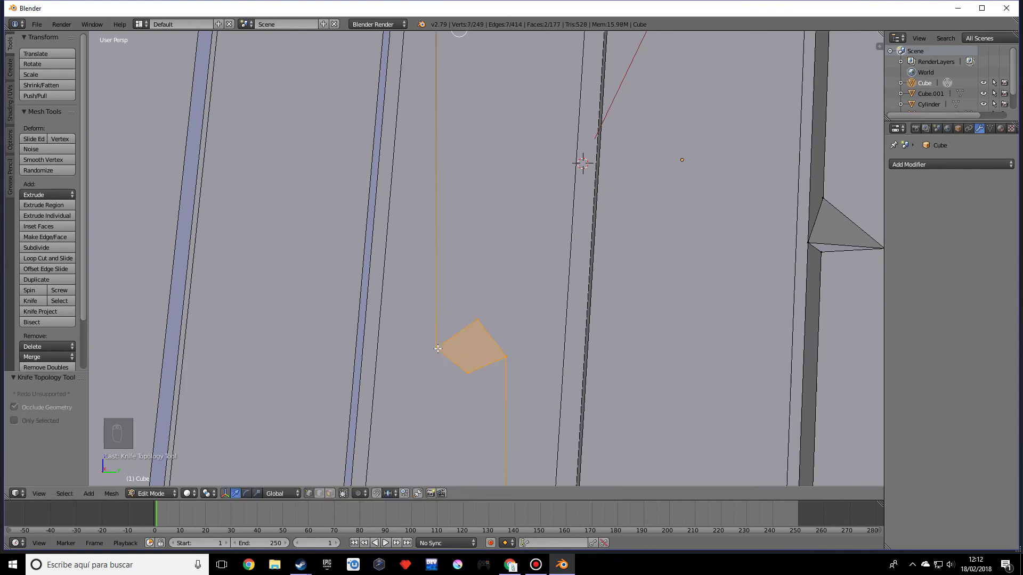
# Split the diamond into triangles by joining its opposite corners with J
pyautogui.scroll(-5, 452, 374)
pyautogui.scroll(8, 453, 377)
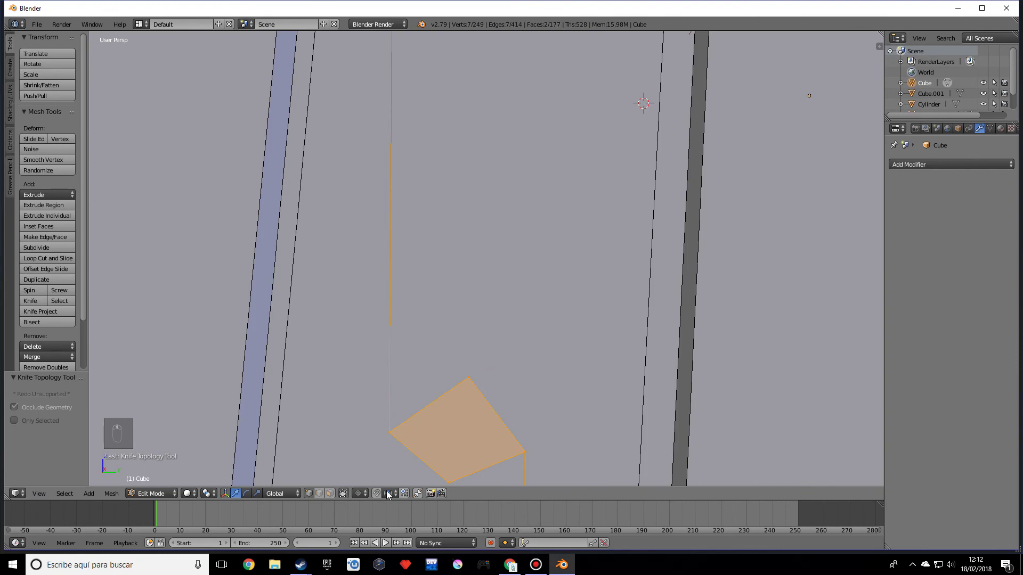
pyautogui.click(331, 492)
pyautogui.scroll(-5, 429, 394)
pyautogui.scroll(5, 434, 390)
pyautogui.keyDown('shift'); pyautogui.moveTo(482, 453); pyautogui.dragTo(424, 349, button='middle'); pyautogui.keyUp('shift')
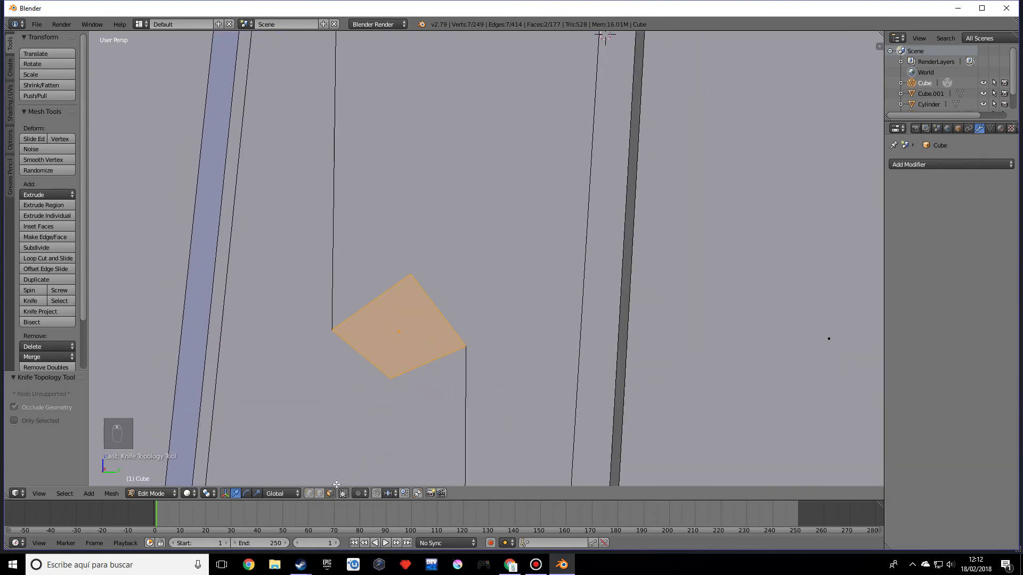
pyautogui.click(309, 493)
pyautogui.rightClick(412, 273)
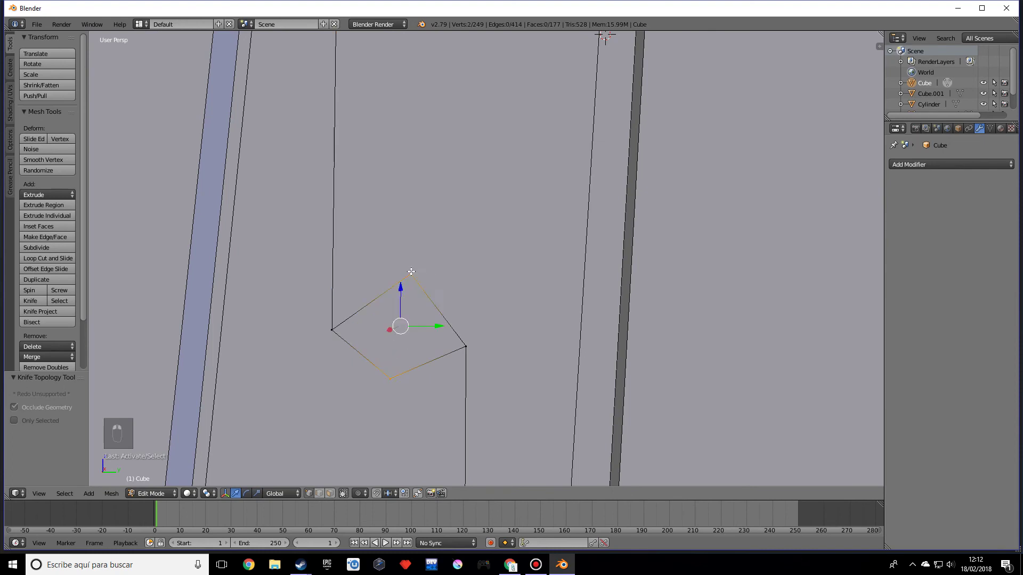
pyautogui.press('j')
pyautogui.rightClick(465, 347)
pyautogui.keyDown('shift'); pyautogui.rightClick(342, 324); pyautogui.keyUp('shift')
pyautogui.press('j')
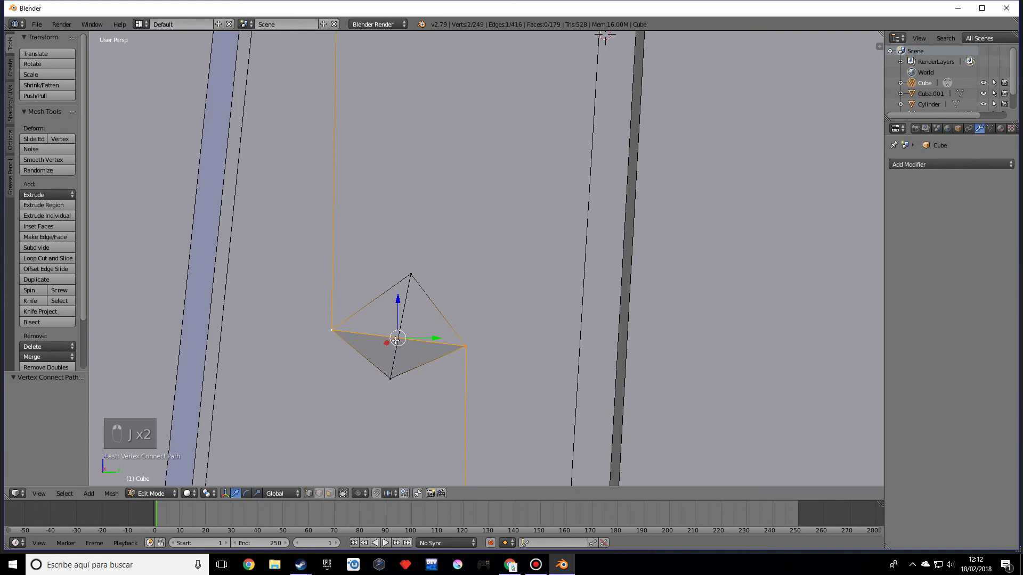
# Delete the diamond's two upper triangle faces to open the chip
pyautogui.scroll(-6, 407, 340)
pyautogui.scroll(5, 383, 370)
pyautogui.scroll(-5, 425, 319)
pyautogui.scroll(2, 425, 327)
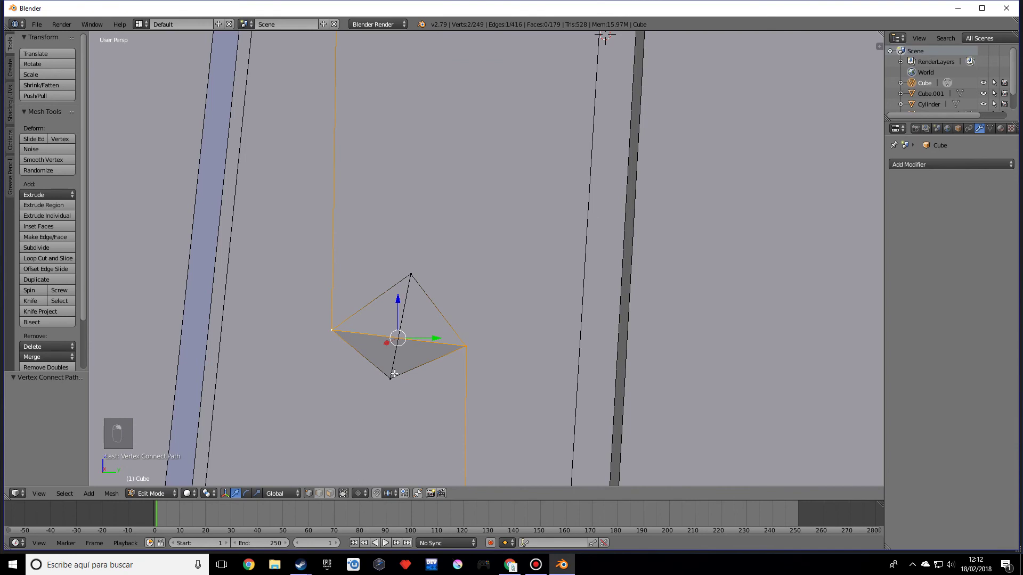
pyautogui.click(330, 493)
pyautogui.rightClick(400, 353)
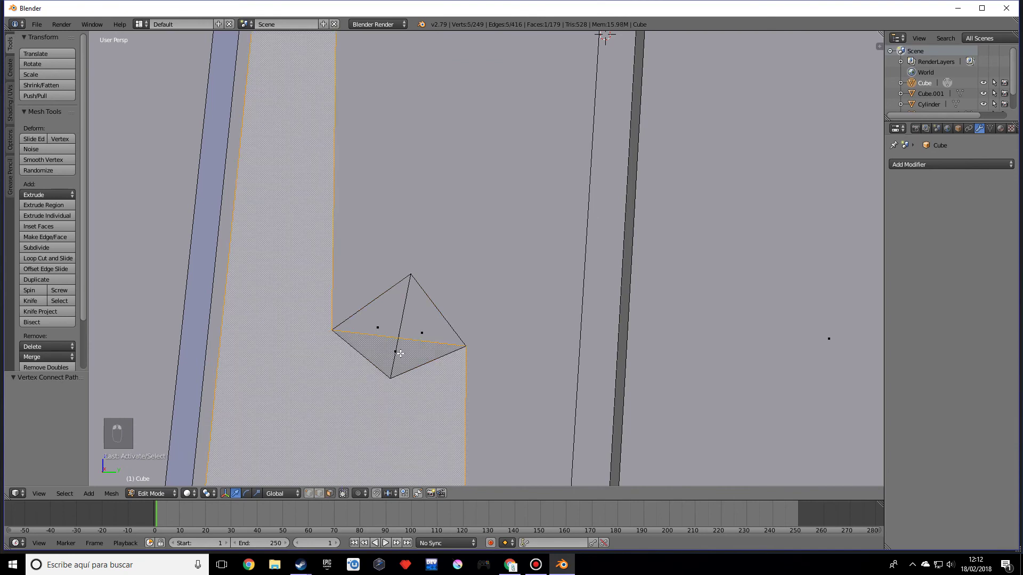
pyautogui.rightClick(421, 328)
pyautogui.rightClick(378, 321)
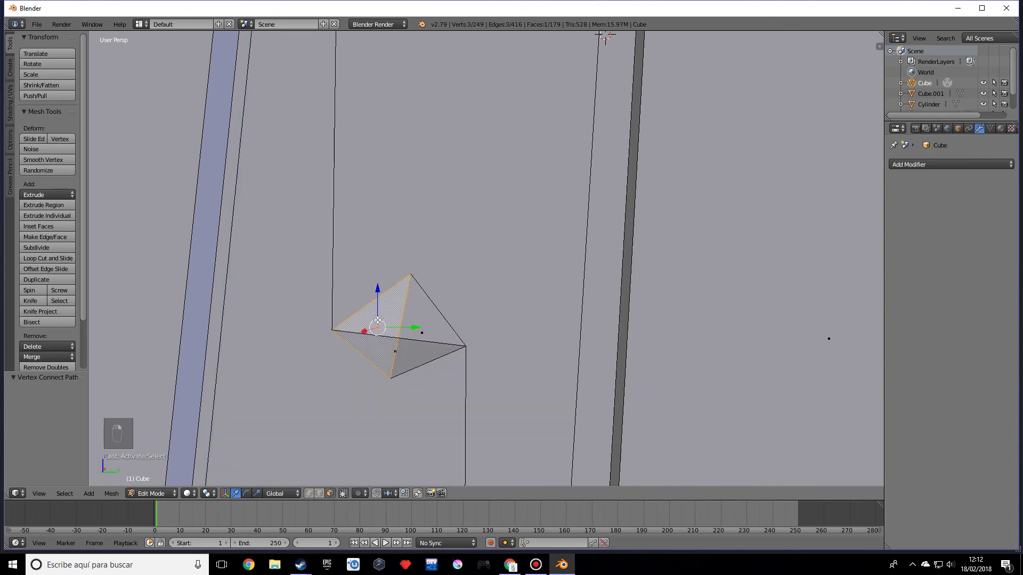
pyautogui.keyDown('shift'); pyautogui.rightClick(415, 323); pyautogui.keyUp('shift')
pyautogui.press('x')
pyautogui.click(419, 326)
# Delete the diamond's two lower edges beside the hole
pyautogui.rightClick(396, 354)
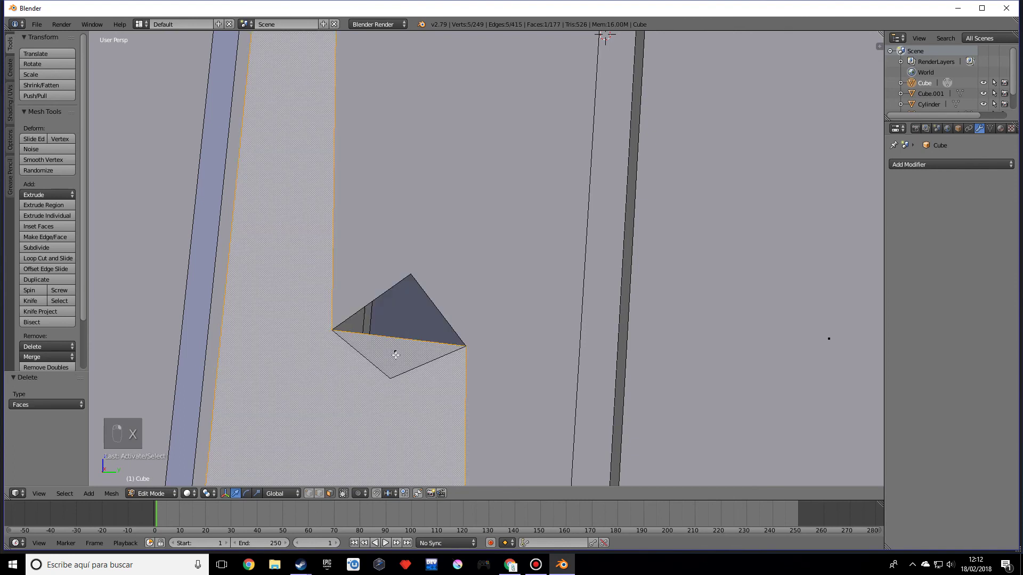
pyautogui.scroll(-4, 400, 347)
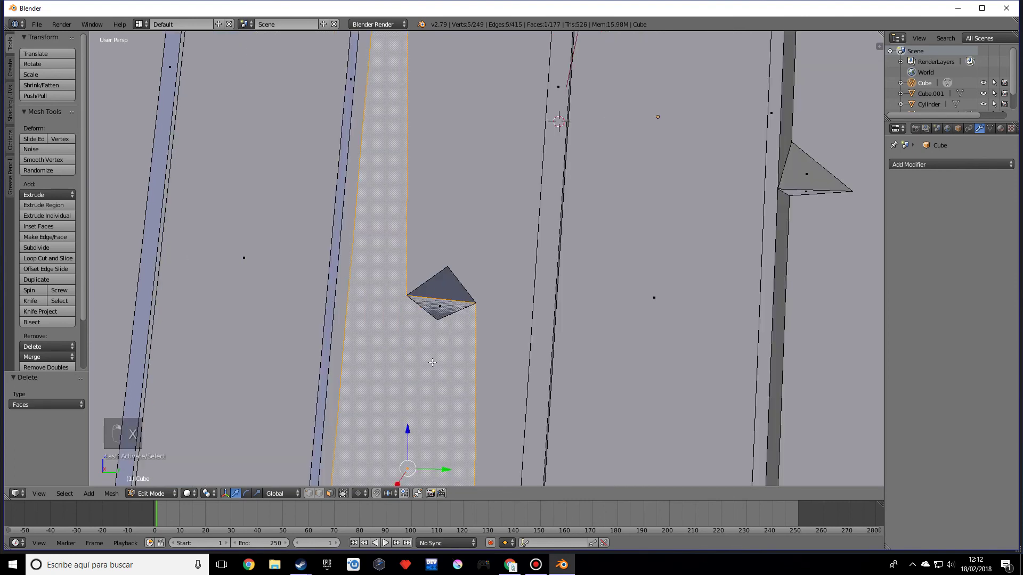
pyautogui.rightClick(487, 247)
pyautogui.scroll(3, 450, 302)
pyautogui.rightClick(400, 389)
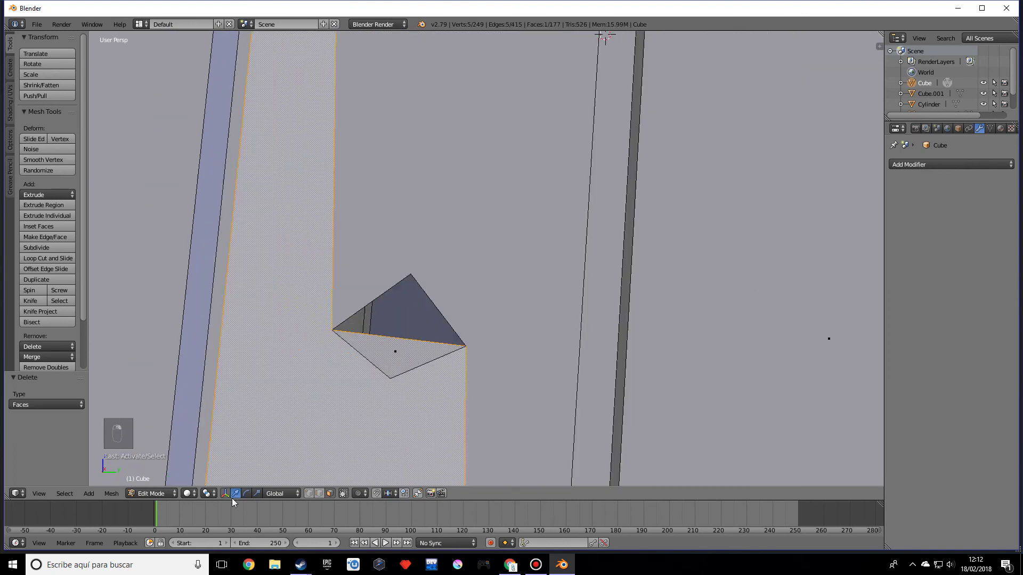
pyautogui.rightClick(414, 362)
pyautogui.keyDown('shift'); pyautogui.rightClick(381, 365); pyautogui.keyUp('shift')
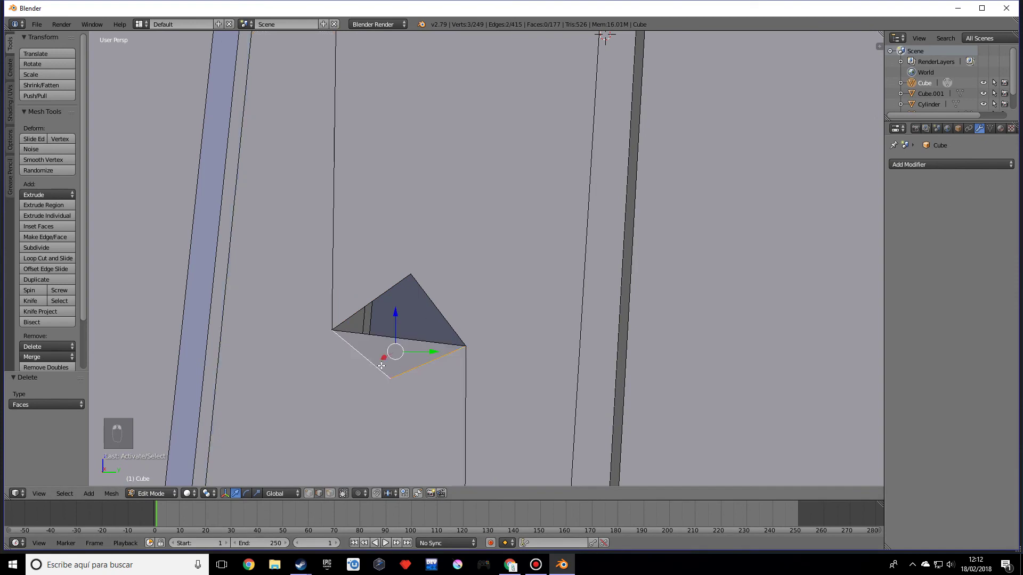
pyautogui.press('x')
pyautogui.click(388, 357)
# Add a centred loop cut across the notch edge between the triangle's vertices
pyautogui.rightClick(402, 343)
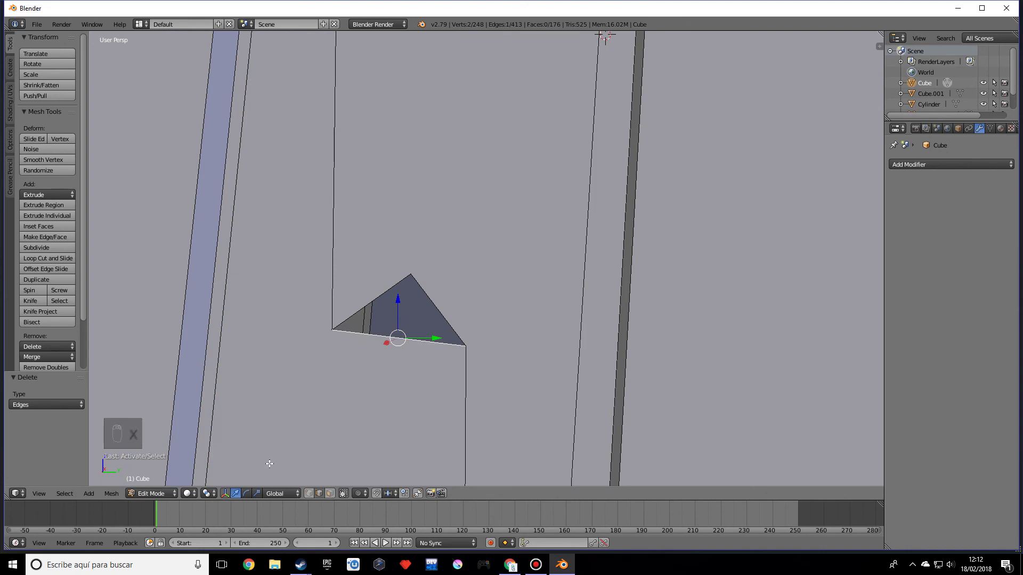
pyautogui.click(308, 514)
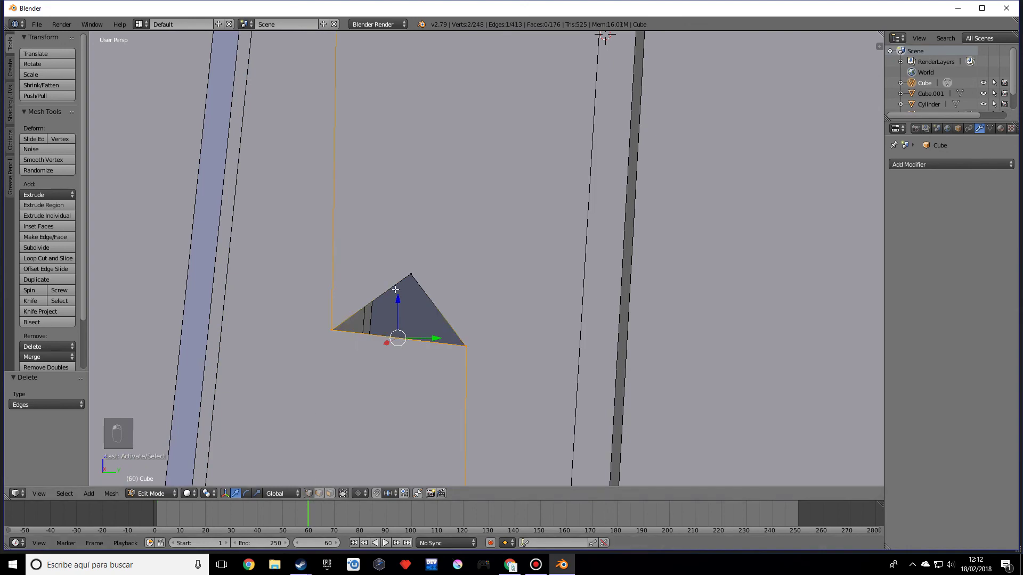
pyautogui.rightClick(412, 276)
pyautogui.keyDown('shift'); pyautogui.rightClick(469, 348); pyautogui.keyUp('shift')
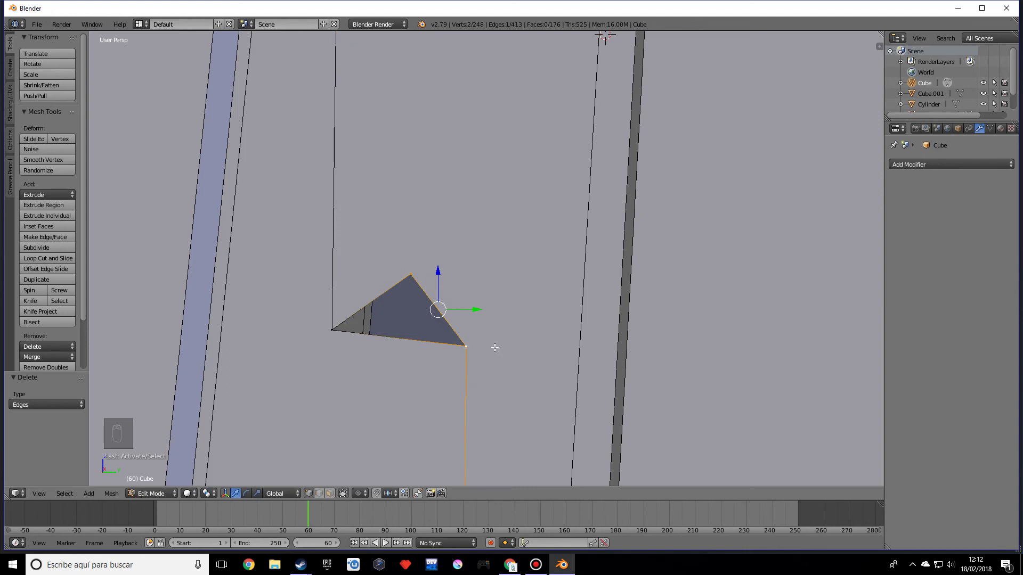
pyautogui.hotkey('ctrl', 'r')
pyautogui.click(432, 312)
pyautogui.rightClick(432, 311)
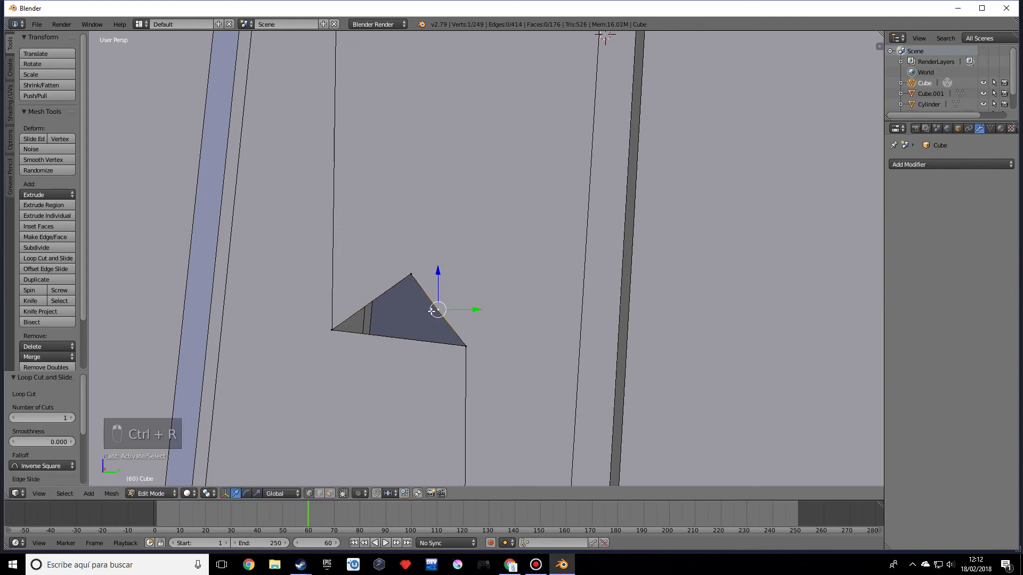
pyautogui.click(471, 311)
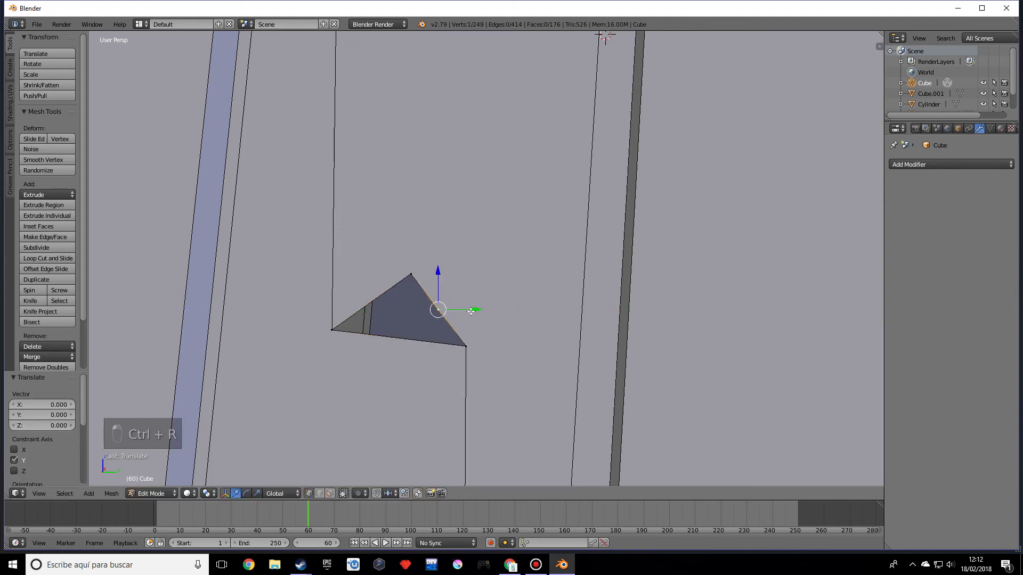
# Extrude the new vertex along Y and fill a small triangle face from it
pyautogui.press('e')
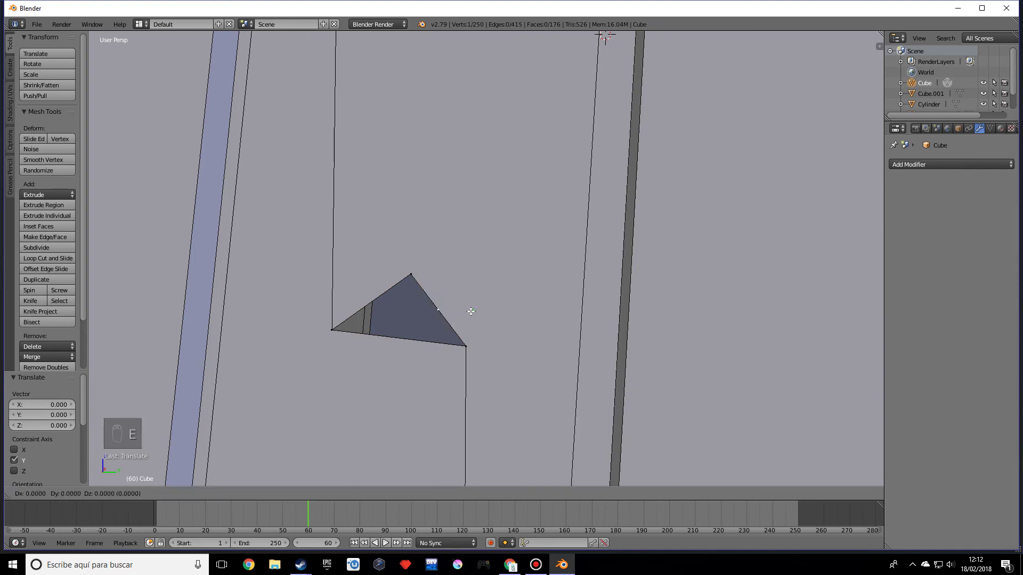
pyautogui.press('x')
pyautogui.press('y')
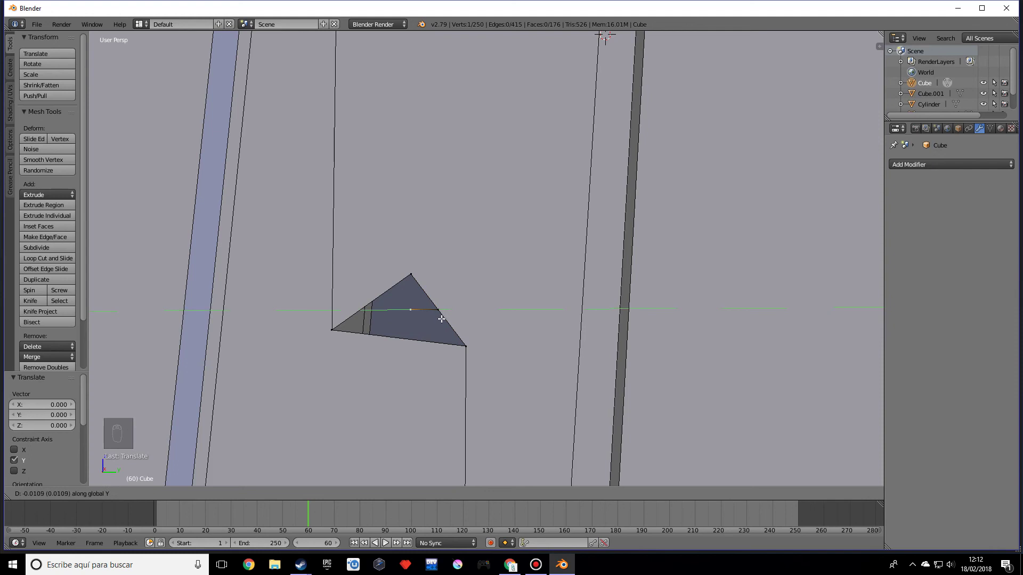
pyautogui.click(436, 320)
pyautogui.keyDown('shift'); pyautogui.rightClick(416, 288); pyautogui.keyUp('shift')
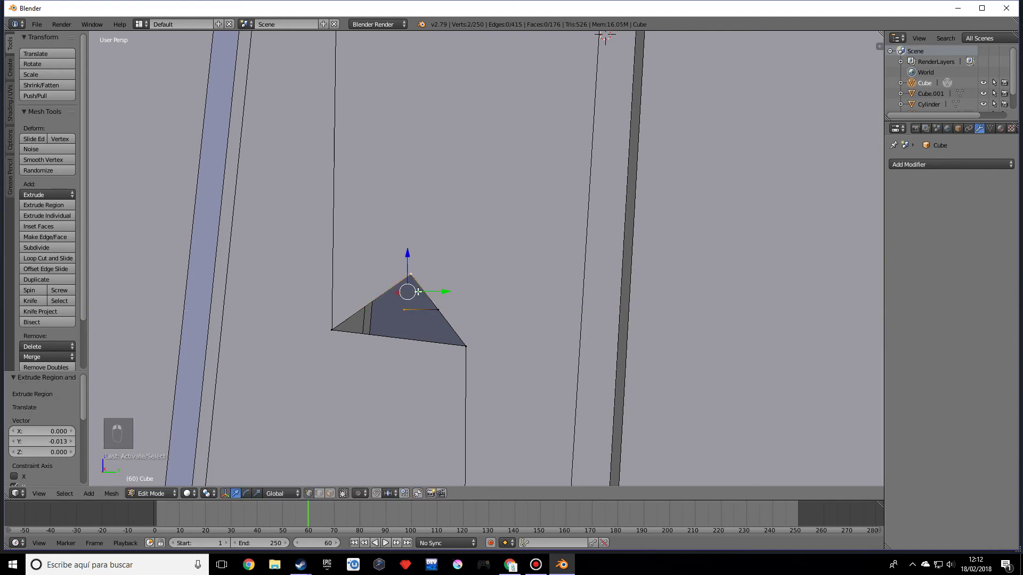
pyautogui.press('f')
pyautogui.keyDown('shift'); pyautogui.rightClick(436, 310); pyautogui.keyUp('shift')
pyautogui.press('f')
# Fill the notch's remaining sides with more triangle faces
pyautogui.rightClick(408, 315)
pyautogui.keyDown('shift'); pyautogui.rightClick(460, 345); pyautogui.keyUp('shift')
pyautogui.keyDown('shift'); pyautogui.rightClick(433, 302); pyautogui.keyUp('shift')
pyautogui.press('f')
pyautogui.rightClick(406, 311)
pyautogui.keyDown('shift'); pyautogui.rightClick(346, 330); pyautogui.keyUp('shift')
pyautogui.press('f')
pyautogui.keyDown('shift'); pyautogui.rightClick(459, 340); pyautogui.keyUp('shift')
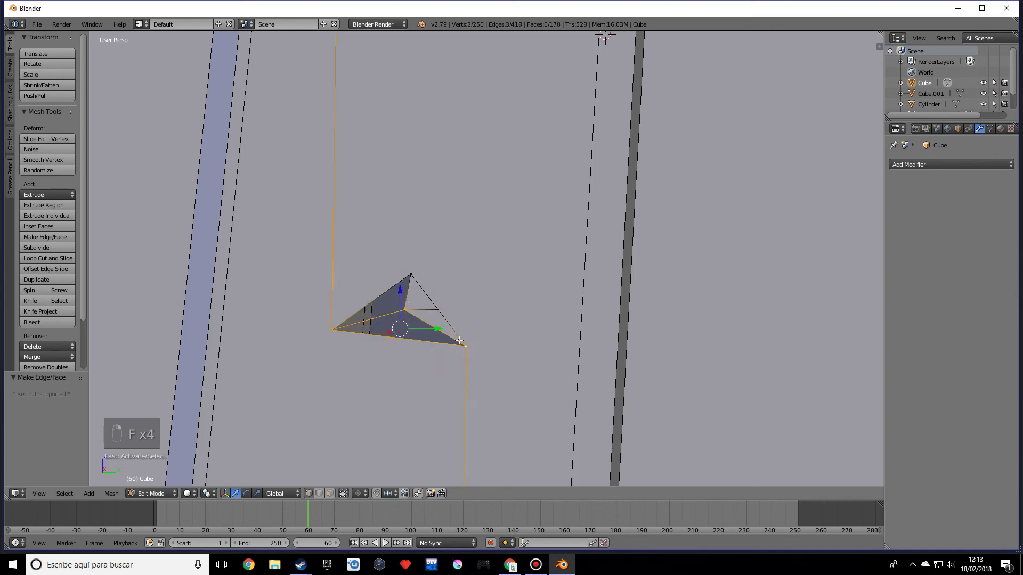
pyautogui.press('f')
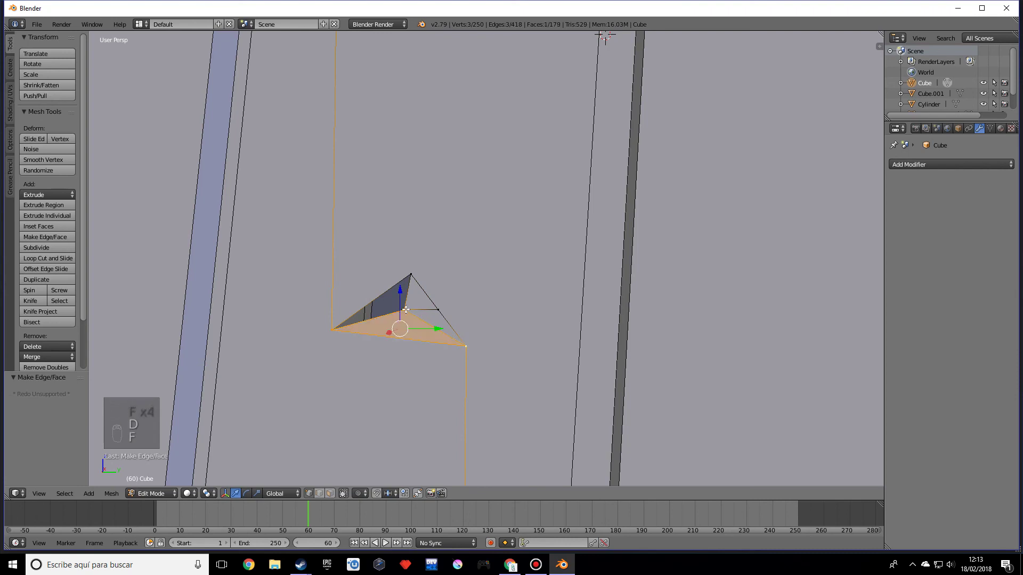
pyautogui.rightClick(411, 274)
pyautogui.press('f')
pyautogui.press('f')
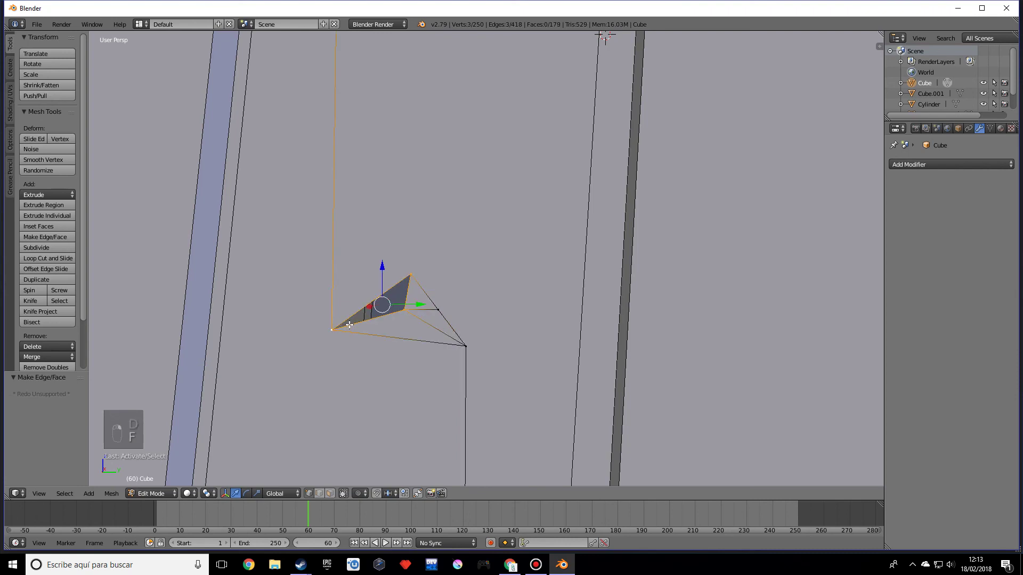
# Return to Object Mode and orbit to view the whole shield
pyautogui.moveTo(407, 316)
pyautogui.mouseDown(button='middle')
pyautogui.moveTo(420, 343)
pyautogui.moveTo(316, 343)
pyautogui.mouseUp(button='middle')
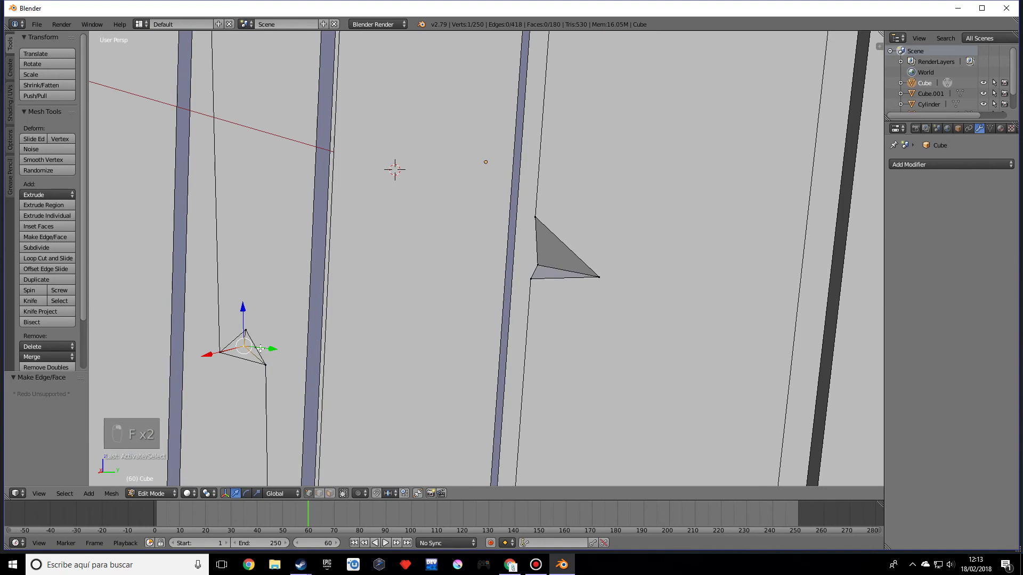
pyautogui.press('Tab')
pyautogui.moveTo(222, 362)
pyautogui.mouseDown(button='middle')
pyautogui.moveTo(453, 329)
pyautogui.moveTo(500, 304)
pyautogui.moveTo(595, 201)
pyautogui.mouseUp(button='middle')
pyautogui.scroll(-2, 598, 254)
pyautogui.scroll(4, 590, 267)
pyautogui.moveTo(589, 267); pyautogui.dragTo(529, 292, button='middle')
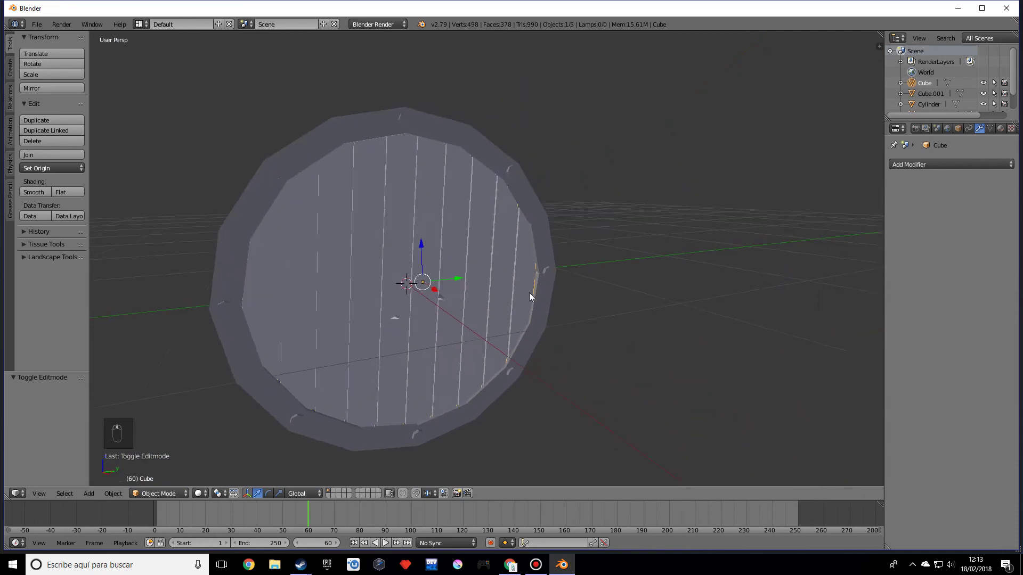
# Select all of the rim Cylinder's mesh in Edit Mode and run Remove Doubles
pyautogui.scroll(5, 608, 332)
pyautogui.rightClick(608, 332)
pyautogui.press('Tab')
pyautogui.moveTo(612, 341); pyautogui.dragTo(520, 243, button='middle')
pyautogui.scroll(2, 645, 375)
pyautogui.scroll(-7, 496, 217)
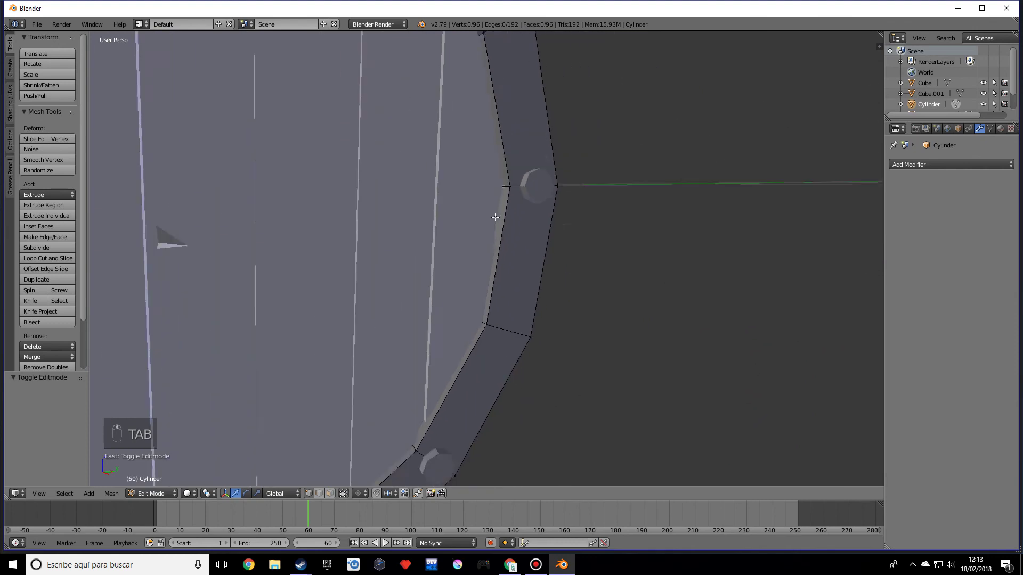
pyautogui.press('a')
pyautogui.press('a')
pyautogui.press('a')
pyautogui.press('a')
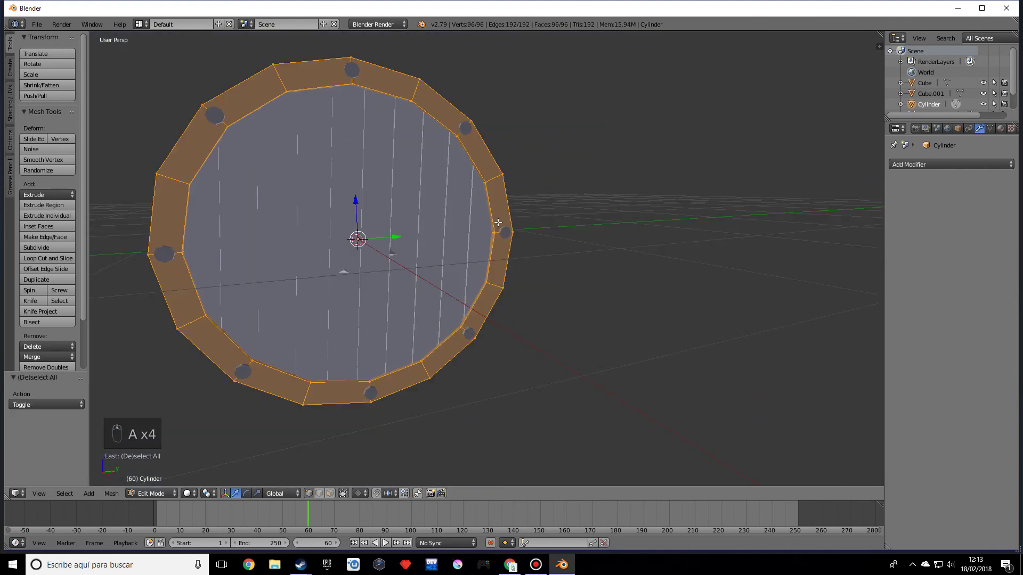
pyautogui.press('space')
pyautogui.press('Return')
pyautogui.moveTo(537, 215); pyautogui.dragTo(523, 245, button='middle')
pyautogui.scroll(8, 559, 230)
pyautogui.scroll(4, 523, 245)
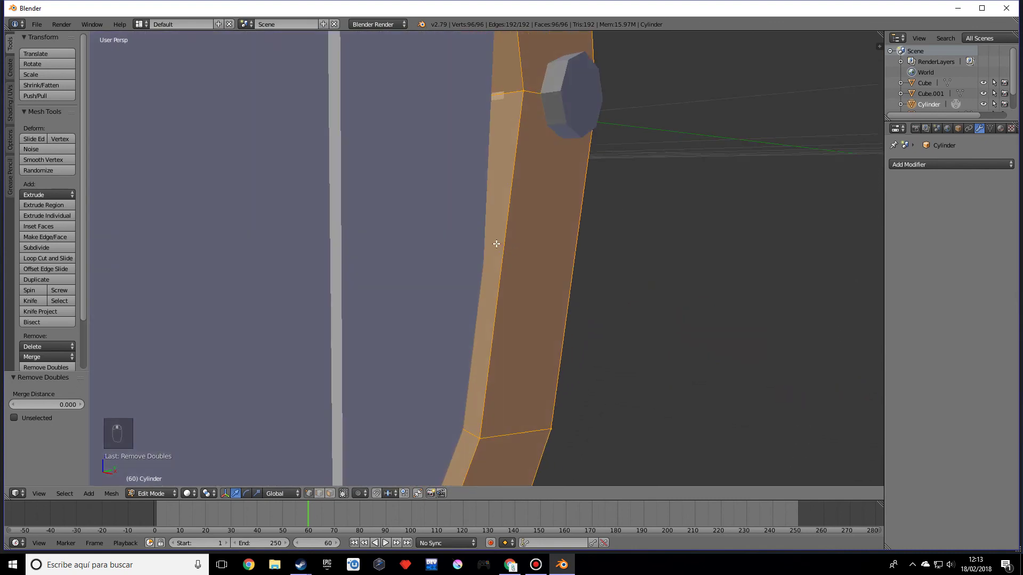
# Knife a small diamond-shaped cut into the rim beside a bolt
pyautogui.press('k')
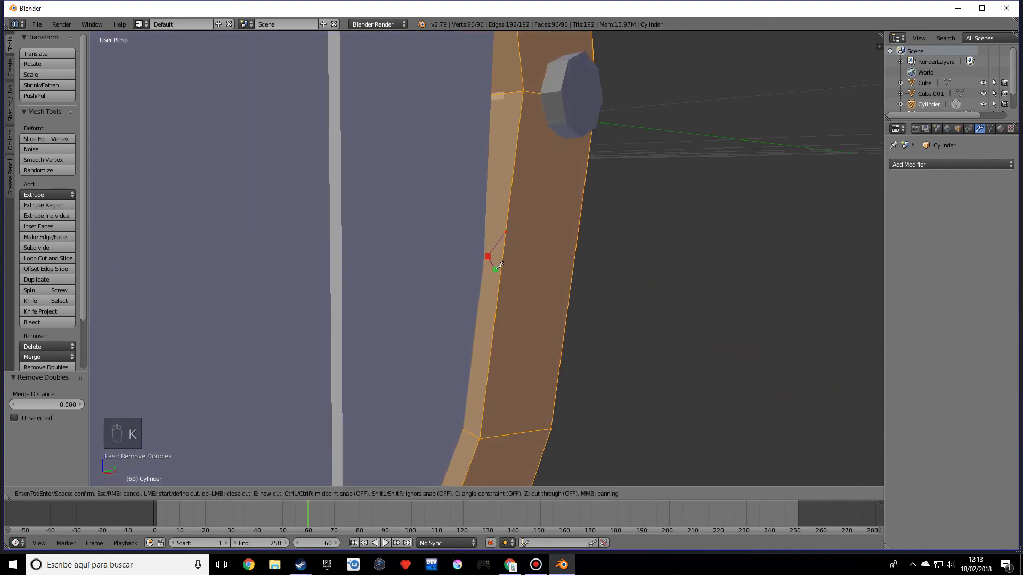
pyautogui.press('Escape')
pyautogui.moveTo(516, 265); pyautogui.dragTo(455, 241, button='middle')
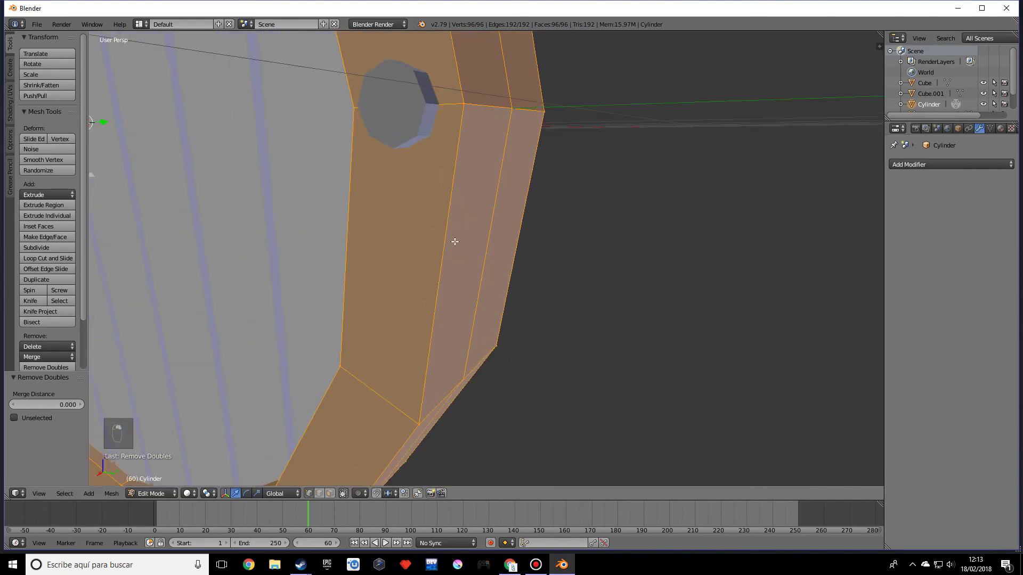
pyautogui.press('k')
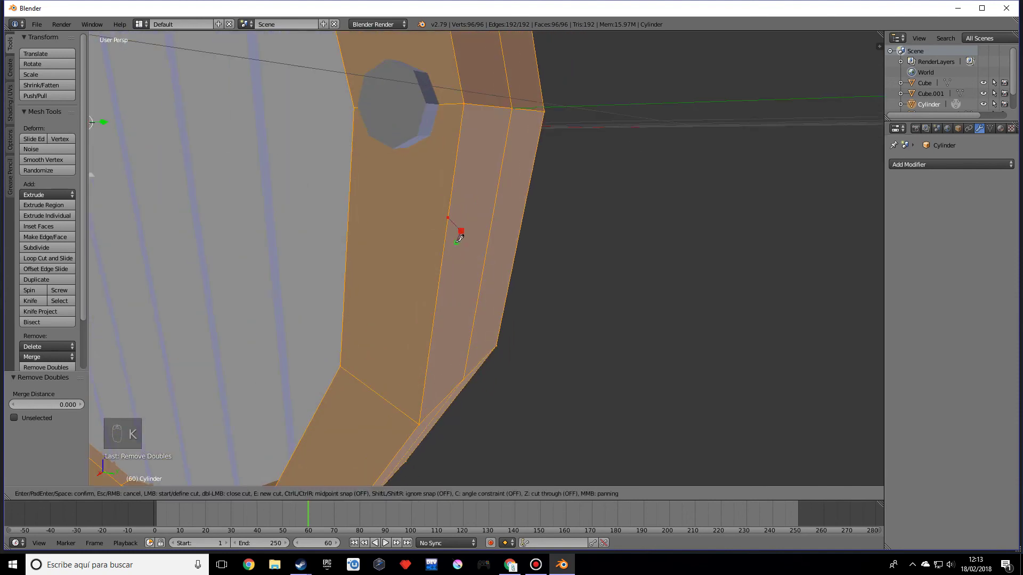
pyautogui.click(425, 228)
pyautogui.click(448, 215)
pyautogui.press('Return')
# Delete the two diamond faces in face select mode to open the notch
pyautogui.click(330, 494)
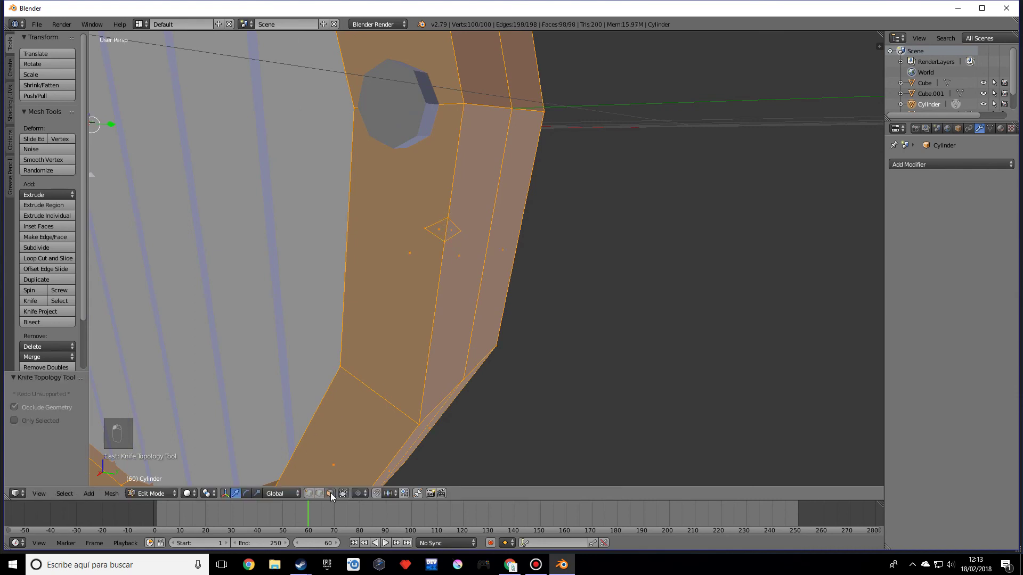
pyautogui.rightClick(439, 229)
pyautogui.keyDown('shift'); pyautogui.rightClick(451, 230); pyautogui.keyUp('shift')
pyautogui.press('x')
pyautogui.click(454, 230)
pyautogui.hotkey('ctrl', 'z')
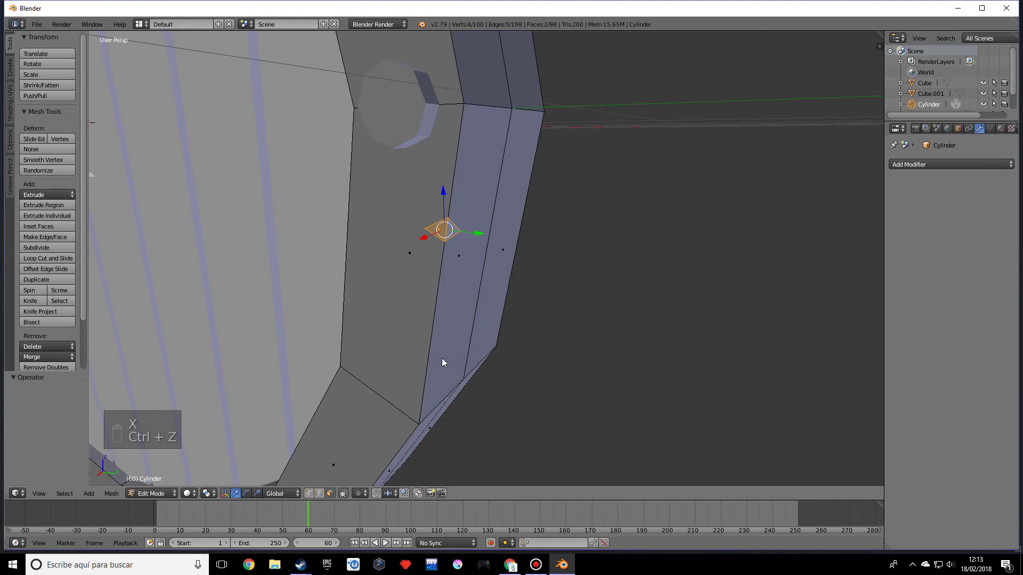
pyautogui.press('x')
pyautogui.click(443, 366)
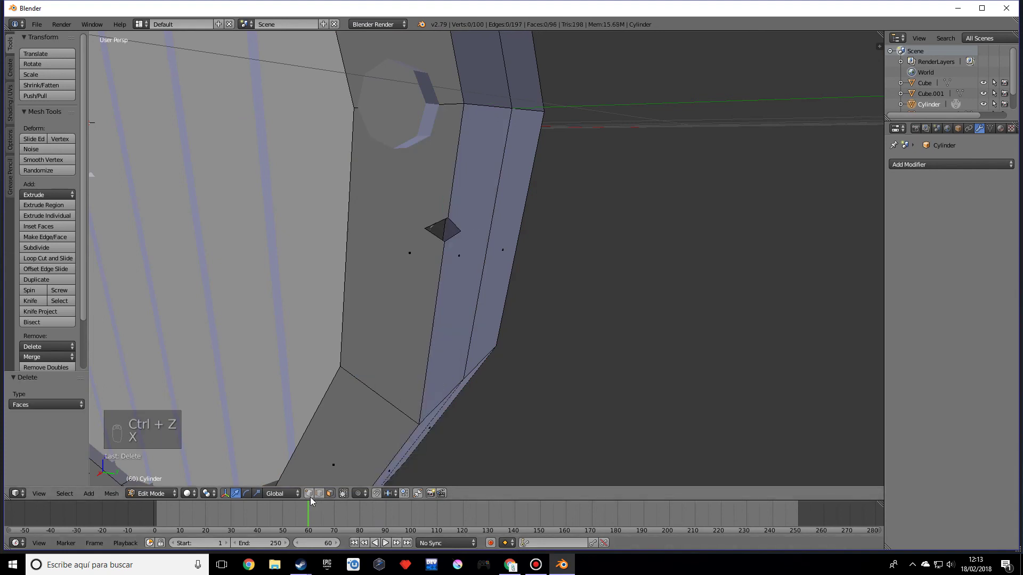
# Refill the diamond notch with new faces between its corner vertices
pyautogui.rightClick(456, 230)
pyautogui.keyDown('shift'); pyautogui.rightClick(423, 230); pyautogui.keyUp('shift')
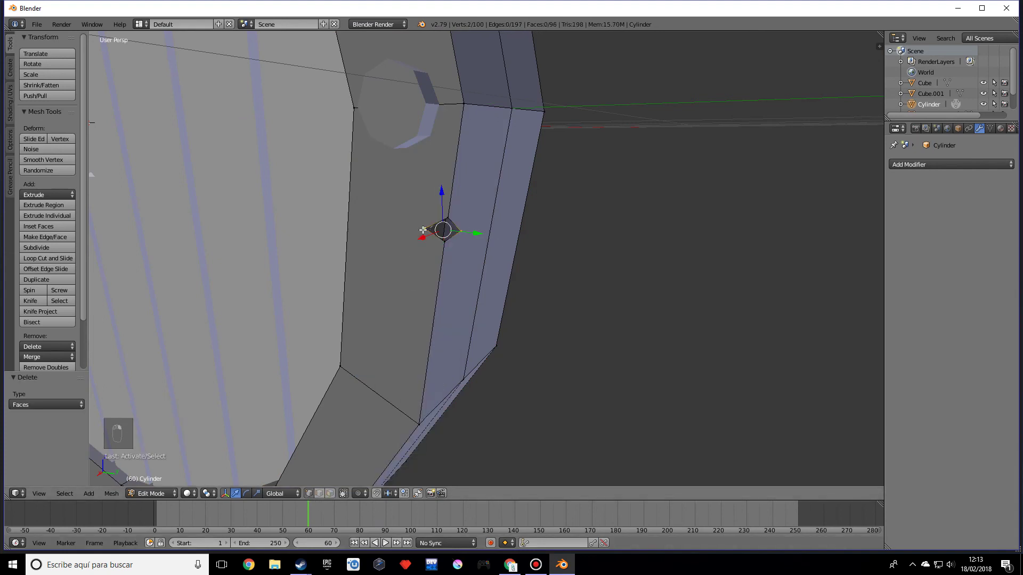
pyautogui.press('f')
pyautogui.press('f')
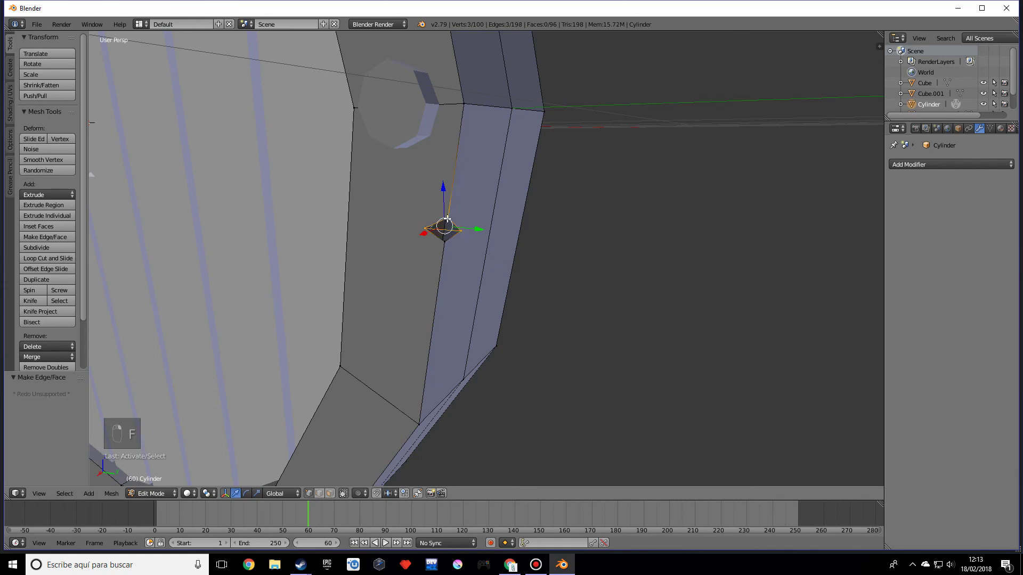
pyautogui.keyDown('shift'); pyautogui.rightClick(444, 242); pyautogui.keyUp('shift')
pyautogui.press('f')
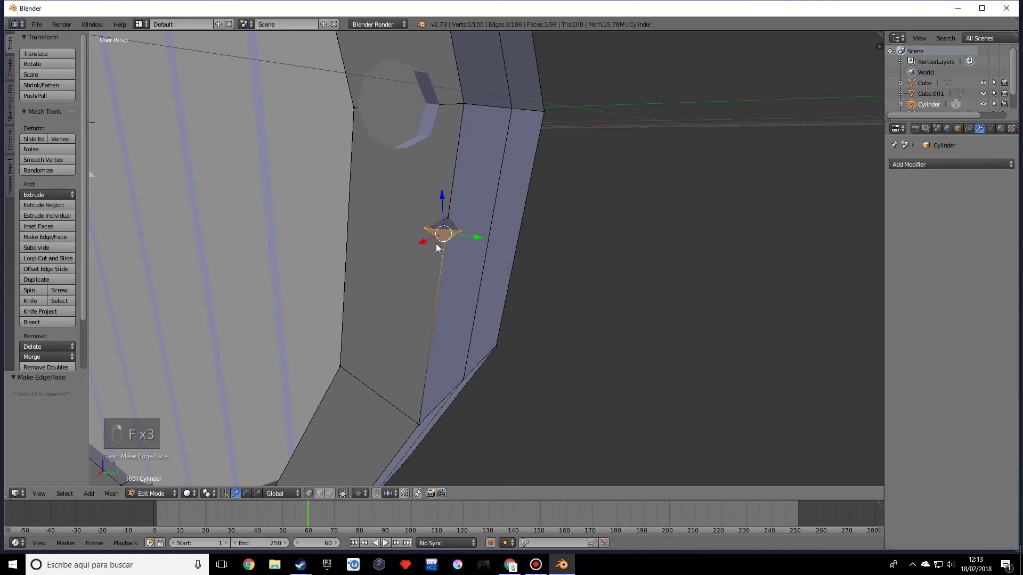
pyautogui.press('Tab')
# Zoom out to view the whole shield and select the rim ring
pyautogui.scroll(-8, 394, 273)
pyautogui.moveTo(394, 273); pyautogui.dragTo(568, 160, button='middle')
pyautogui.scroll(-3, 378, 276)
pyautogui.scroll(-3, 568, 161)
pyautogui.scroll(3, 520, 317)
pyautogui.rightClick(524, 302)
# Isolate the rim in local edit view and knife a triangular cut near a bolt
pyautogui.press('Tab')
pyautogui.press('\\')
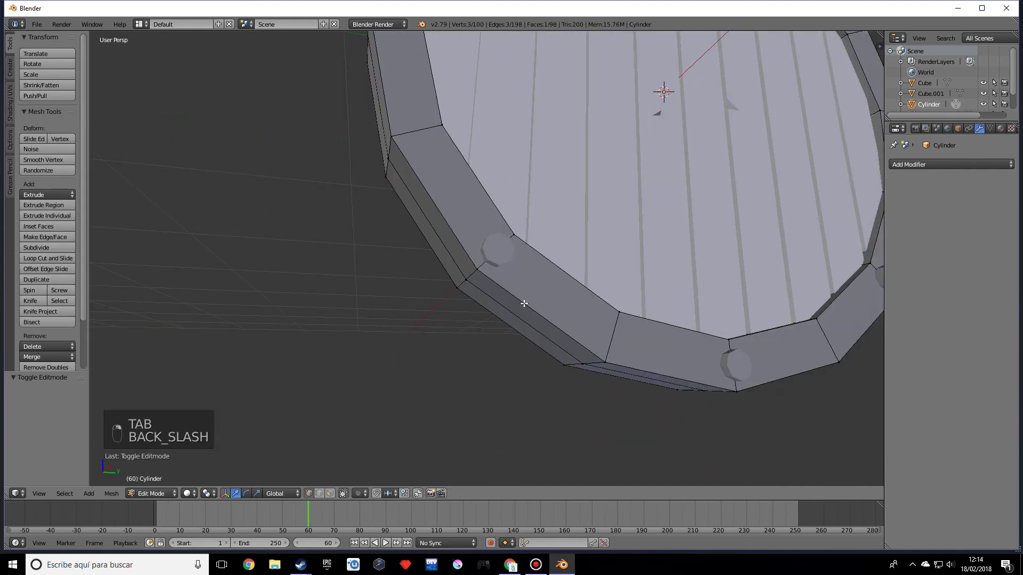
pyautogui.press('k')
pyautogui.press('k')
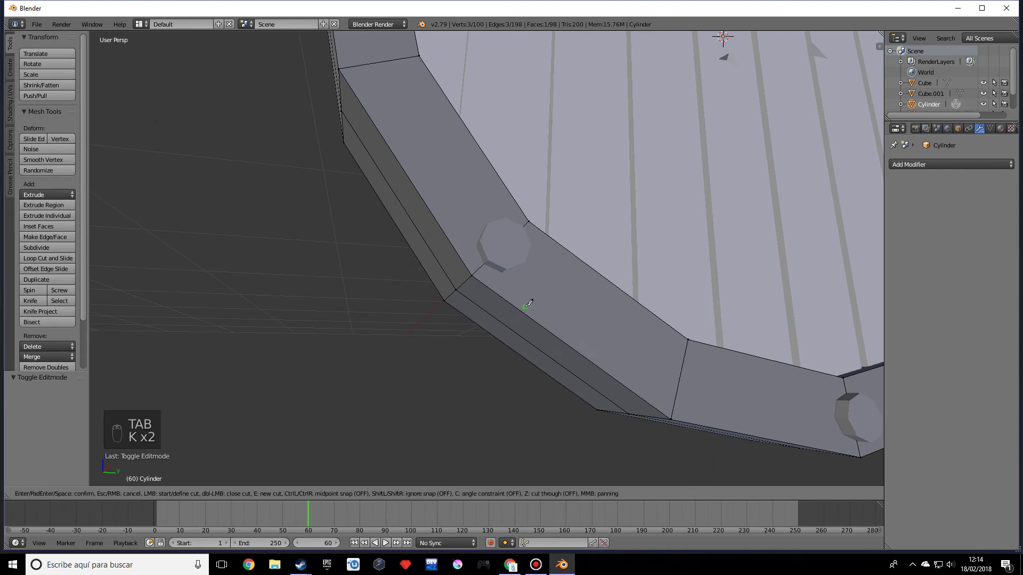
pyautogui.click(524, 312)
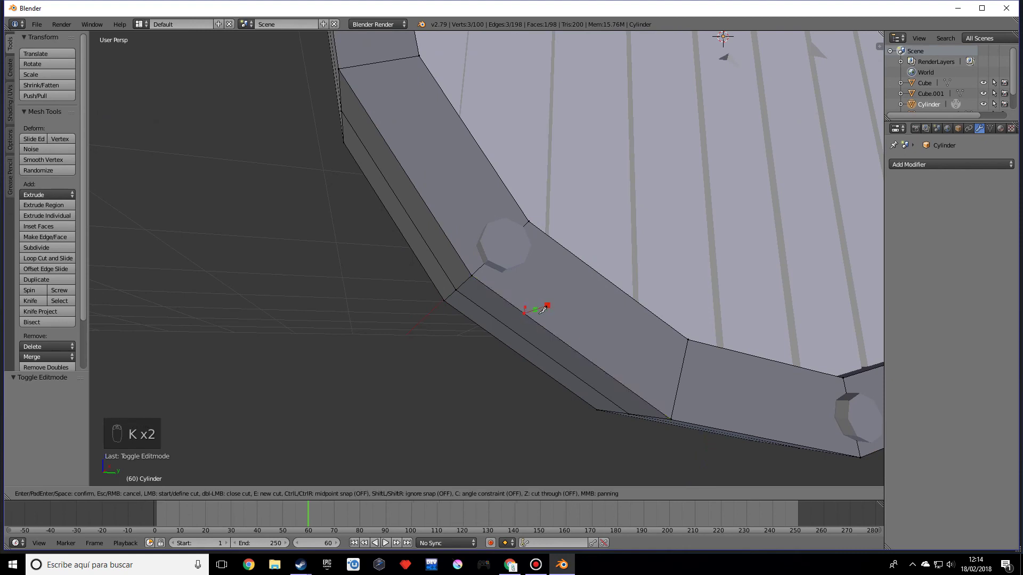
pyautogui.hotkey('ctrl', 'z')
pyautogui.press('k')
pyautogui.click(529, 317)
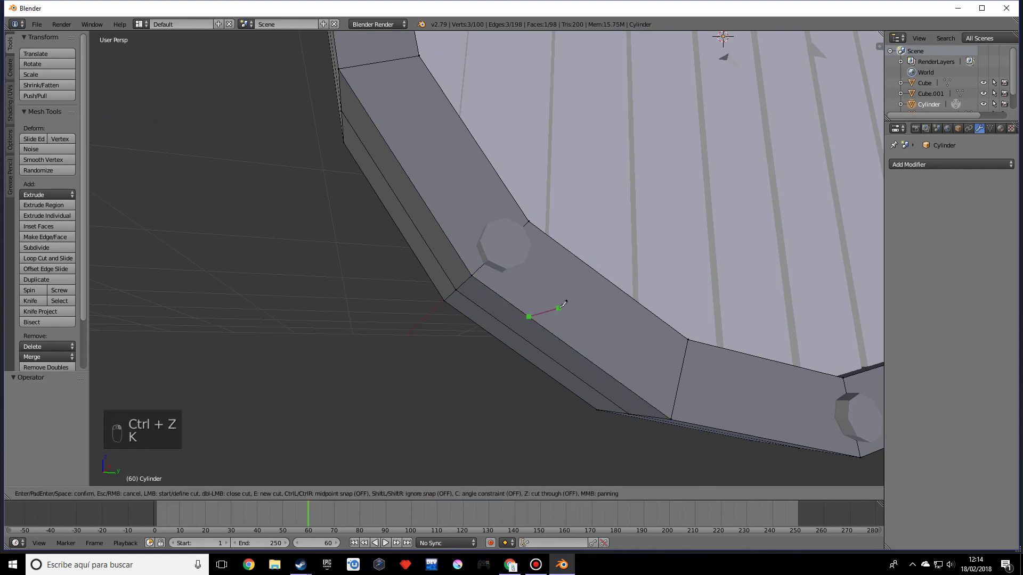
pyautogui.click(561, 307)
pyautogui.click(553, 335)
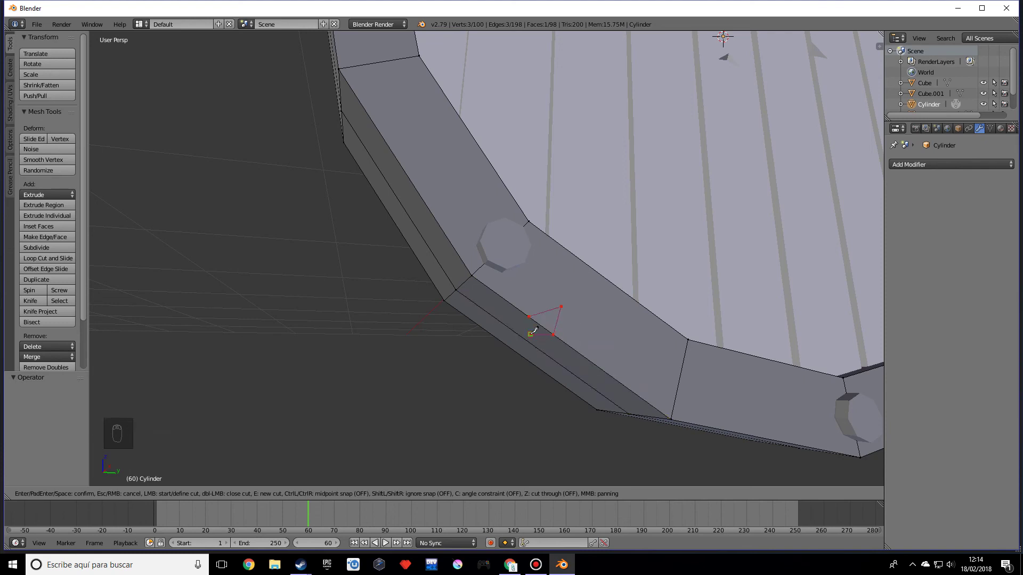
pyautogui.click(529, 316)
pyautogui.press('Return')
# Delete the two triangle faces to open the notch
pyautogui.rightClick(552, 318)
pyautogui.keyDown('shift'); pyautogui.rightClick(542, 323); pyautogui.keyUp('shift')
pyautogui.keyDown('shift'); pyautogui.rightClick(537, 327); pyautogui.keyUp('shift')
pyautogui.keyDown('shift'); pyautogui.rightClick(541, 321); pyautogui.keyUp('shift')
pyautogui.press('x')
pyautogui.click(539, 323)
# Fill new faces across the triangular hole from its corner vertices
pyautogui.click(310, 493)
pyautogui.rightClick(532, 334)
pyautogui.keyDown('shift'); pyautogui.rightClick(561, 307); pyautogui.keyUp('shift')
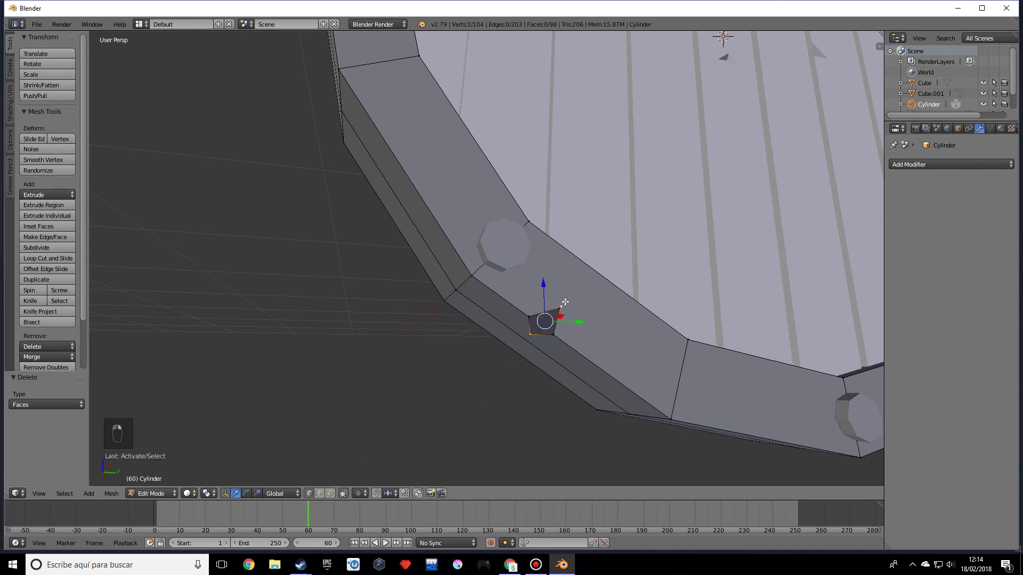
pyautogui.press('f')
pyautogui.keyDown('shift'); pyautogui.rightClick(535, 311); pyautogui.keyUp('shift')
pyautogui.press('f')
pyautogui.keyDown('shift'); pyautogui.rightClick(535, 311); pyautogui.keyUp('shift')
pyautogui.keyDown('shift'); pyautogui.rightClick(559, 335); pyautogui.keyUp('shift')
# Fill the notch's last face, return to Object Mode, and orbit around the shield
pyautogui.press('f')
pyautogui.press('Tab')
pyautogui.scroll(-8, 562, 329)
pyautogui.moveTo(647, 295); pyautogui.dragTo(613, 312, button='middle')
pyautogui.scroll(5, 623, 294)
pyautogui.scroll(-6, 624, 277)
pyautogui.moveTo(629, 254); pyautogui.dragTo(591, 255, button='middle')
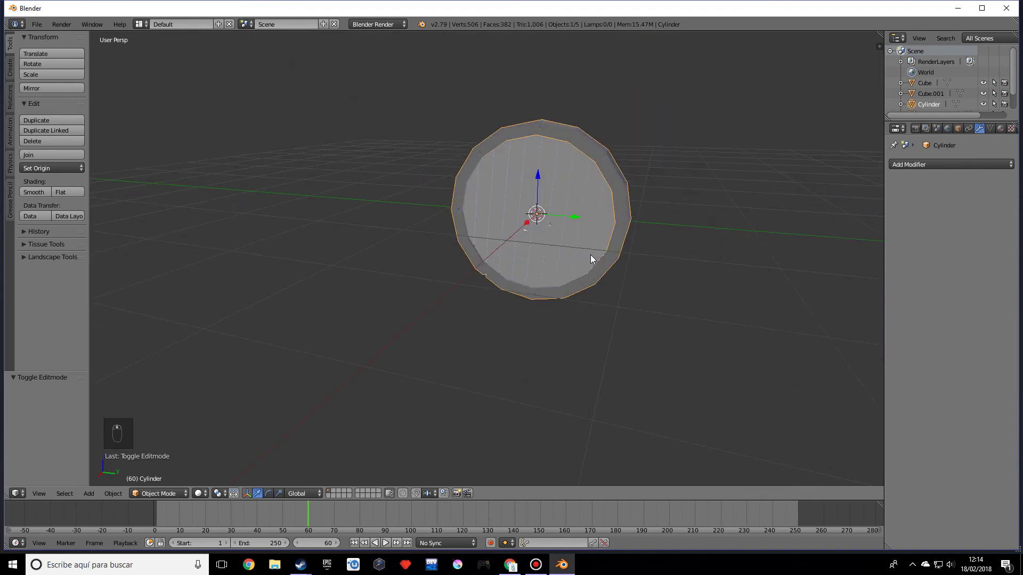